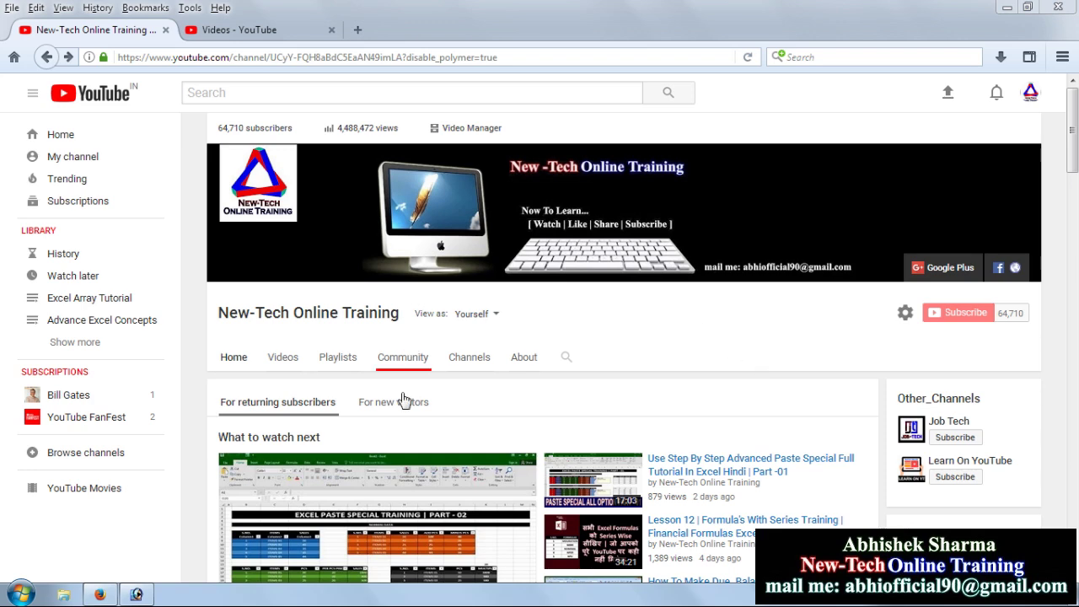
Step: Open Excel 2016 and create a blank workbook
{"action": "left_click", "coordinate": [20, 595]}
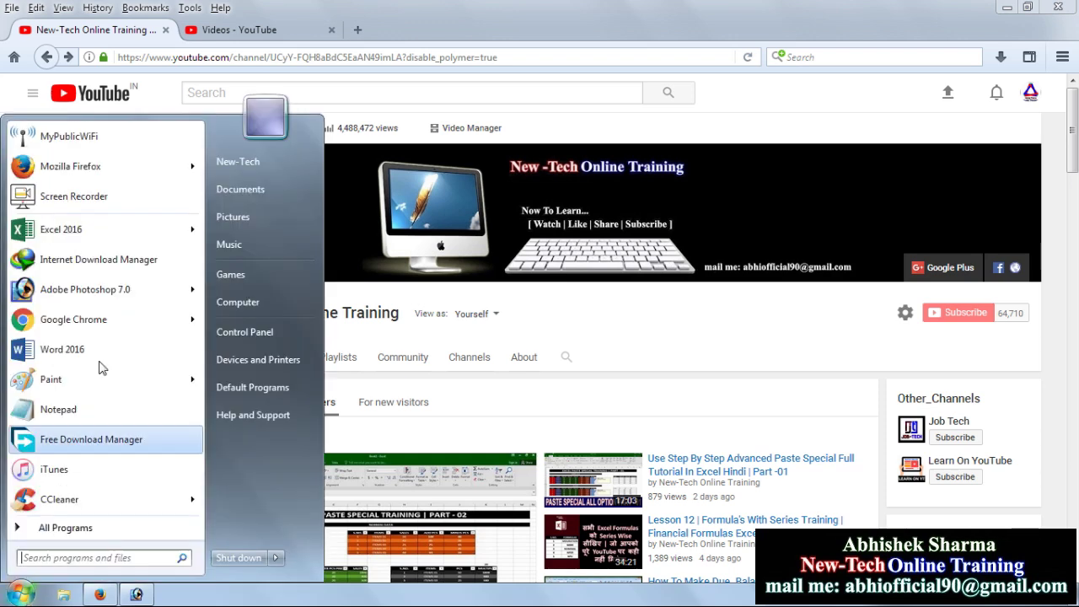
{"action": "left_click", "coordinate": [143, 229]}
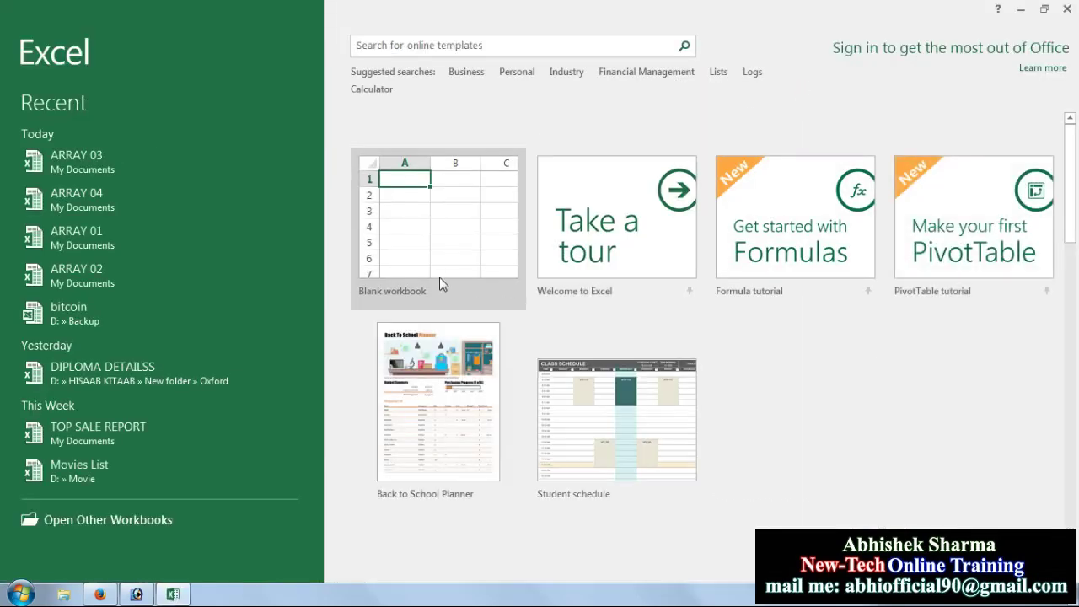
{"action": "left_click", "coordinate": [440, 261]}
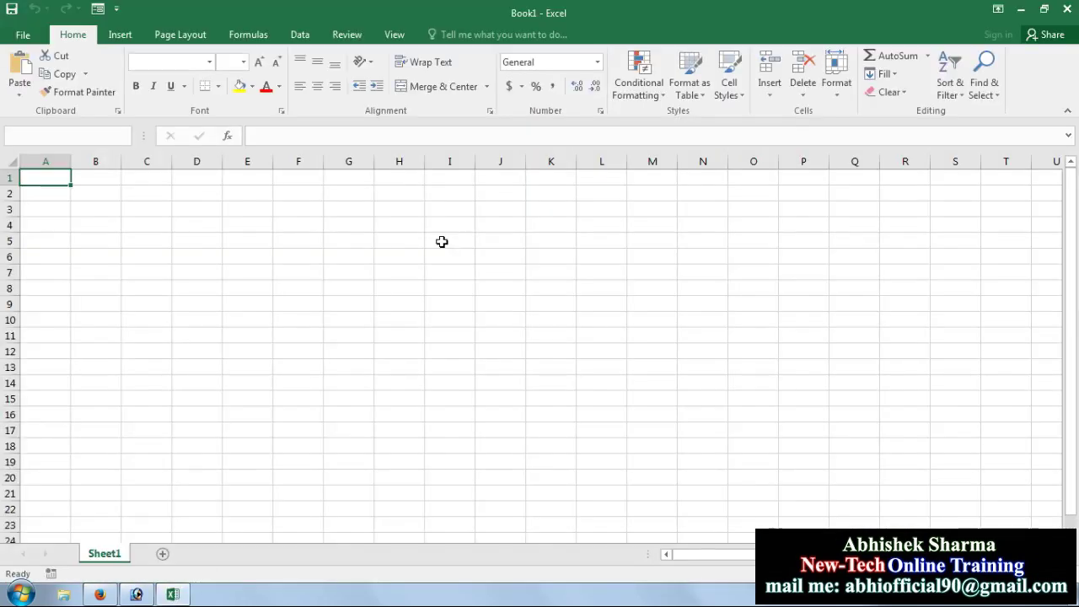
{"action": "left_click", "coordinate": [446, 253]}
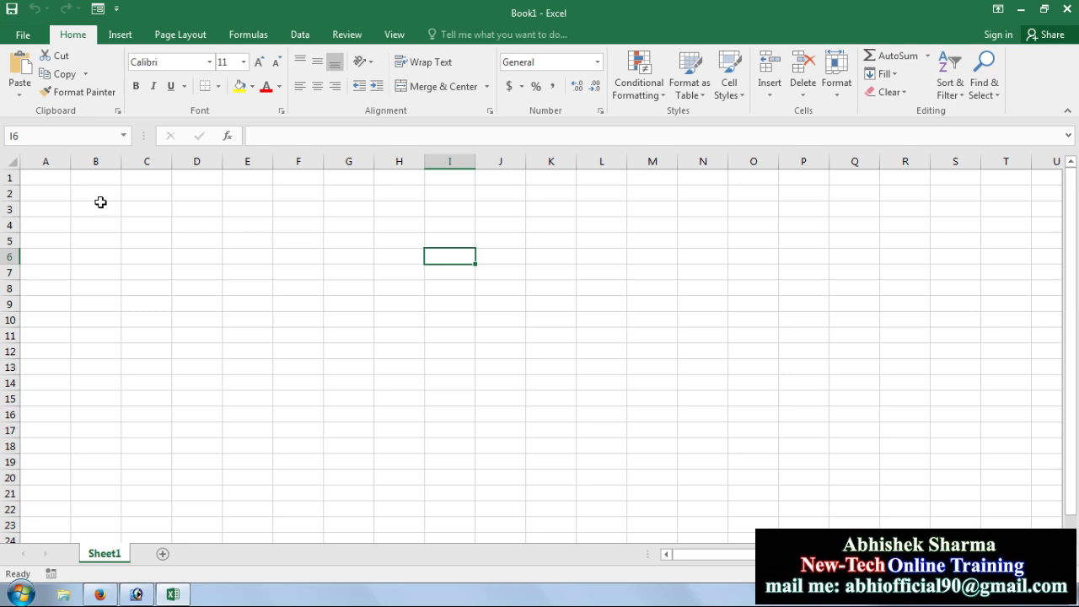
Step: Merge and center cells B2:K3 and enter "MAX" in the merged cell
{"action": "left_click_drag", "start_coordinate": [99, 194], "coordinate": [550, 213]}
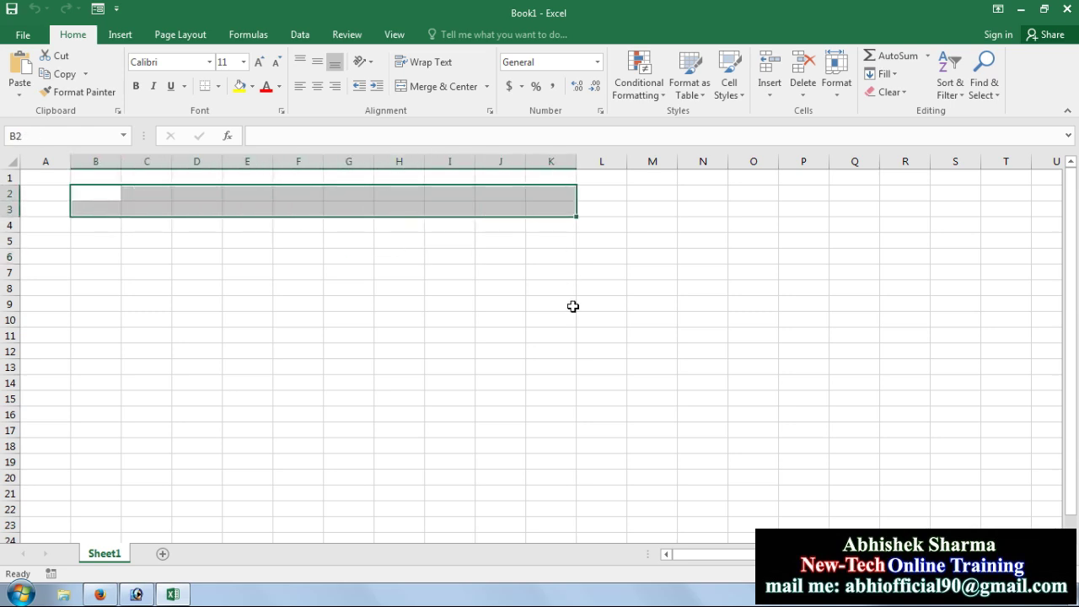
{"action": "left_click", "coordinate": [437, 86]}
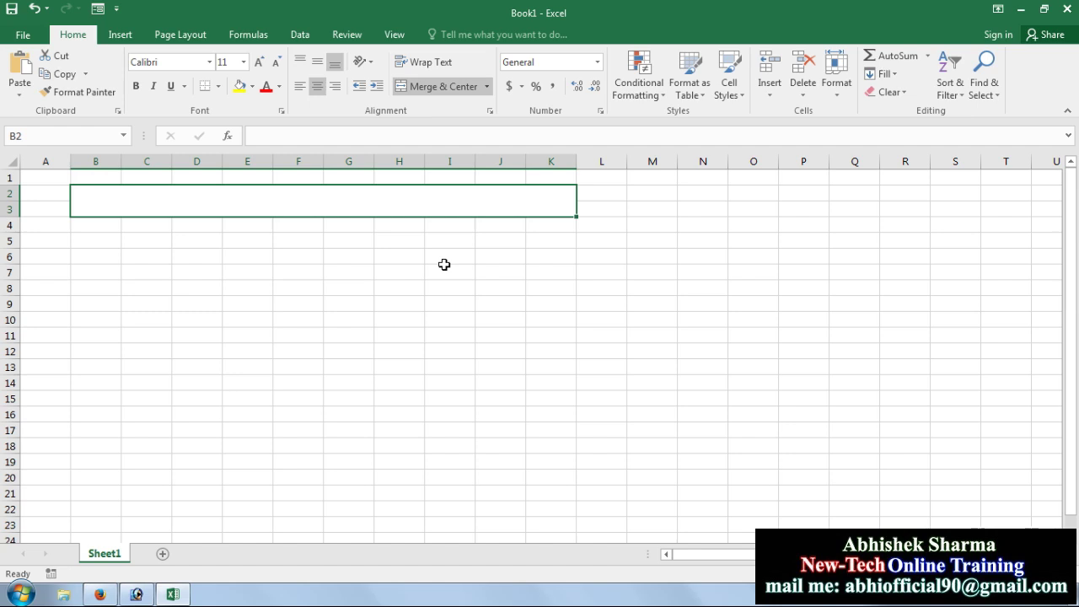
{"action": "type", "text": "MAX"}
Step: Enter the text "MIN VALUE WITH RRAY FORMULA IN EXCEL" in cell I7
{"action": "left_click", "coordinate": [444, 266]}
{"action": "type", "text": "M"}
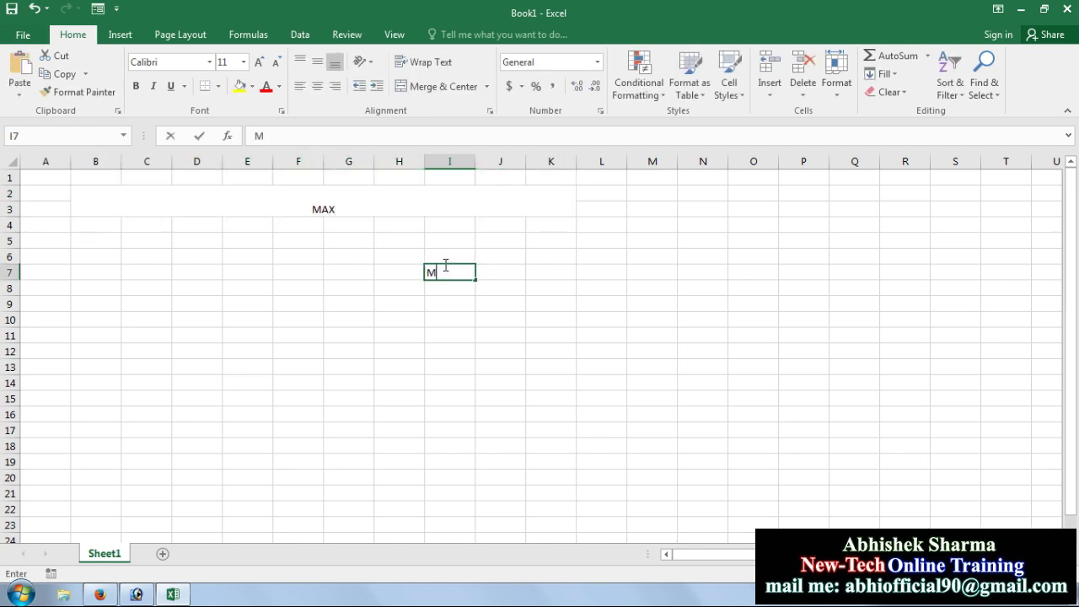
{"action": "type", "text": "IN VAL"}
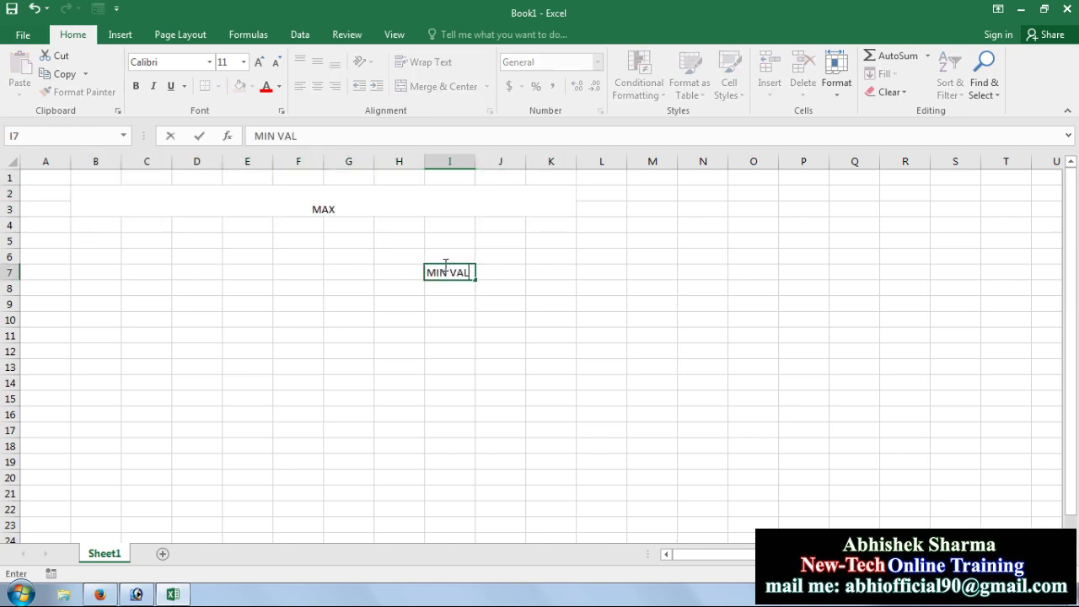
{"action": "type", "text": "UE WITH RRA"}
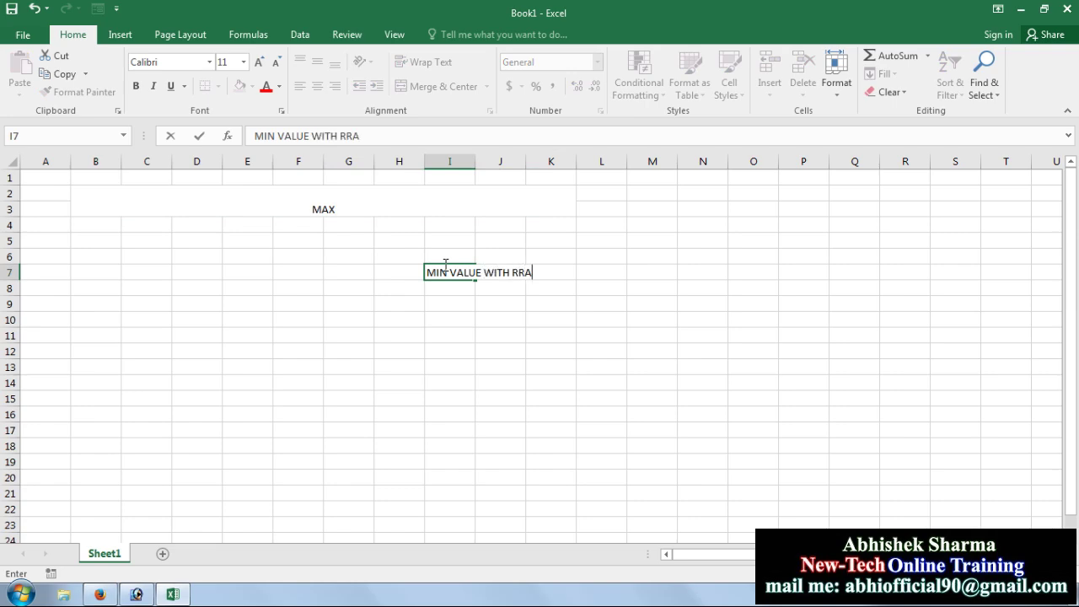
{"action": "type", "text": "Y FORMULA "}
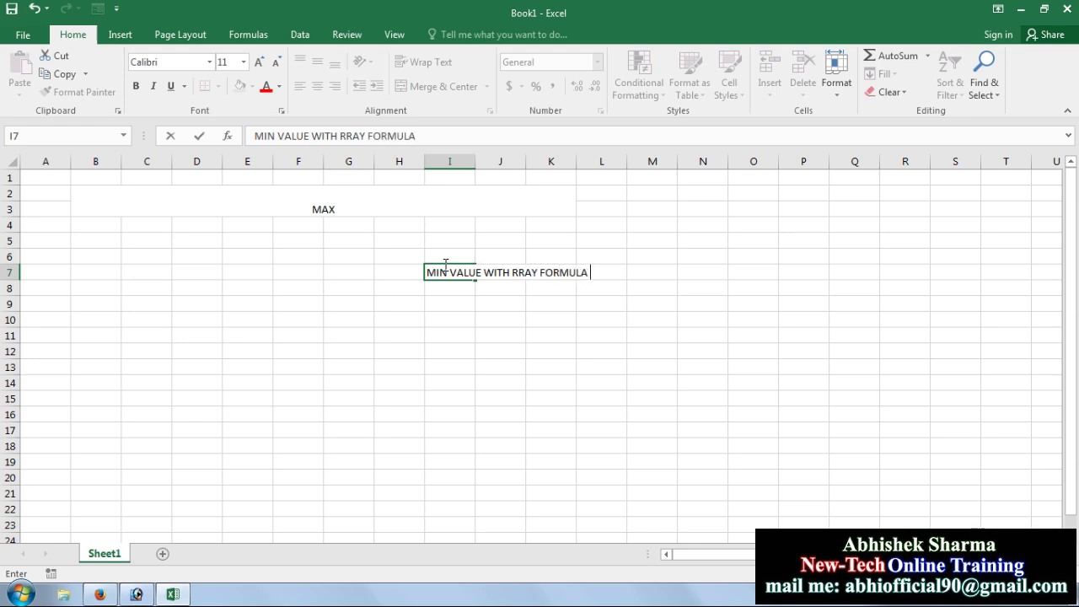
{"action": "type", "text": "IN EXCEL"}
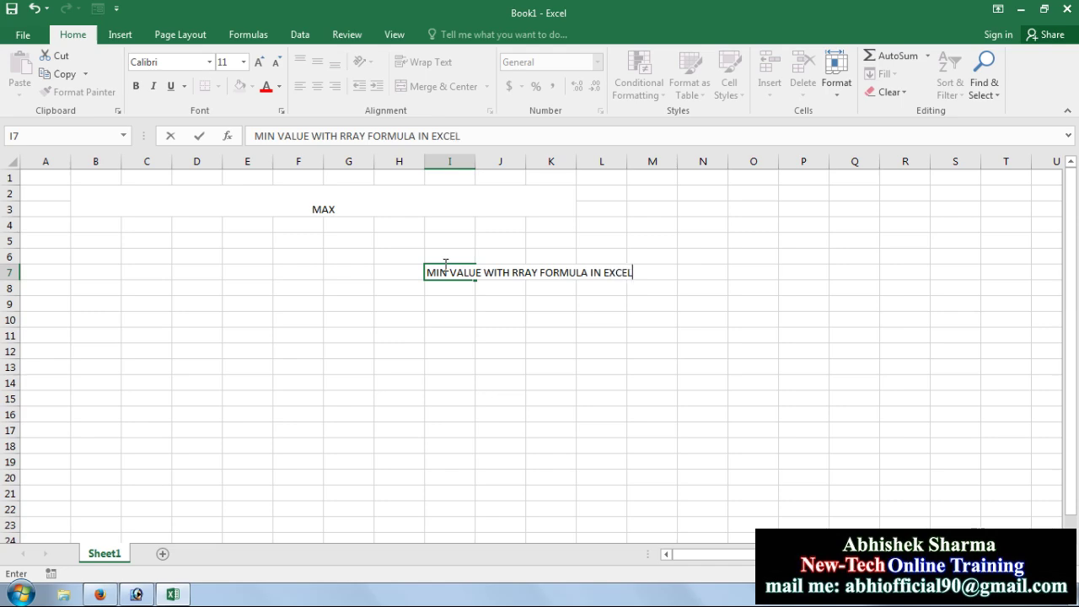
{"action": "left_click", "coordinate": [508, 322]}
Step: Move the text from cell I7 to follow "MAX" in the merged heading so it reads "MAX MIN VALUE WITH RRAY FORMULA IN EXCEL"
{"action": "left_click", "coordinate": [450, 273]}
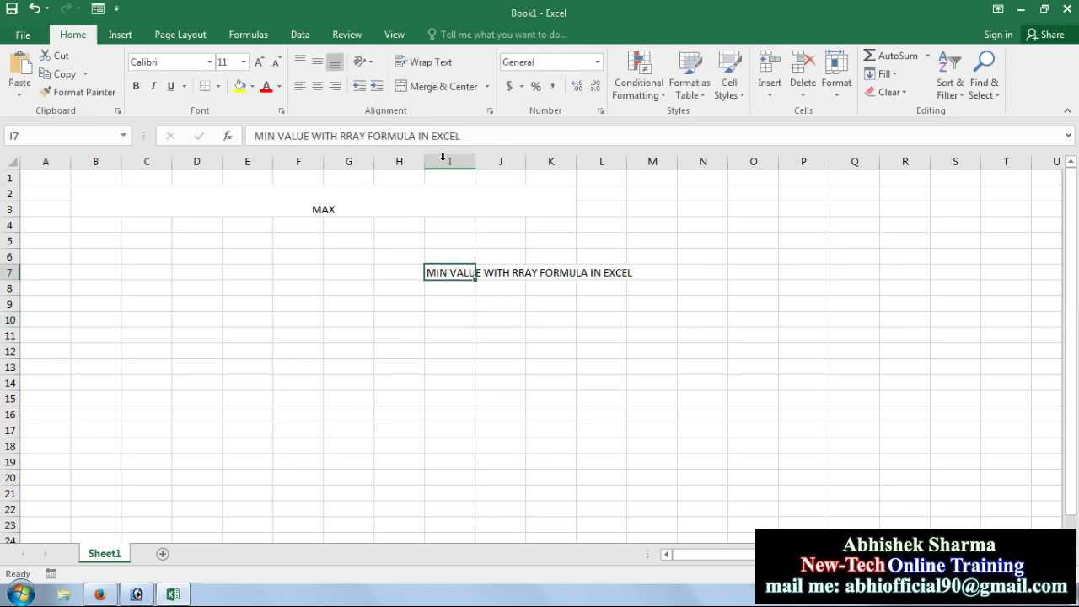
{"action": "left_click_drag", "start_coordinate": [477, 137], "coordinate": [253, 136]}
{"action": "key", "text": "ctrl+c"}
{"action": "right_click", "coordinate": [291, 135]}
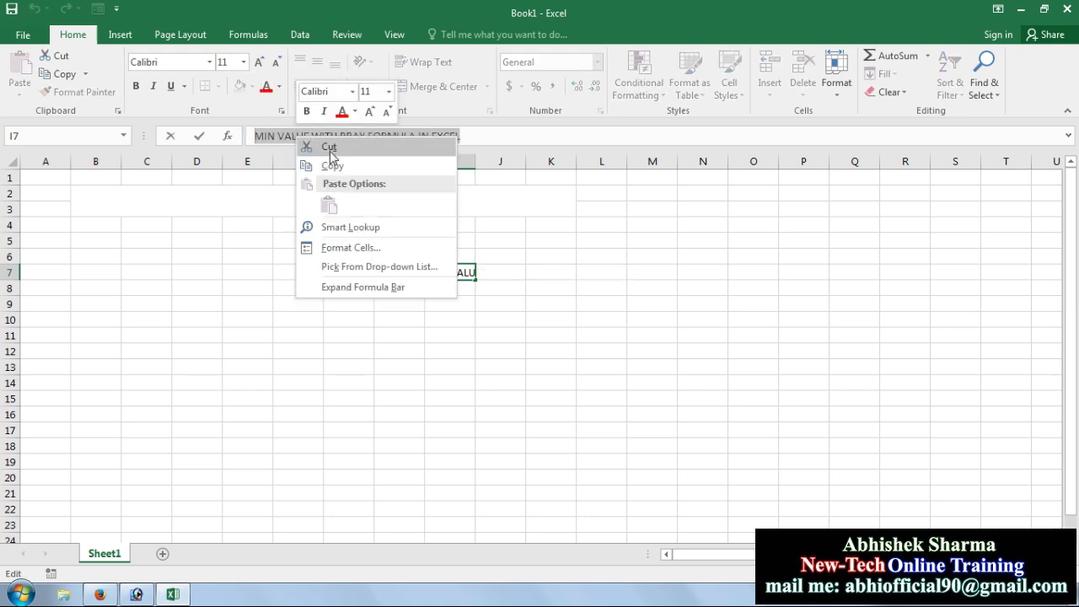
{"action": "left_click", "coordinate": [332, 150]}
{"action": "left_click", "coordinate": [309, 213]}
{"action": "left_click", "coordinate": [314, 137]}
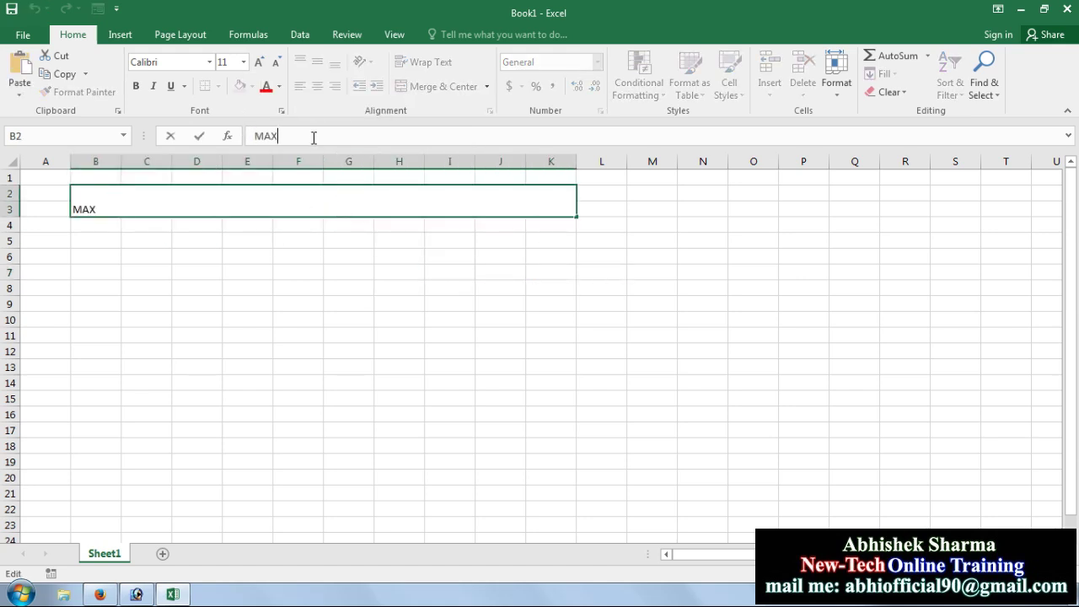
{"action": "key", "text": "ctrl+v"}
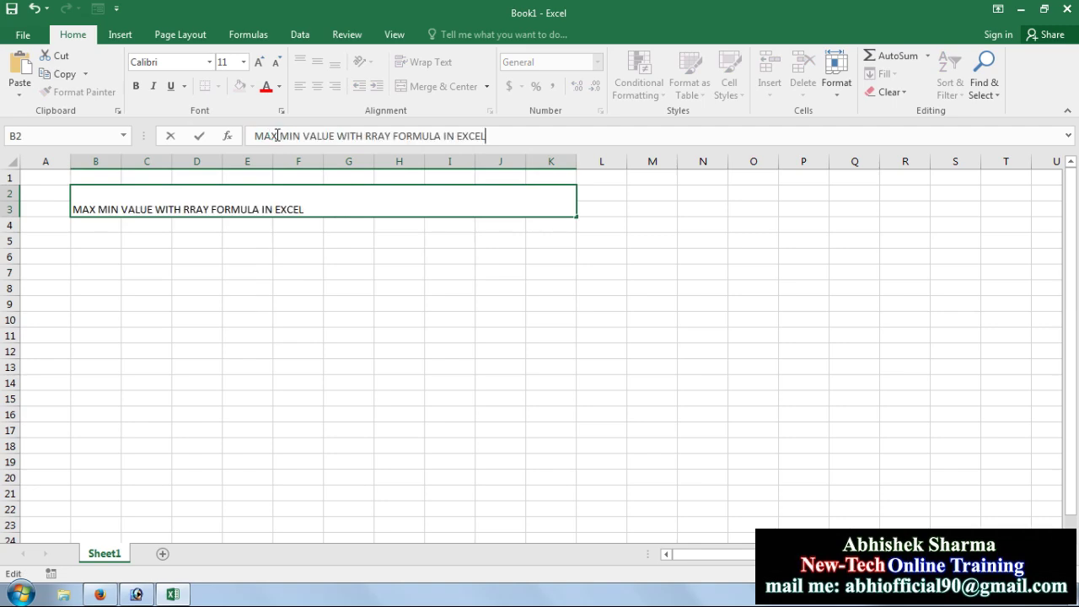
{"action": "left_click", "coordinate": [389, 253]}
Step: Align the merged heading vertically to the middle and enlarge its font size to 24
{"action": "left_click", "coordinate": [377, 202]}
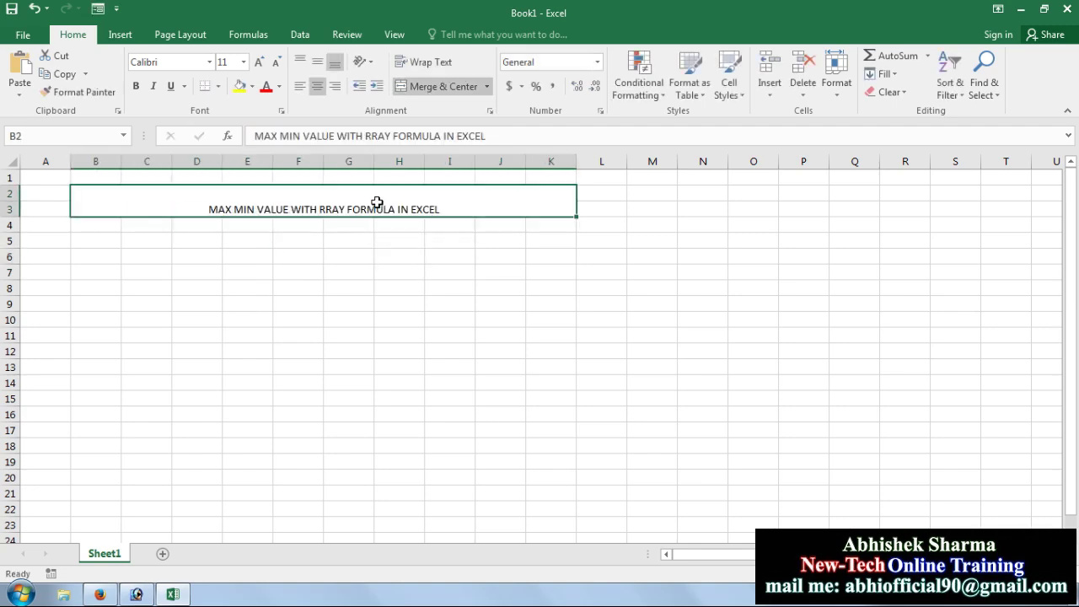
{"action": "left_click", "coordinate": [318, 63]}
{"action": "left_click", "coordinate": [259, 63]}
{"action": "left_click", "coordinate": [259, 63]}
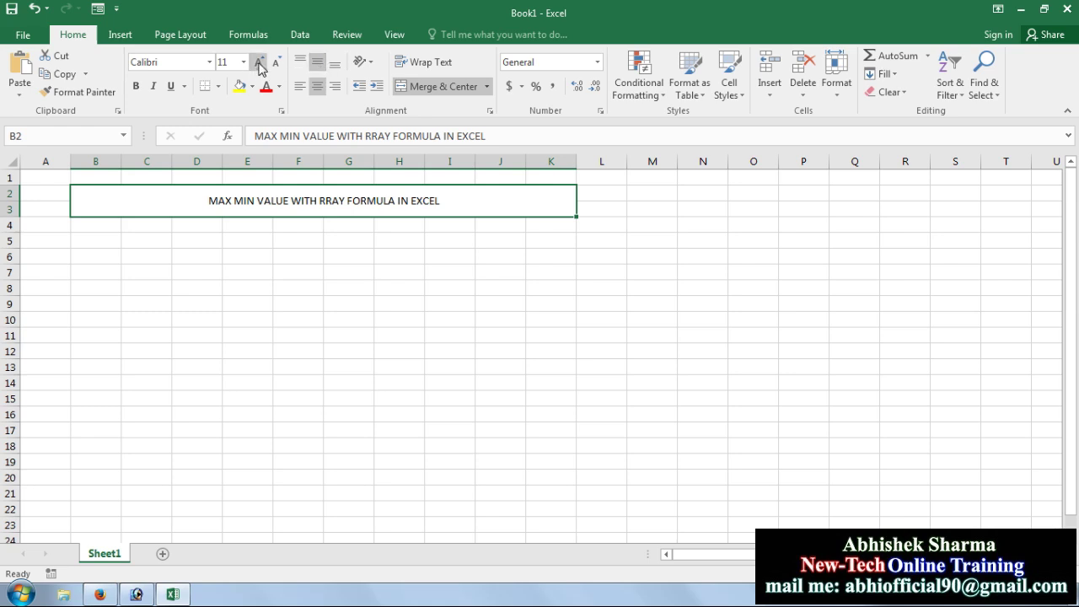
{"action": "left_click", "coordinate": [259, 64]}
{"action": "left_click", "coordinate": [258, 63]}
{"action": "left_click", "coordinate": [259, 64]}
{"action": "left_click", "coordinate": [258, 63]}
{"action": "left_click", "coordinate": [259, 63]}
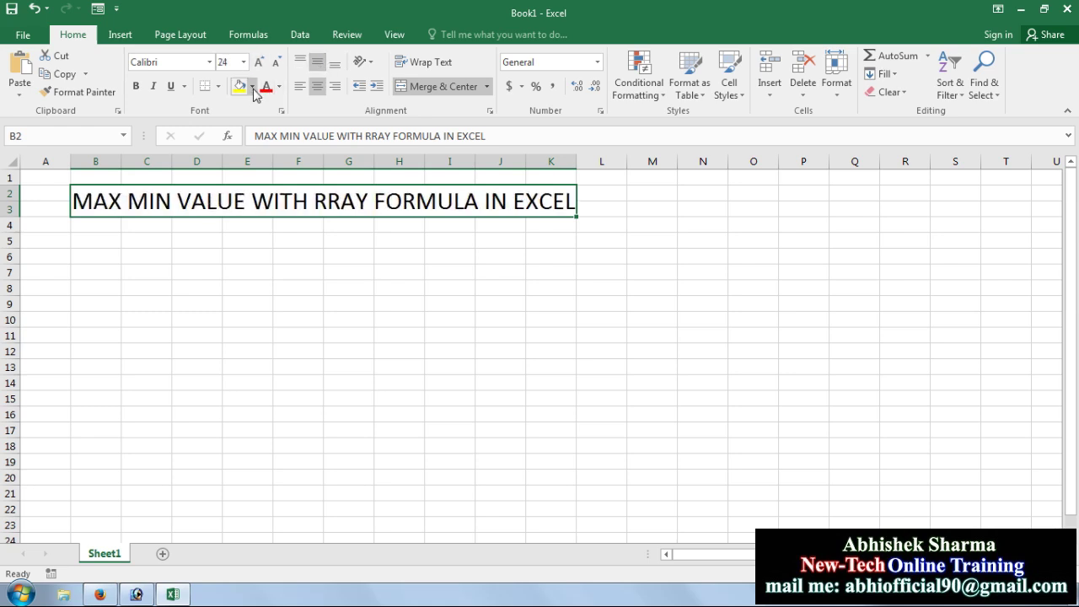
Step: Format the heading with a black fill and bold white text at font size 22
{"action": "left_click", "coordinate": [251, 86]}
{"action": "left_click", "coordinate": [252, 123]}
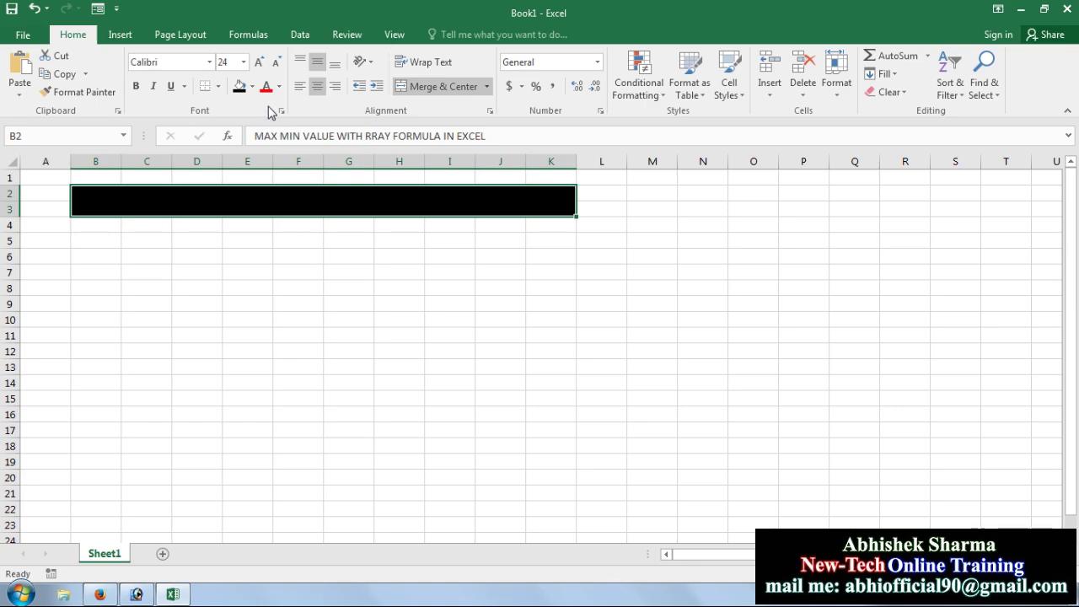
{"action": "left_click", "coordinate": [279, 86]}
{"action": "left_click", "coordinate": [265, 143]}
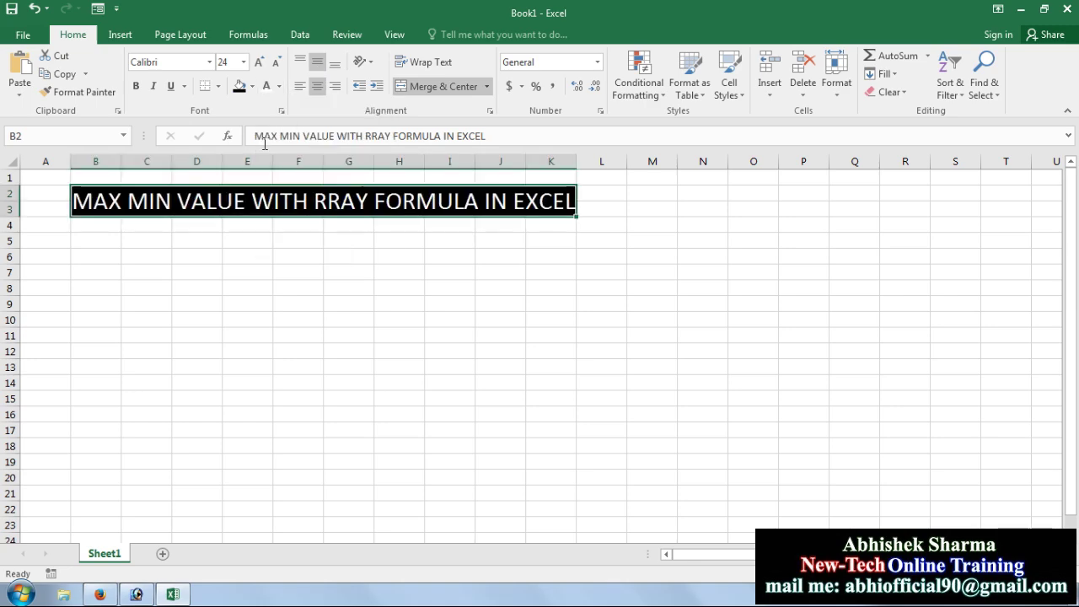
{"action": "left_click", "coordinate": [135, 86]}
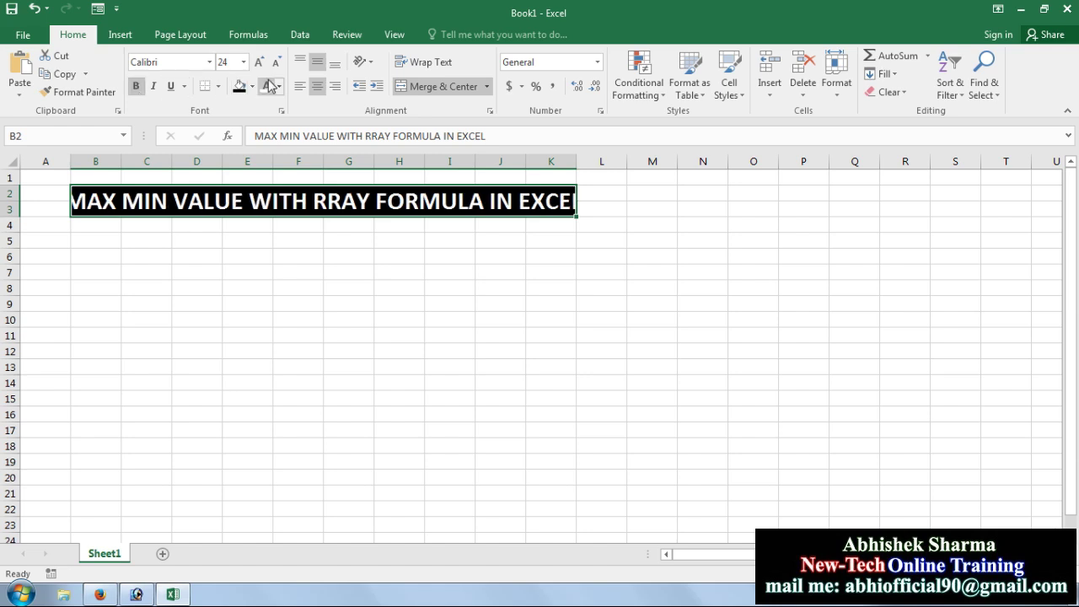
{"action": "left_click", "coordinate": [277, 61]}
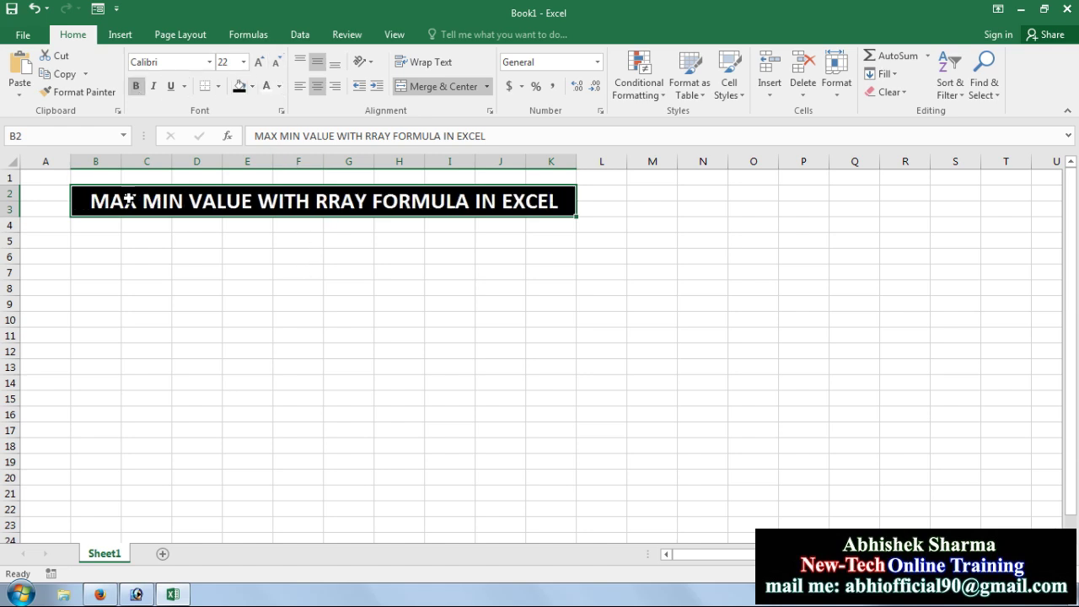
Step: Correct "RRAY" to "ARRAY" in the heading and narrow column A
{"action": "double_click", "coordinate": [317, 201]}
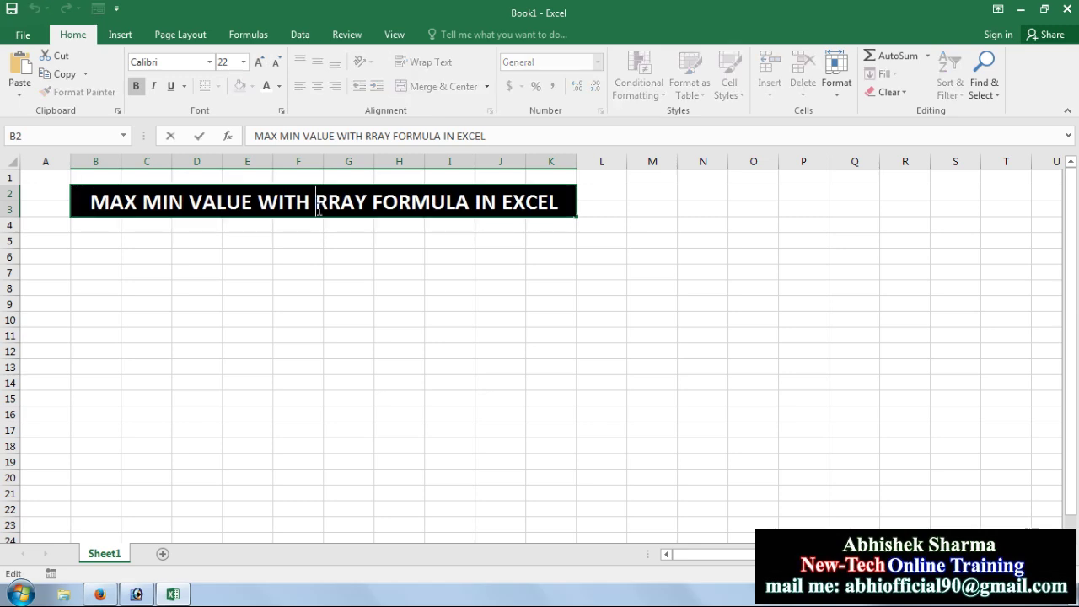
{"action": "type", "text": "A"}
{"action": "left_click", "coordinate": [322, 225]}
{"action": "left_click", "coordinate": [410, 268]}
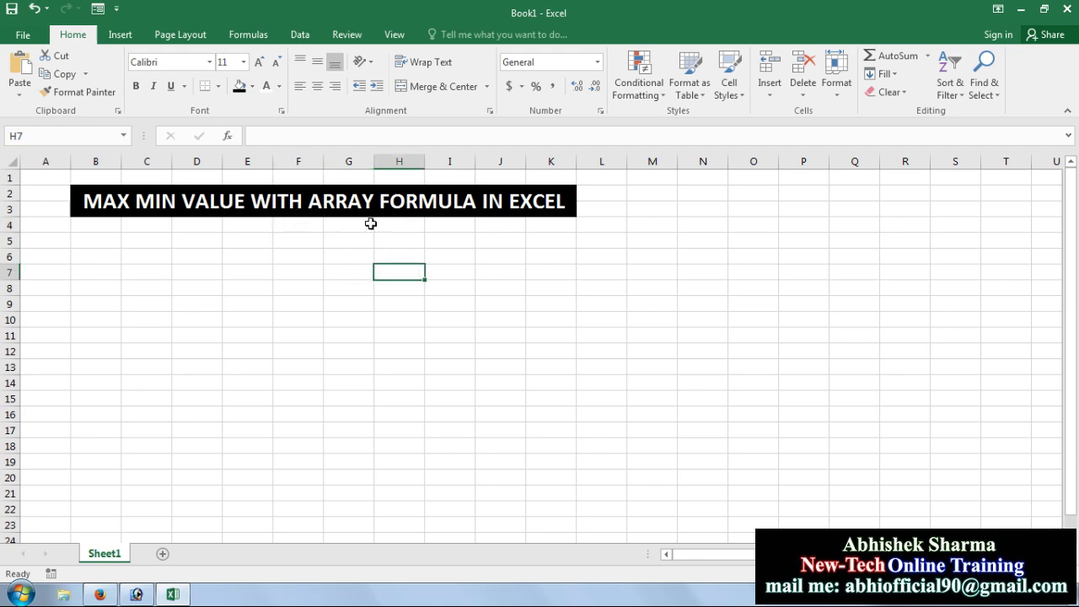
{"action": "left_click", "coordinate": [484, 285]}
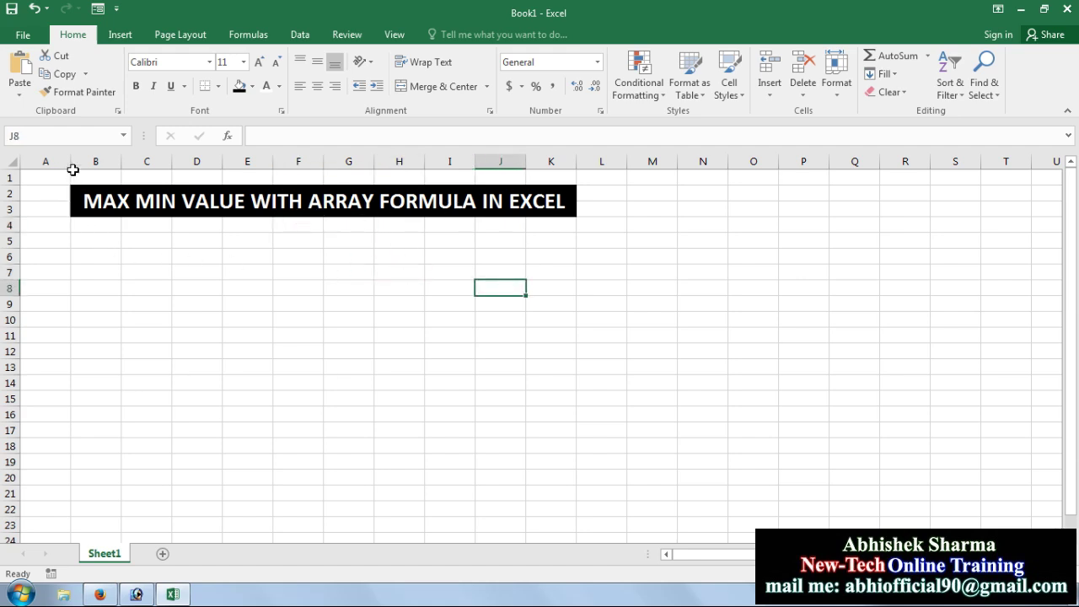
{"action": "left_click_drag", "start_coordinate": [71, 167], "coordinate": [40, 167]}
Step: Enter the column headers "S.NO.", "ITEMS ID" and "ITEMS NAME" in cells B5 to D5
{"action": "left_click", "coordinate": [75, 239]}
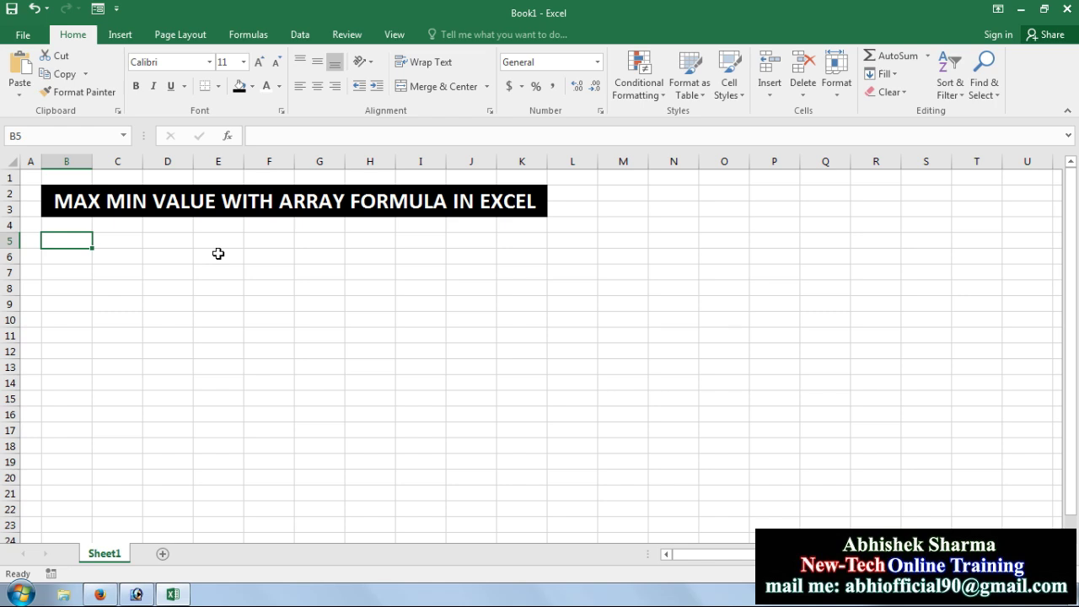
{"action": "type", "text": "S"}
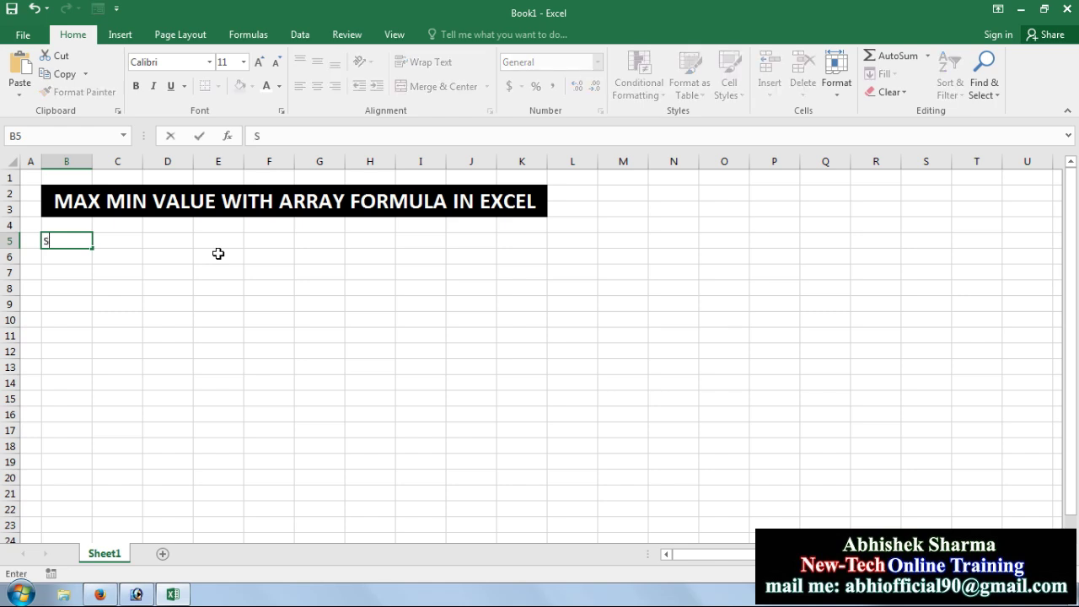
{"action": "type", "text": ".NO."}
{"action": "key", "text": "Tab"}
{"action": "type", "text": "ITEMS"}
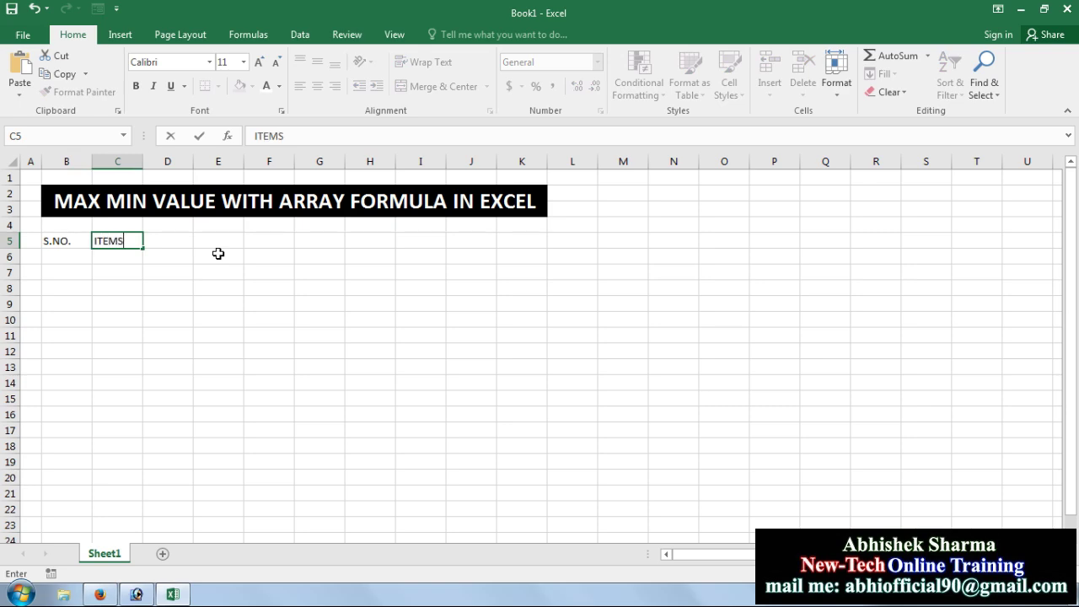
{"action": "type", "text": " ID"}
{"action": "key", "text": "Tab"}
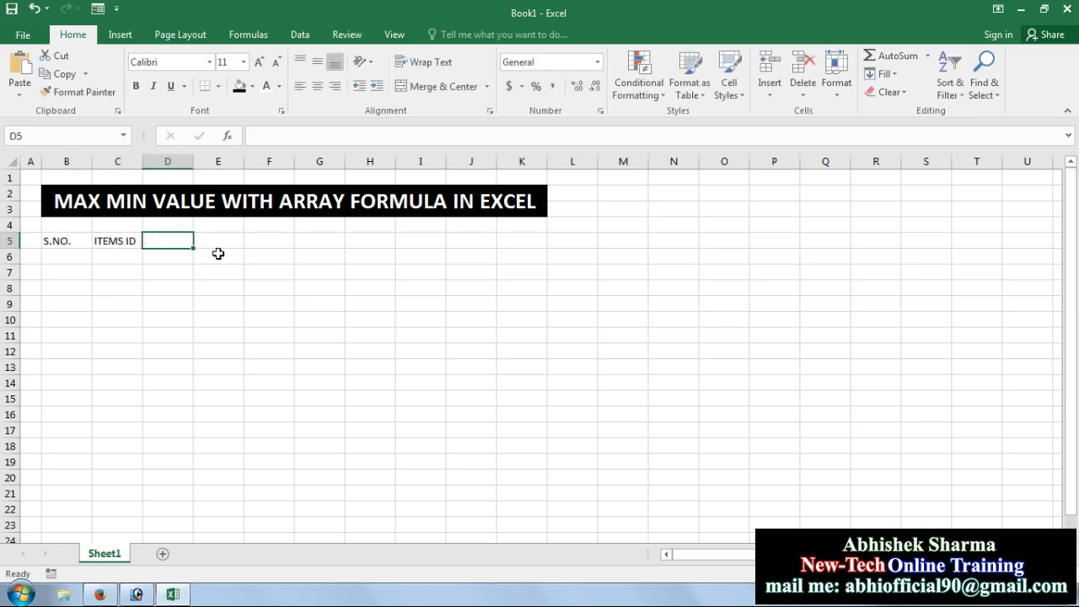
{"action": "type", "text": "ITEMS"}
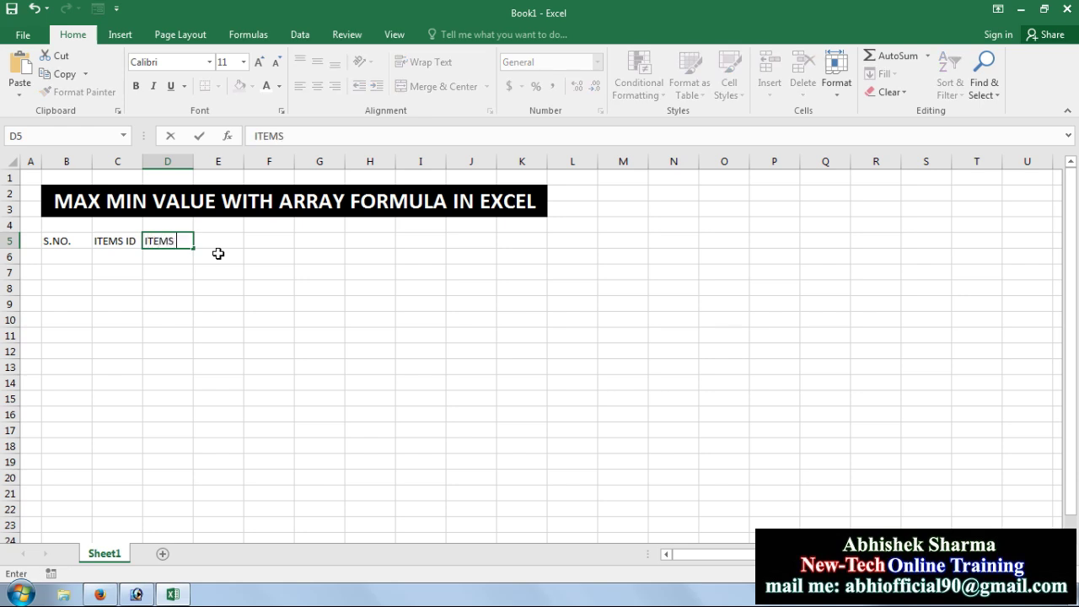
{"action": "type", "text": " NAME"}
{"action": "key", "text": "Tab"}
Step: Add the column headers "UNITS", "TARGET" and "ACHIEVED" in cells E5 to G5
{"action": "type", "text": "UN"}
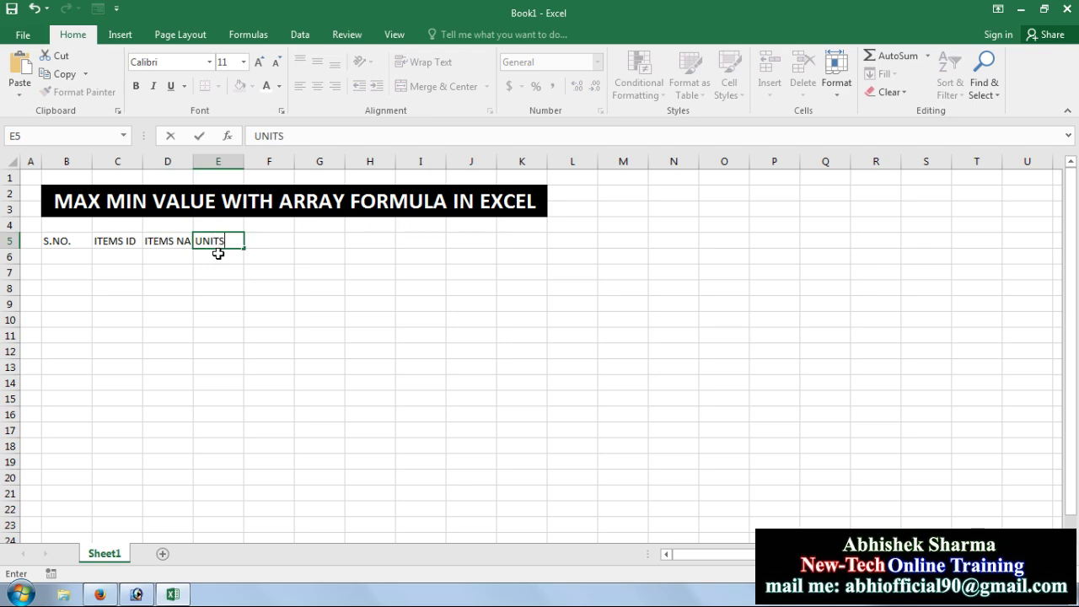
{"action": "key", "text": "Tab"}
{"action": "type", "text": "T"}
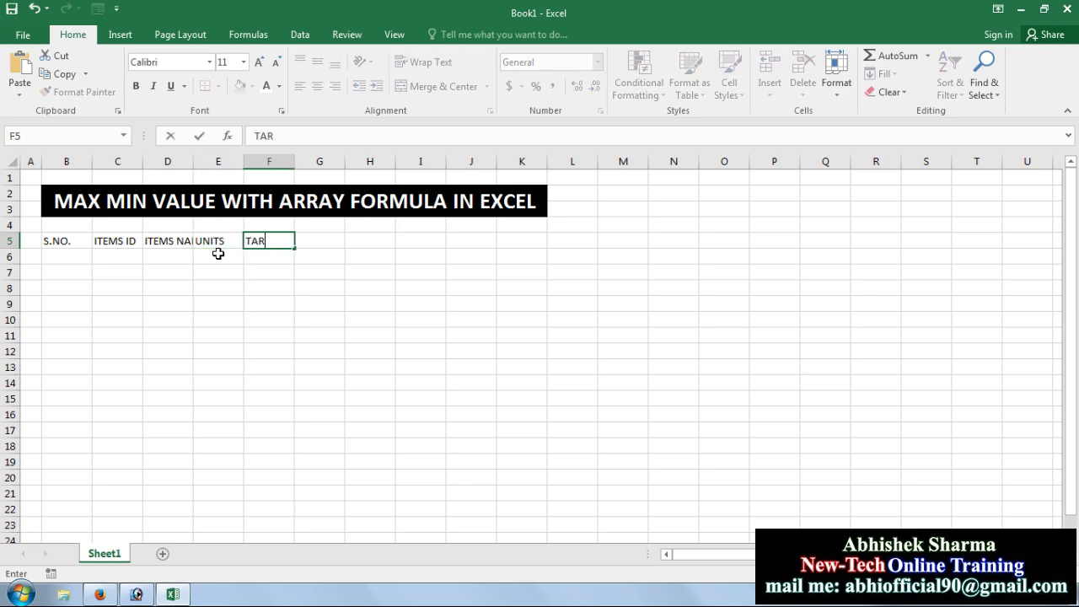
{"action": "type", "text": "ARGET"}
{"action": "key", "text": "Tab"}
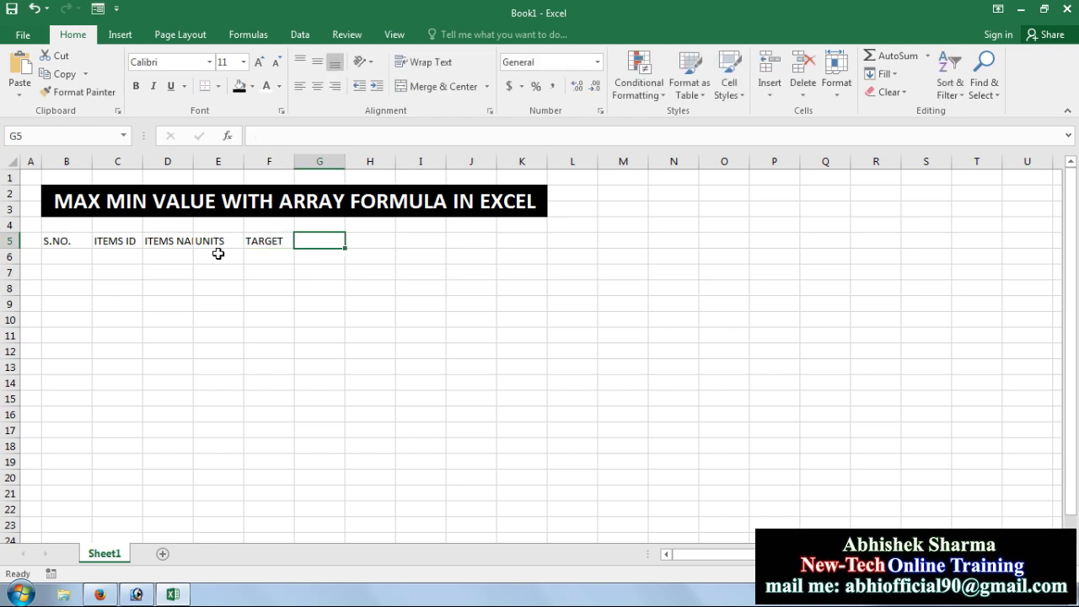
{"action": "type", "text": "AC"}
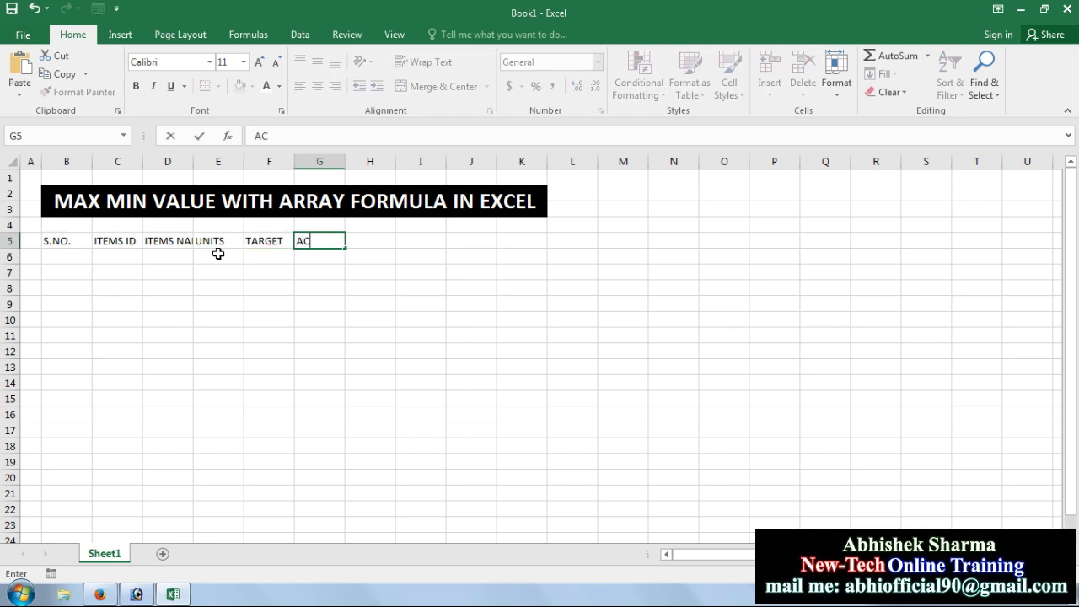
{"action": "type", "text": "HIEB"}
{"action": "type", "text": "VED"}
{"action": "key", "text": "Tab"}
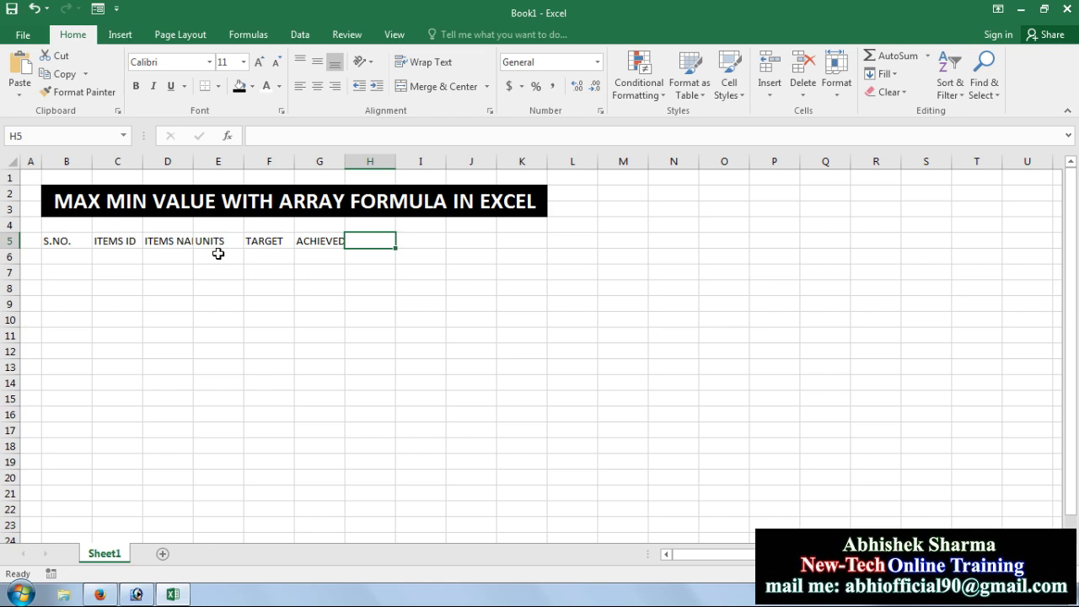
Step: Add the column header "NON ACHIEVED" in cell H5
{"action": "type", "text": "NON ACH"}
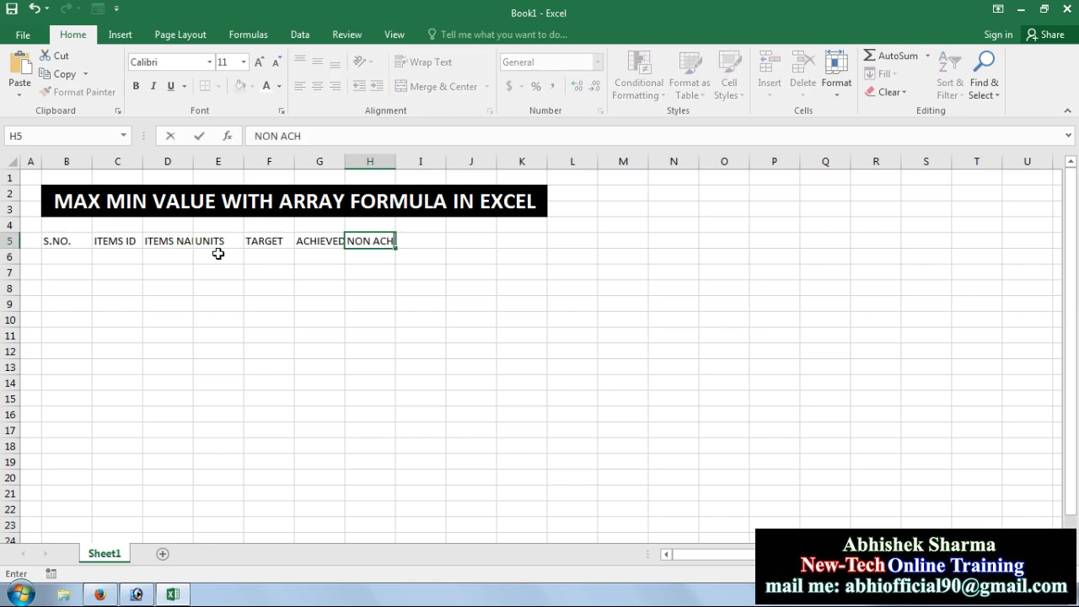
{"action": "type", "text": "IEVED"}
{"action": "key", "text": "Return"}
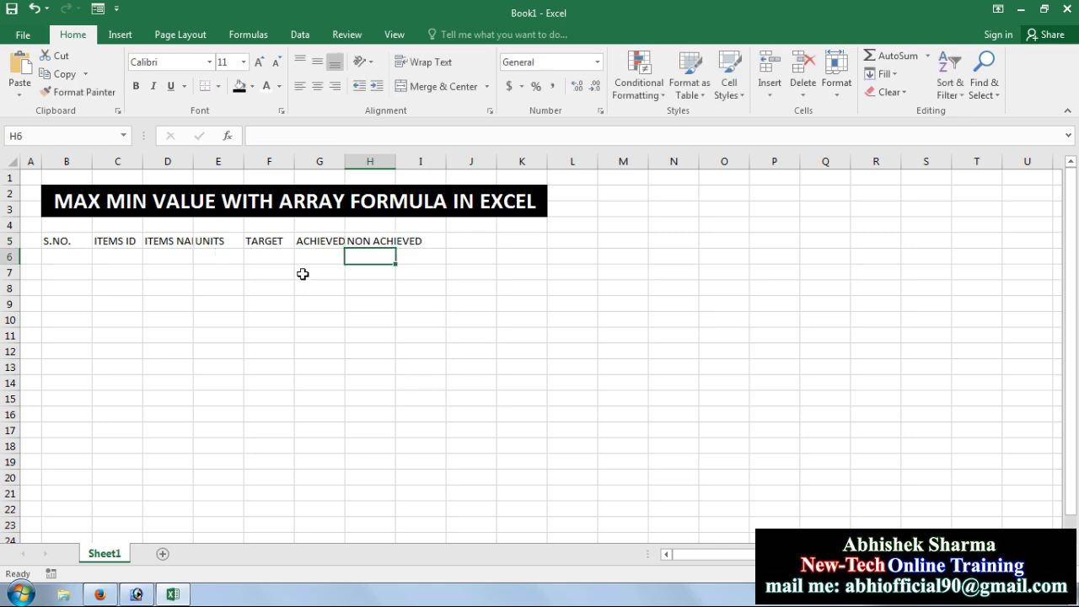
Step: Format the header row B5:H5 with a black fill and bold white text
{"action": "left_click_drag", "start_coordinate": [64, 240], "coordinate": [356, 245]}
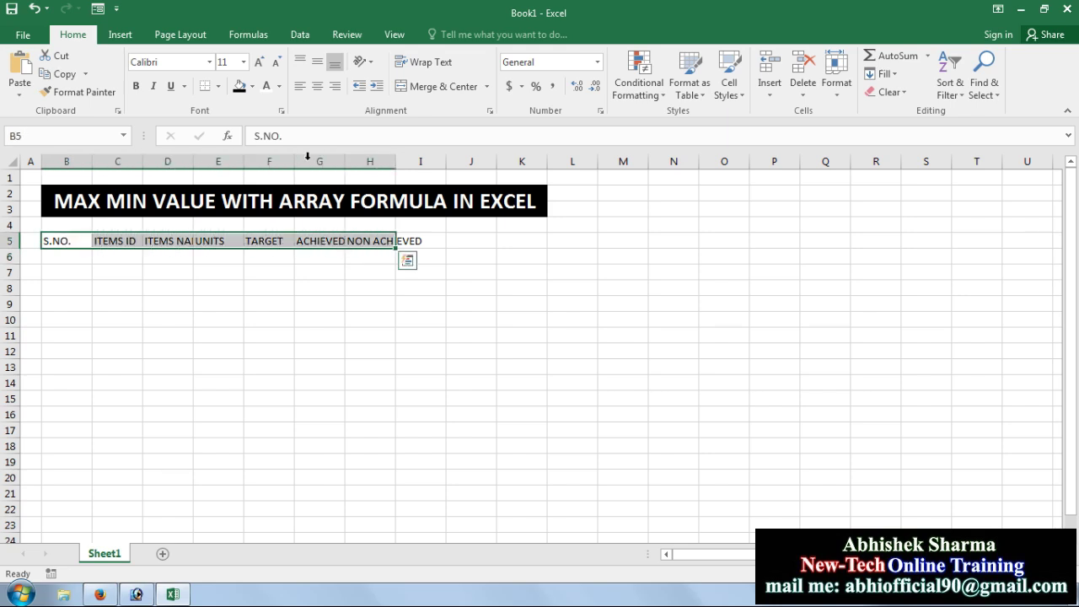
{"action": "left_click", "coordinate": [240, 86]}
{"action": "left_click", "coordinate": [266, 86]}
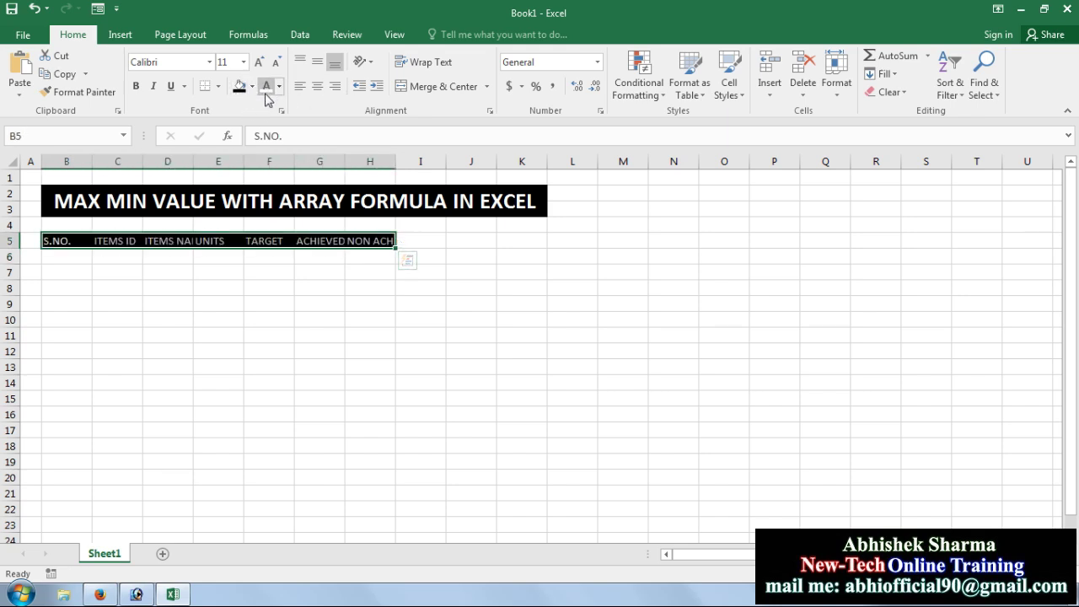
{"action": "left_click", "coordinate": [135, 87]}
Step: Number the S.NO. column from 1 to 10 in cells B6 to B15
{"action": "left_click", "coordinate": [67, 258]}
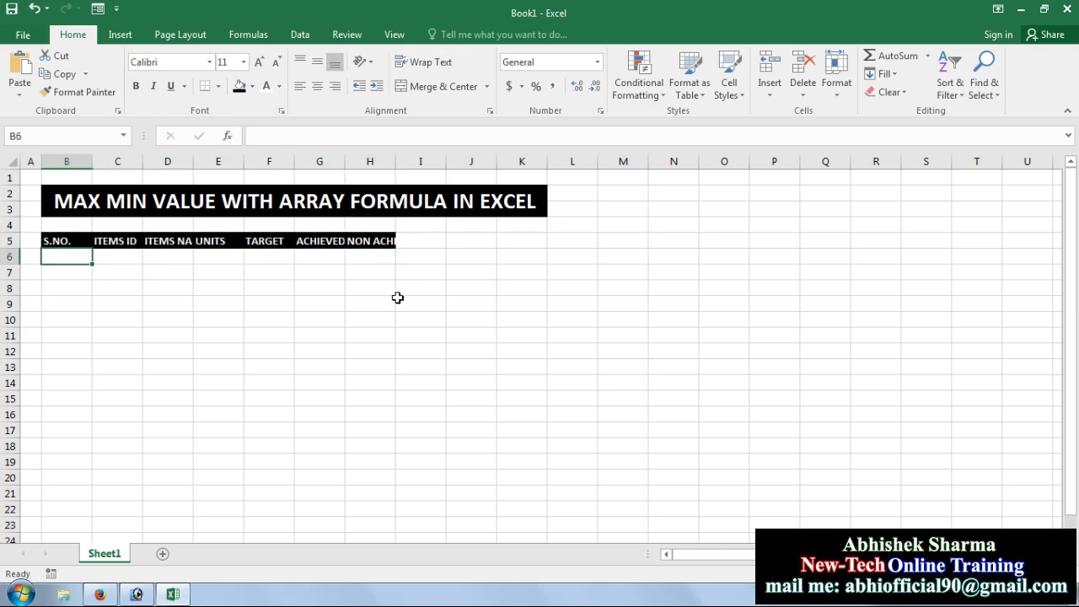
{"action": "type", "text": "1"}
{"action": "key", "text": "Return"}
{"action": "type", "text": "2"}
{"action": "key", "text": "Return"}
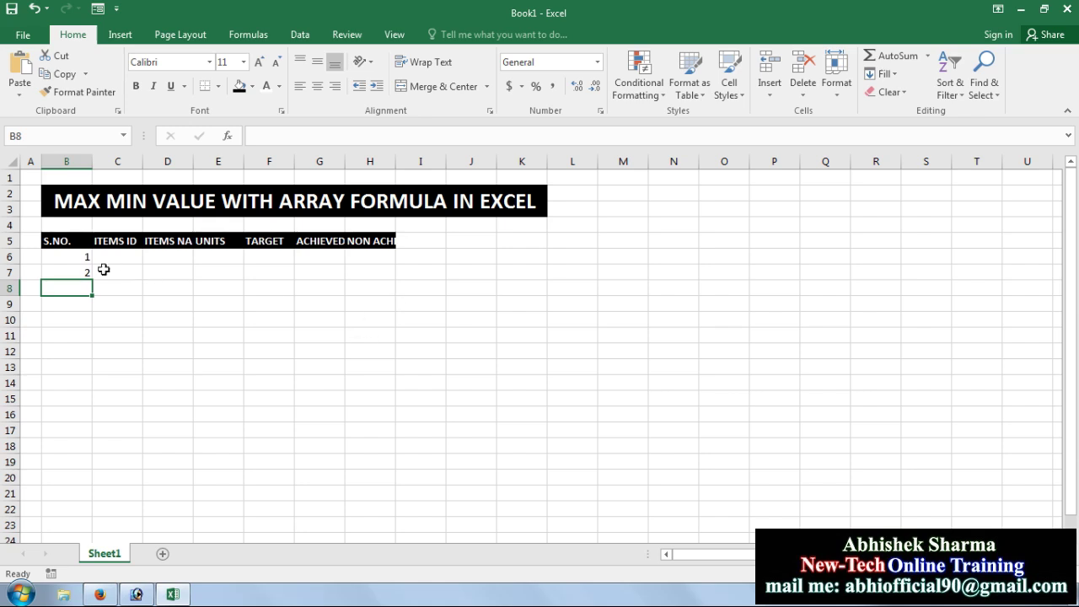
{"action": "left_click_drag", "start_coordinate": [73, 260], "coordinate": [89, 404]}
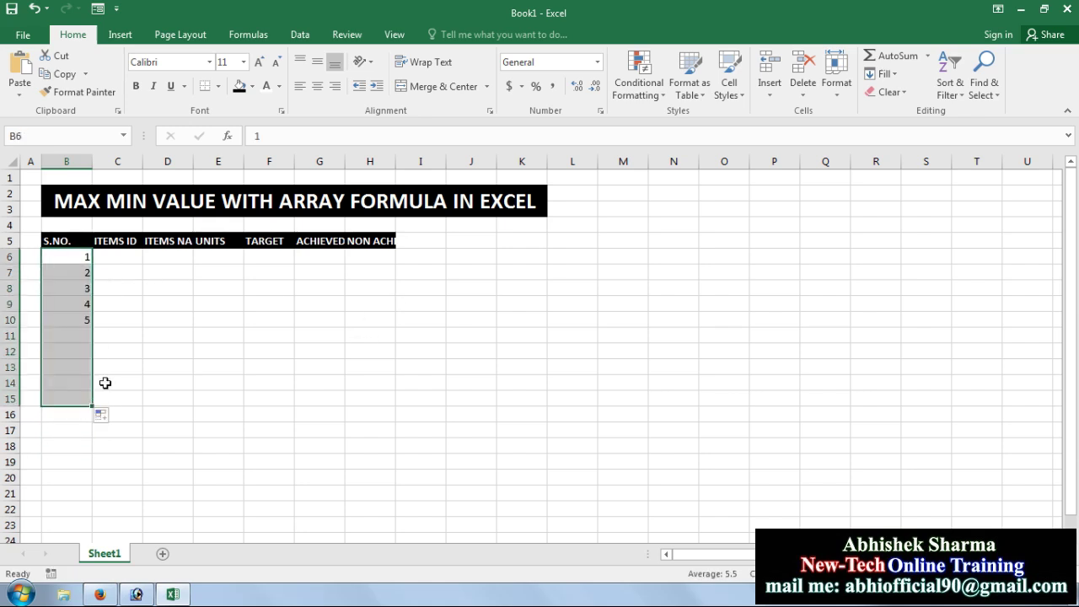
Step: Fill the ITEMS ID column with consecutive IDs from 786001 to 786010 in cells C6 to C15
{"action": "left_click", "coordinate": [128, 262]}
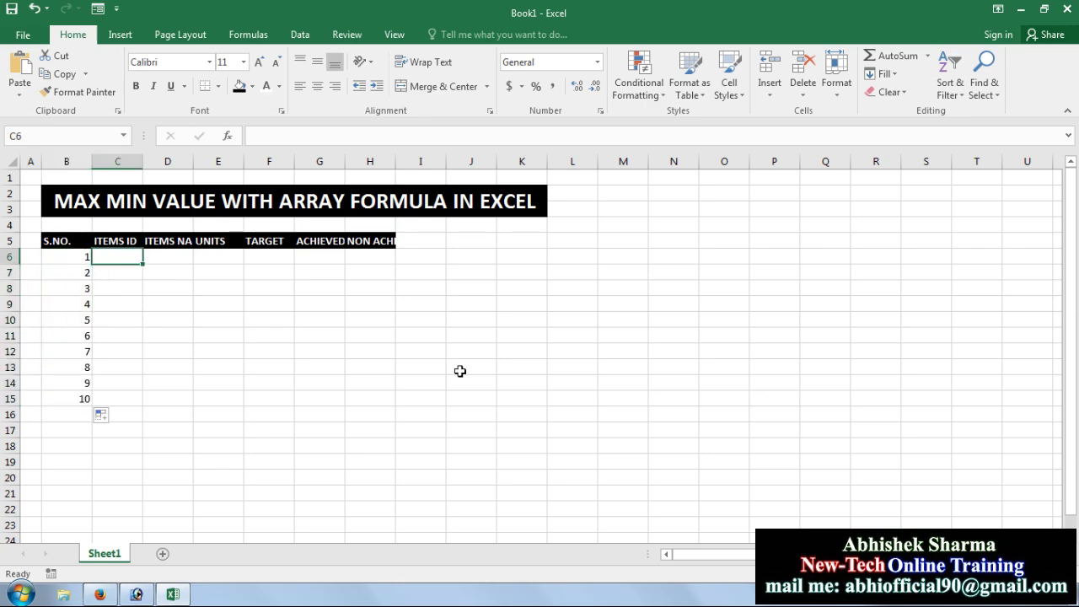
{"action": "type", "text": "786001"}
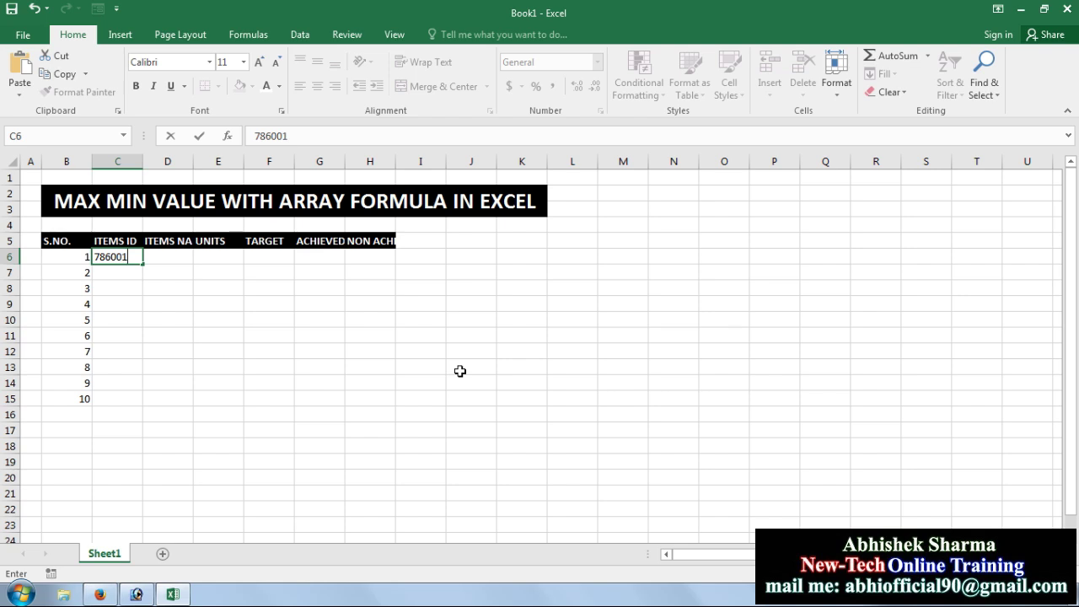
{"action": "key", "text": "Return"}
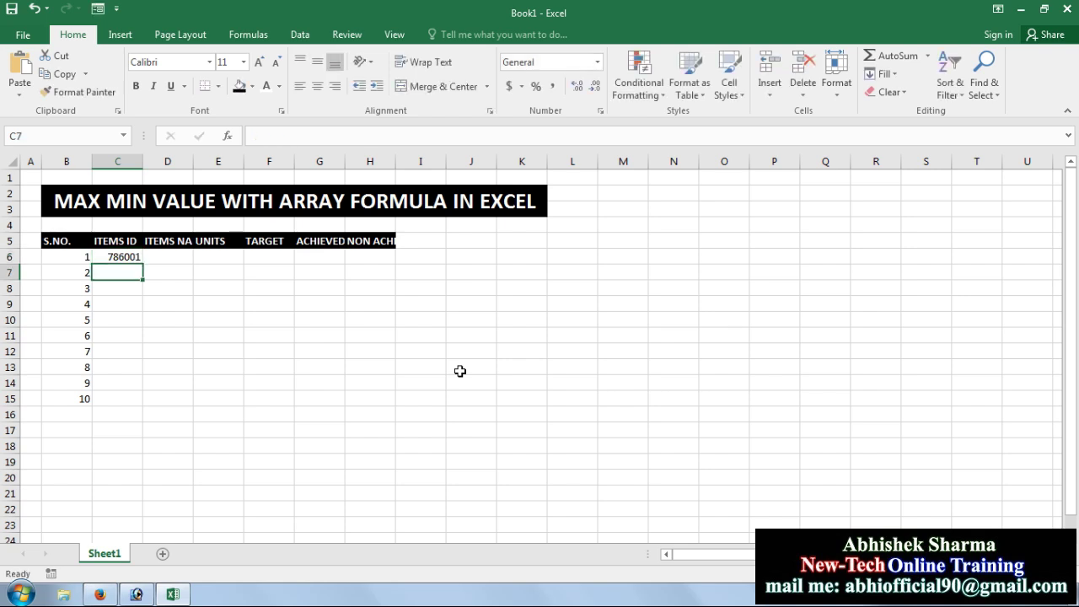
{"action": "type", "text": "786002"}
{"action": "key", "text": "Return"}
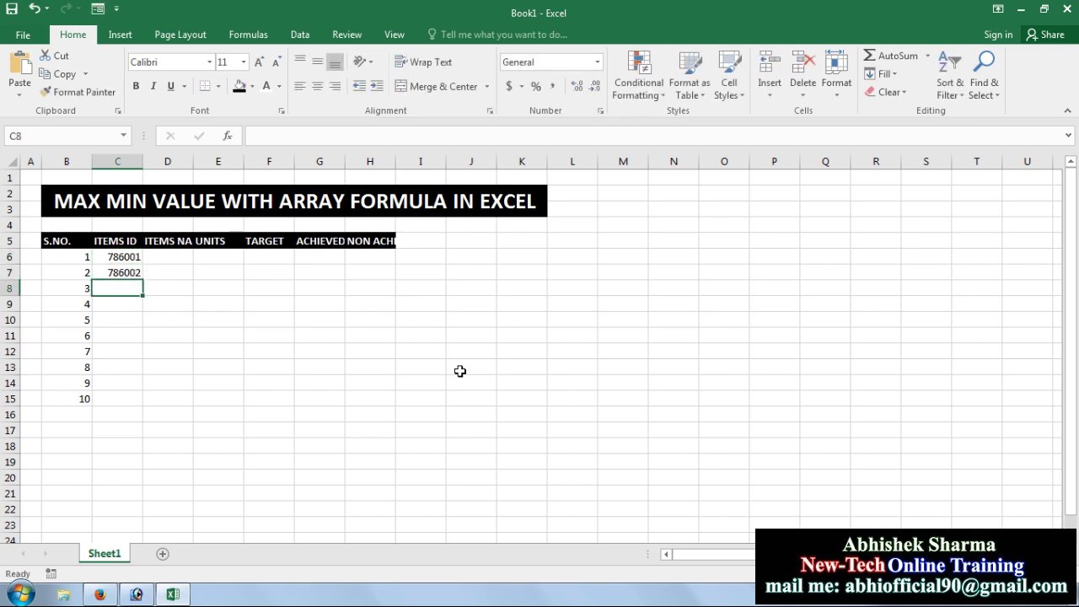
{"action": "left_click_drag", "start_coordinate": [123, 258], "coordinate": [144, 401]}
Step: Widen column D to fit its header and enter "ITEMS001" in cell D6
{"action": "left_click", "coordinate": [181, 258]}
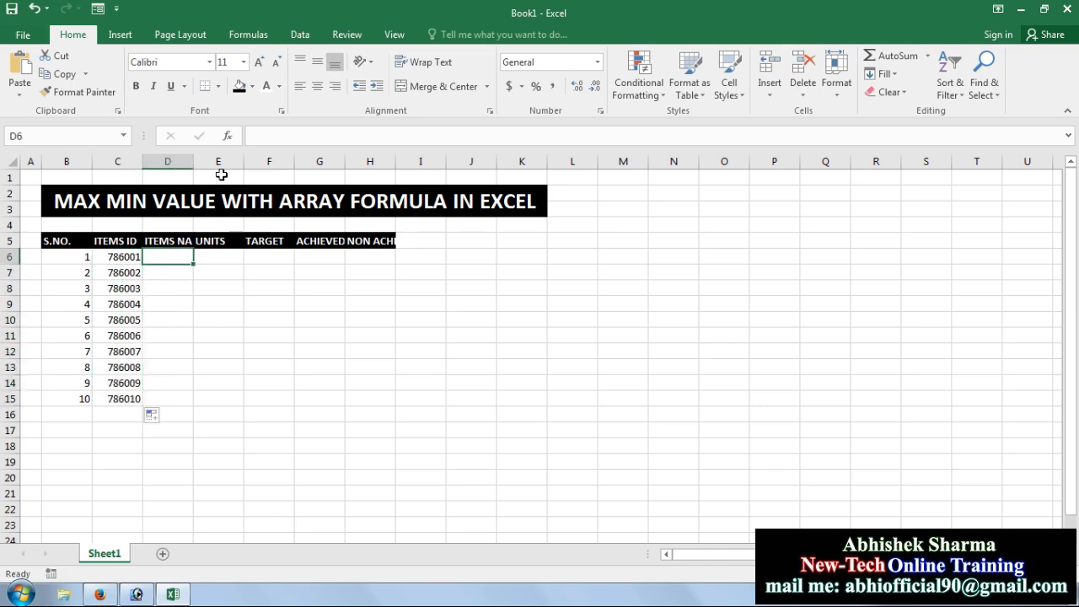
{"action": "left_click_drag", "start_coordinate": [193, 161], "coordinate": [236, 161]}
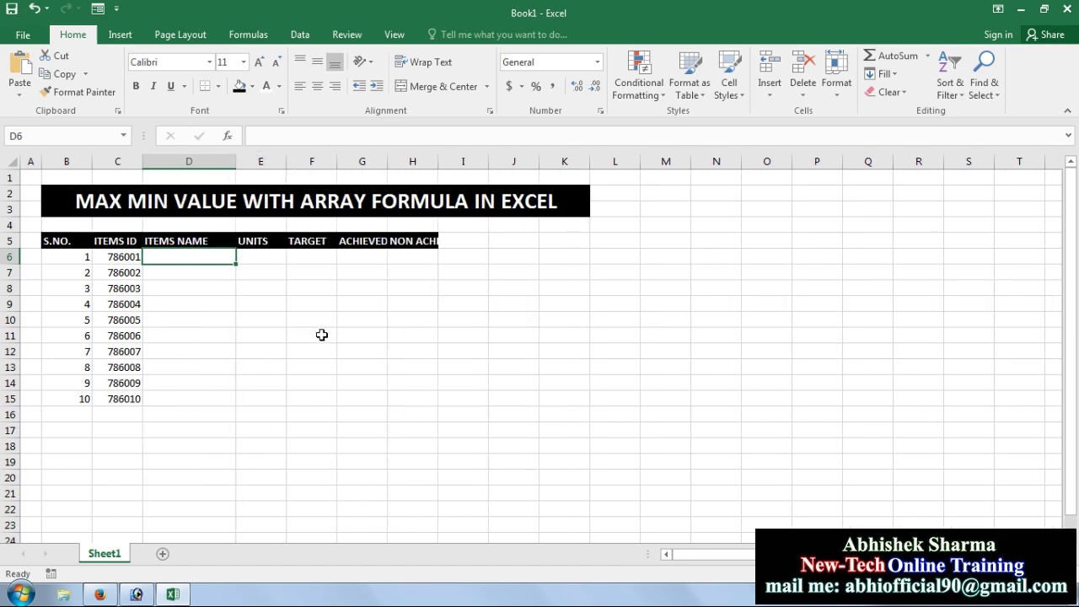
{"action": "type", "text": "ITEMS"}
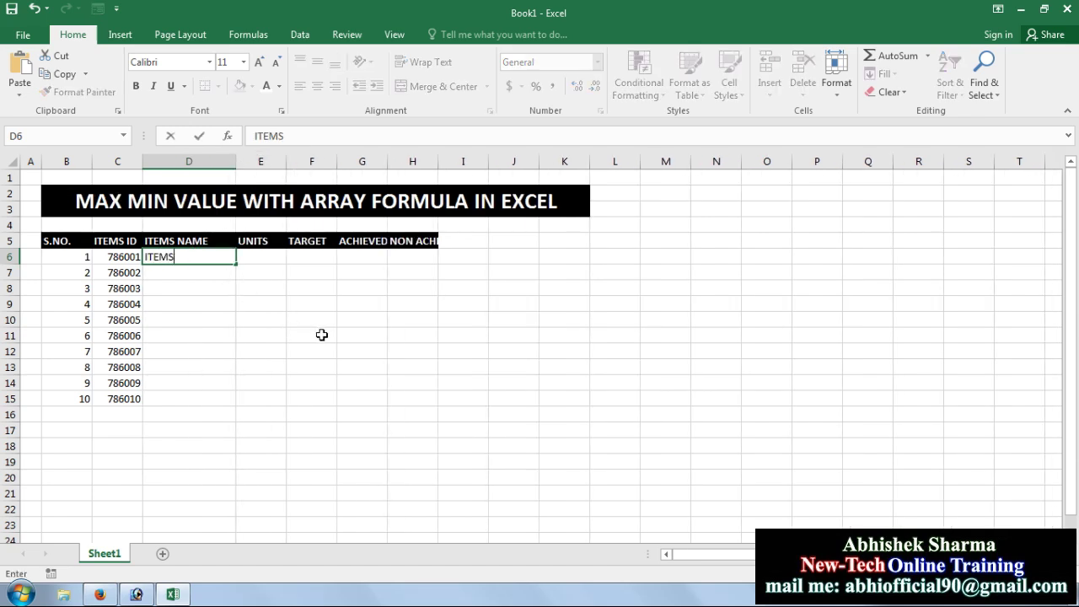
{"action": "type", "text": "001"}
{"action": "key", "text": "Return"}
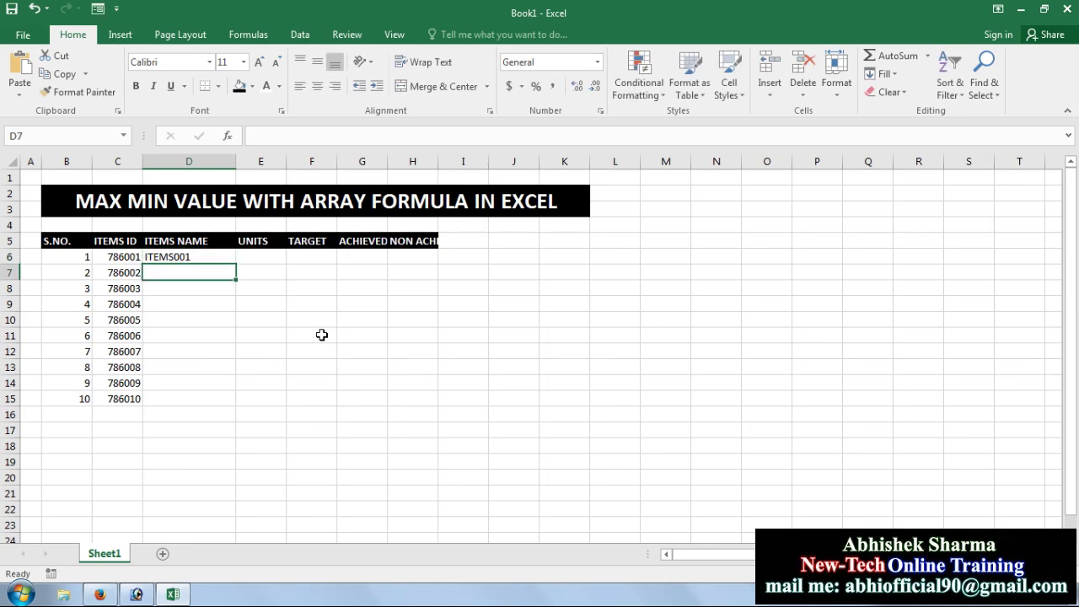
{"action": "type", "text": "I"}
{"action": "key", "text": "BackSpace"}
{"action": "key", "text": "BackSpace"}
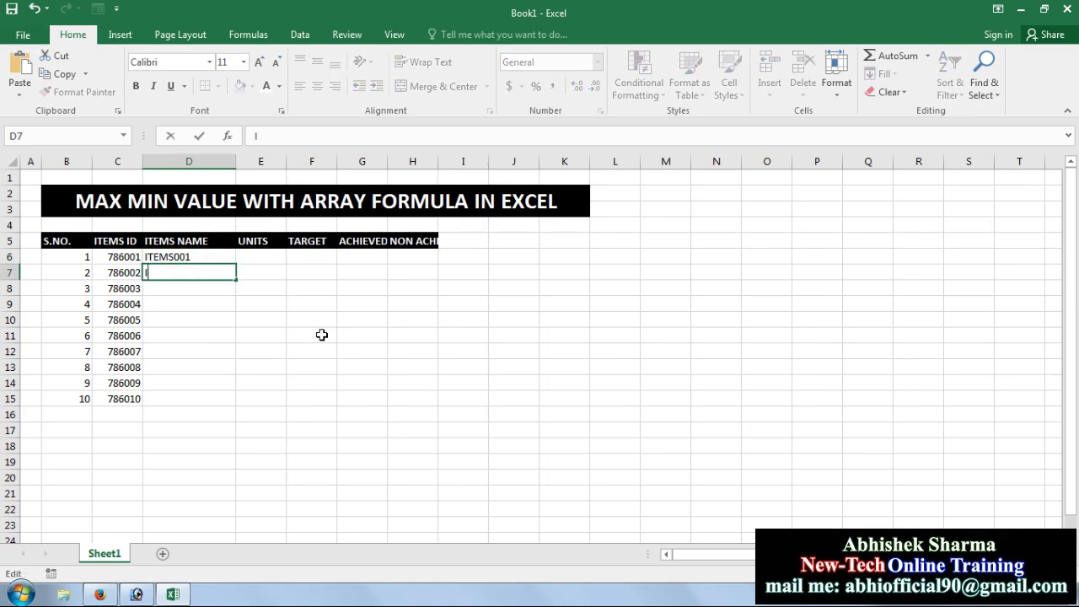
{"action": "type", "text": "I2"}
{"action": "key", "text": "Return"}
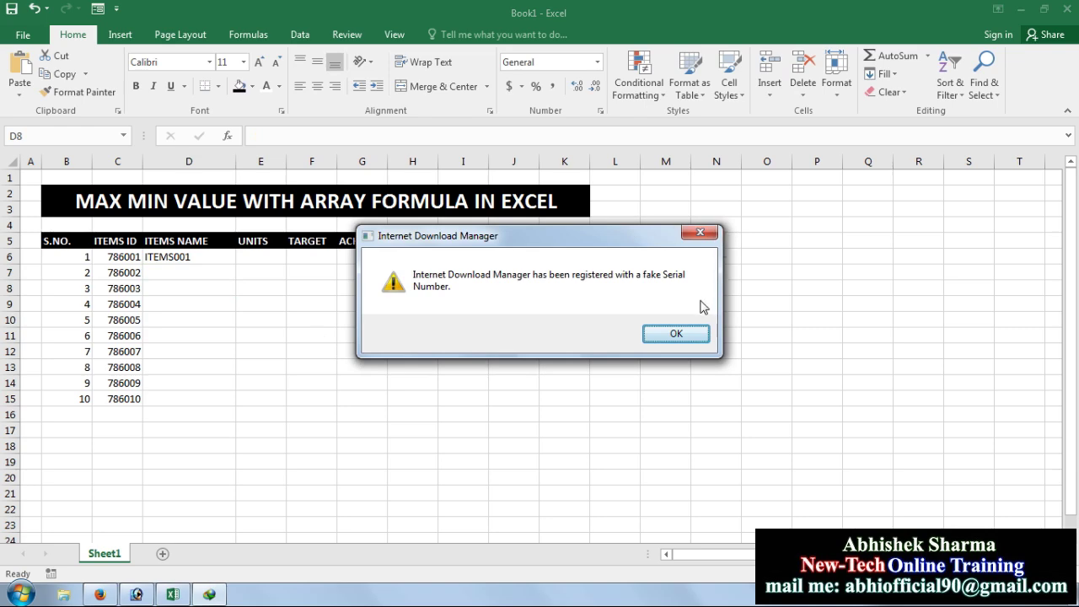
Step: Close the Internet Download Manager alert and fill cells D7 to D15 with the item names ITEMS002 to ITEMS010
{"action": "left_click", "coordinate": [697, 231]}
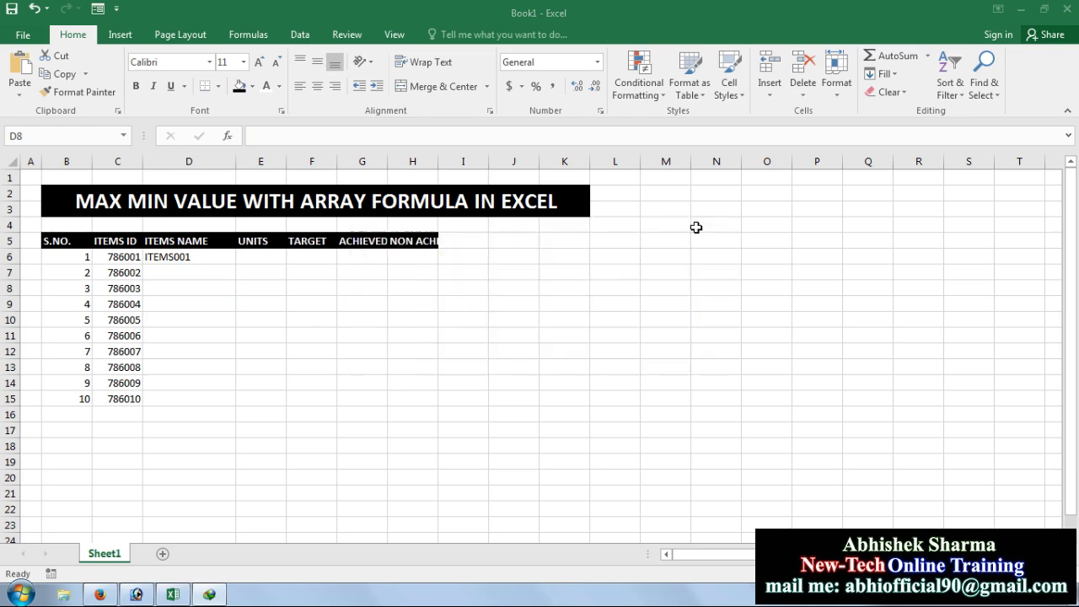
{"action": "left_click", "coordinate": [190, 268]}
{"action": "key", "text": "ctrl+d"}
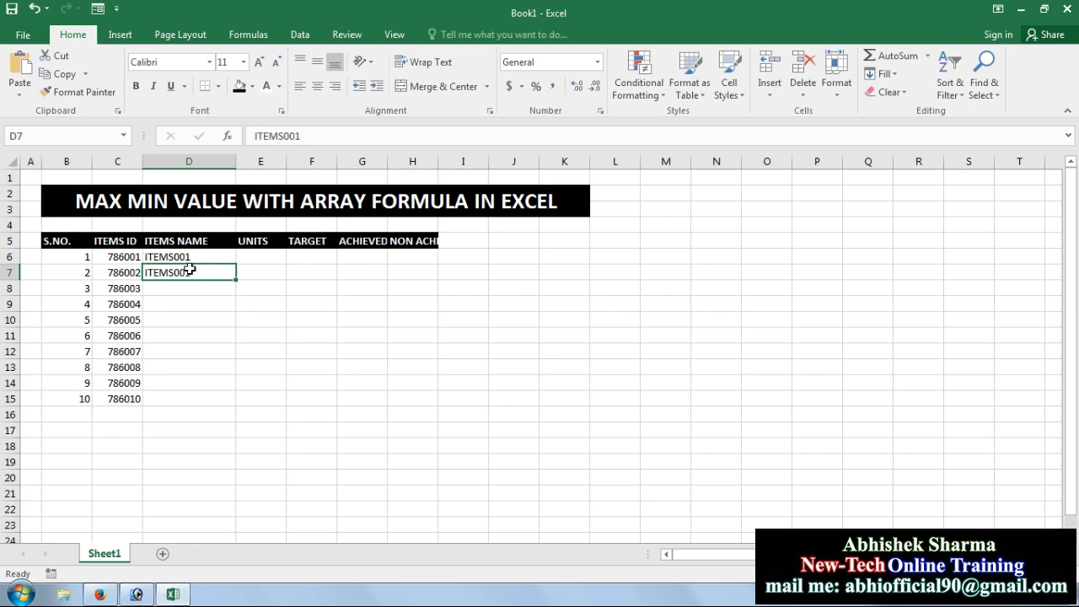
{"action": "key", "text": "F2"}
{"action": "type", "text": "2"}
{"action": "key", "text": "Return"}
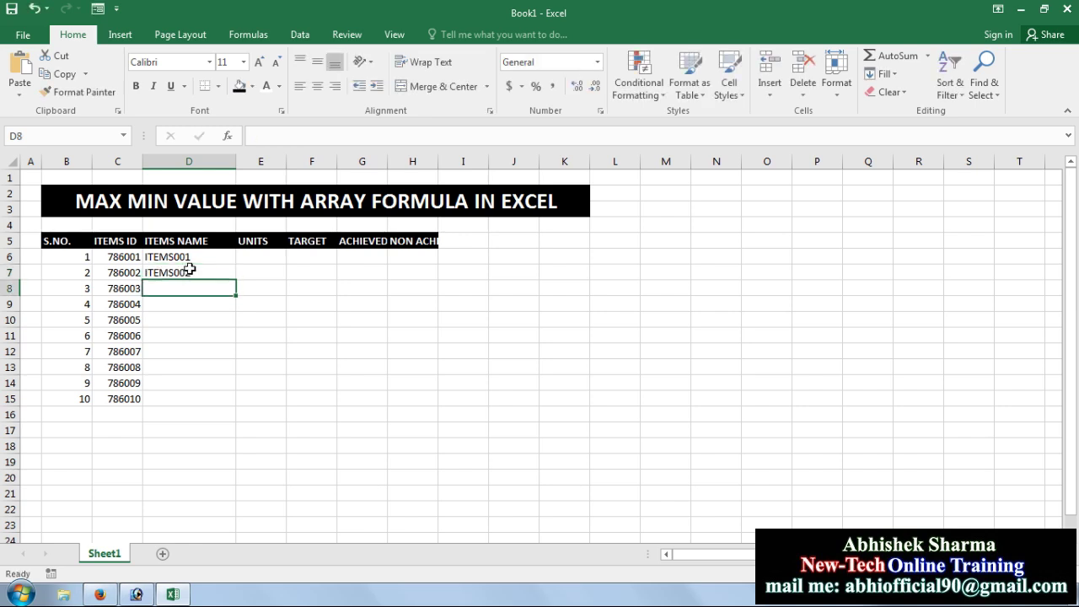
{"action": "left_click_drag", "start_coordinate": [173, 256], "coordinate": [236, 405]}
Step: Enter "PCS." as the unit for all ten items in cells E6 to E15
{"action": "left_click", "coordinate": [266, 258]}
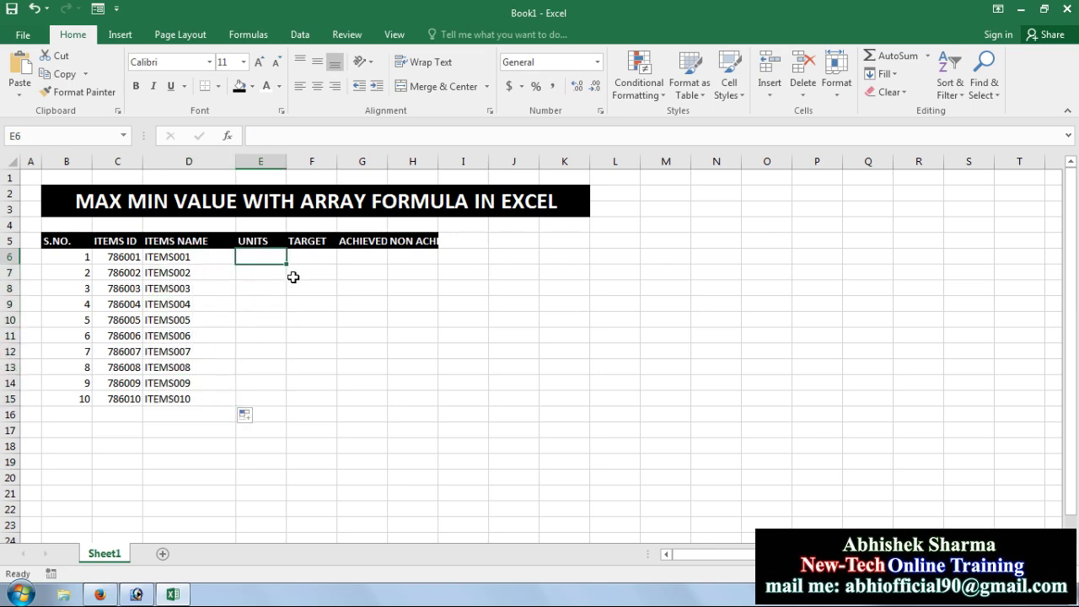
{"action": "type", "text": "PCS"}
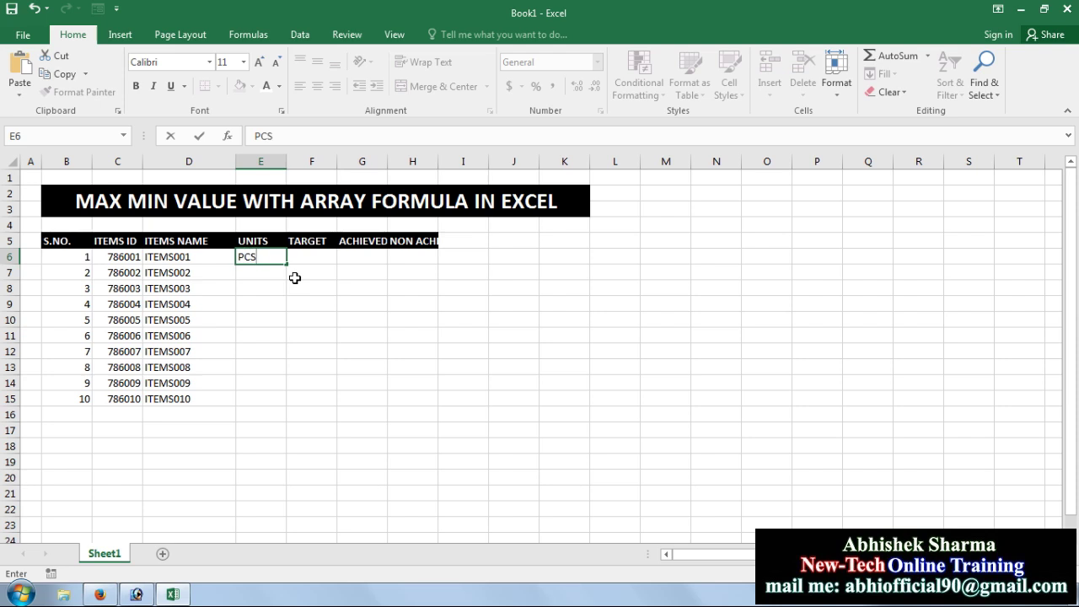
{"action": "type", "text": "."}
{"action": "key", "text": "Return"}
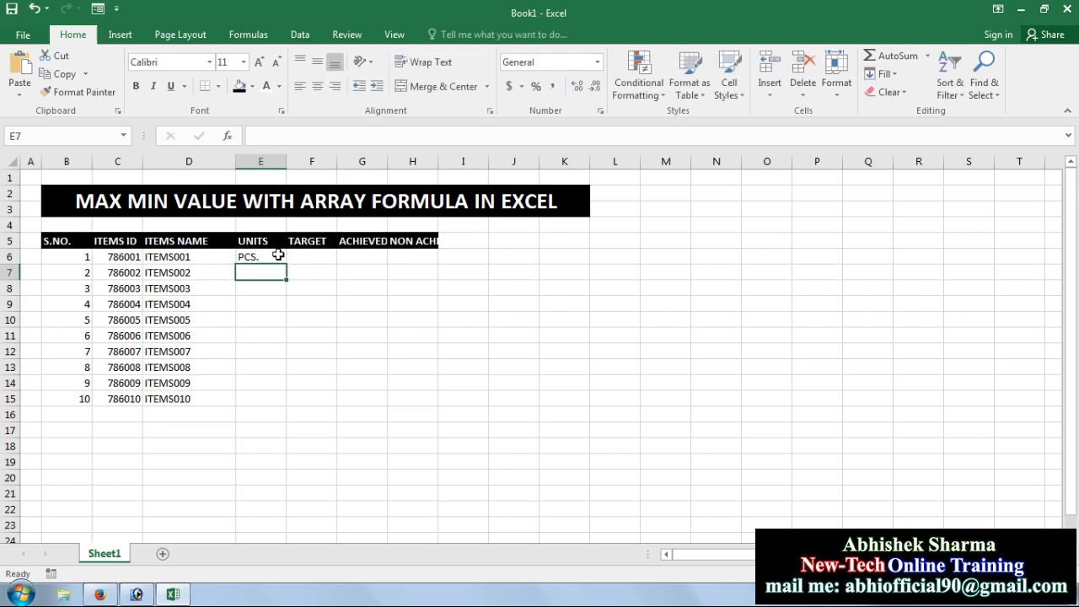
{"action": "left_click", "coordinate": [281, 256]}
{"action": "left_click_drag", "start_coordinate": [287, 265], "coordinate": [283, 407]}
Step: Set the TARGET value to 1000 for all ten items in cells F6 to F15
{"action": "left_click", "coordinate": [313, 258]}
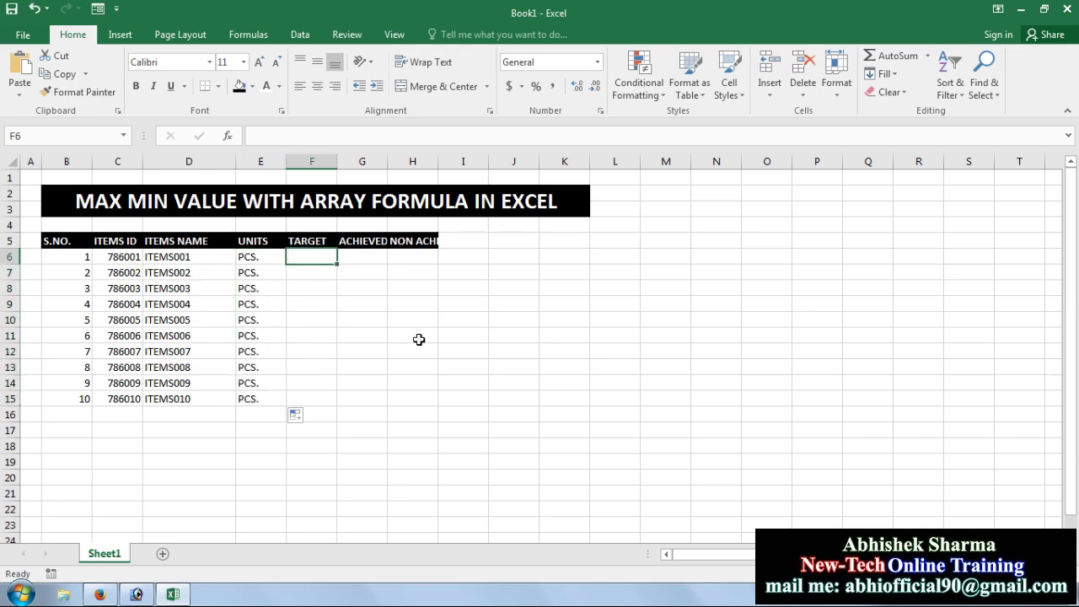
{"action": "type", "text": "10000"}
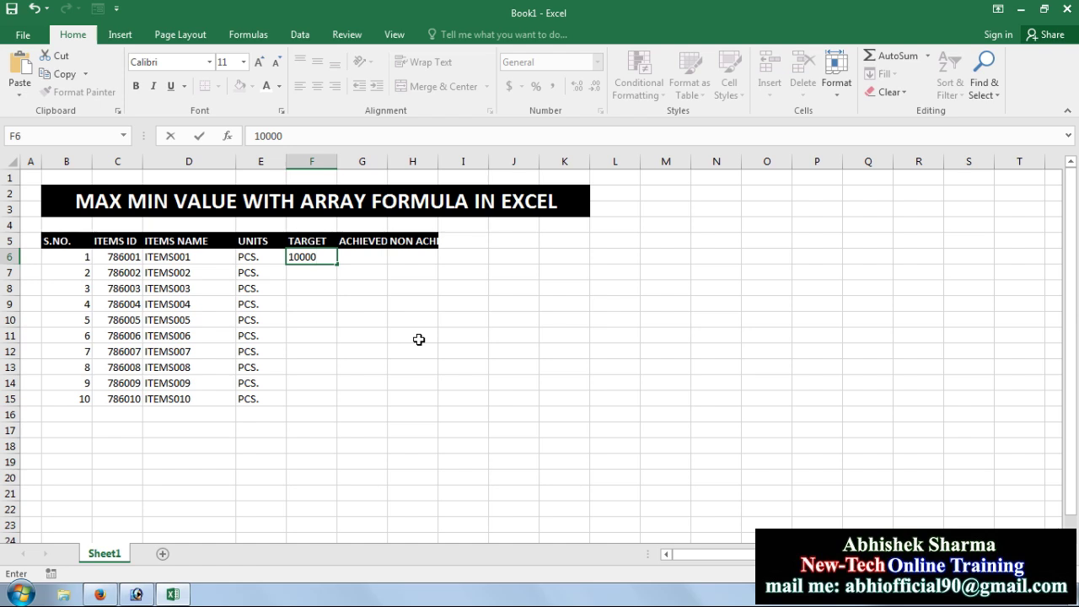
{"action": "key", "text": "Return"}
{"action": "left_click", "coordinate": [311, 257]}
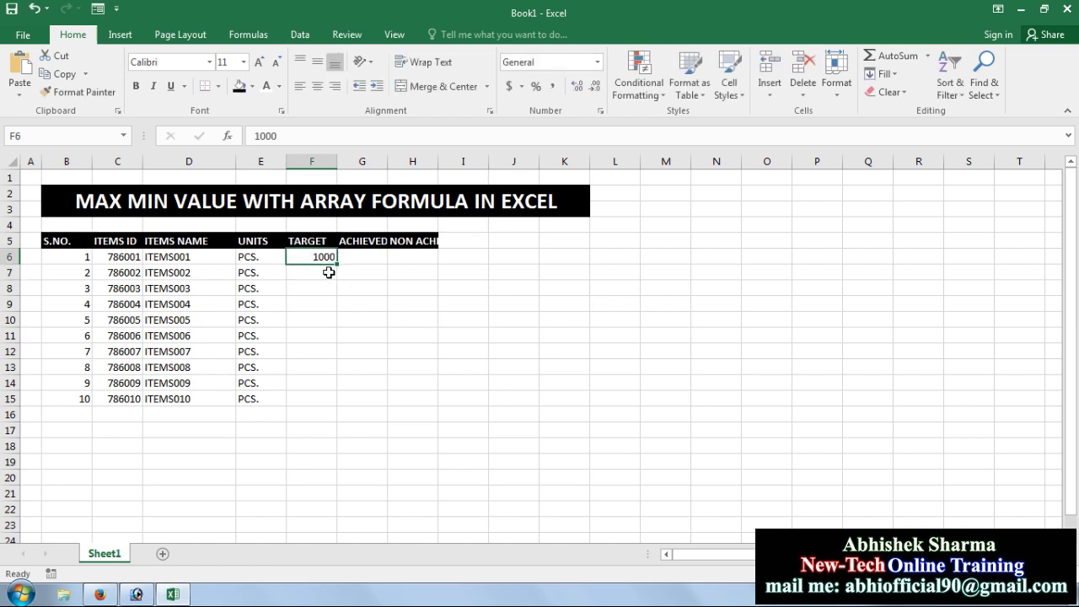
{"action": "left_click_drag", "start_coordinate": [338, 265], "coordinate": [337, 409]}
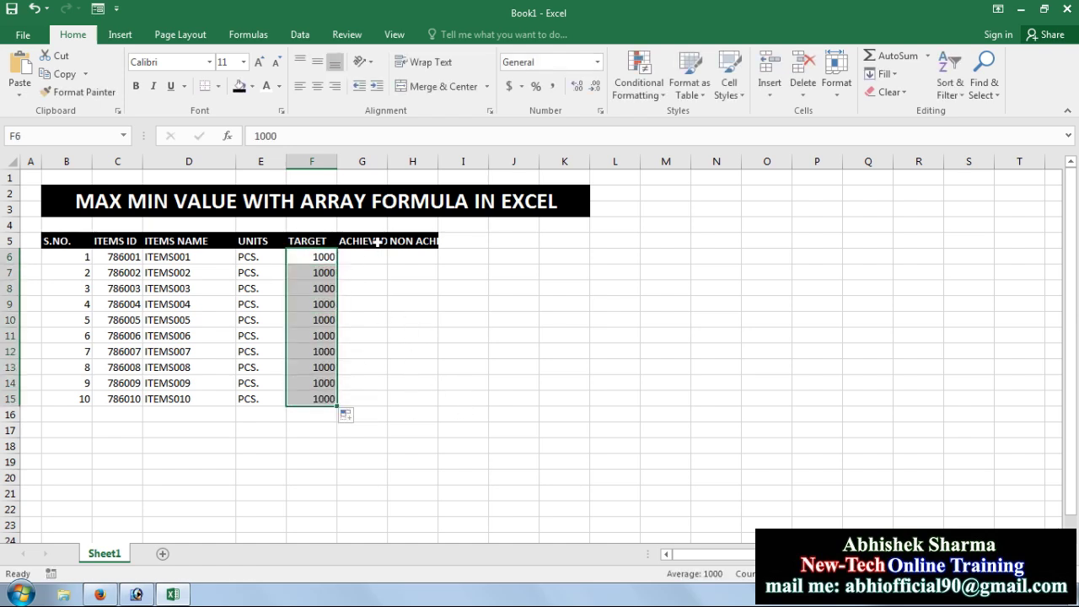
Step: Widen column G and enter the ACHIEVED values 550, 650, 450, 850 and 750 in cells G6 to G10
{"action": "left_click_drag", "start_coordinate": [396, 161], "coordinate": [409, 163]}
{"action": "left_click", "coordinate": [381, 254]}
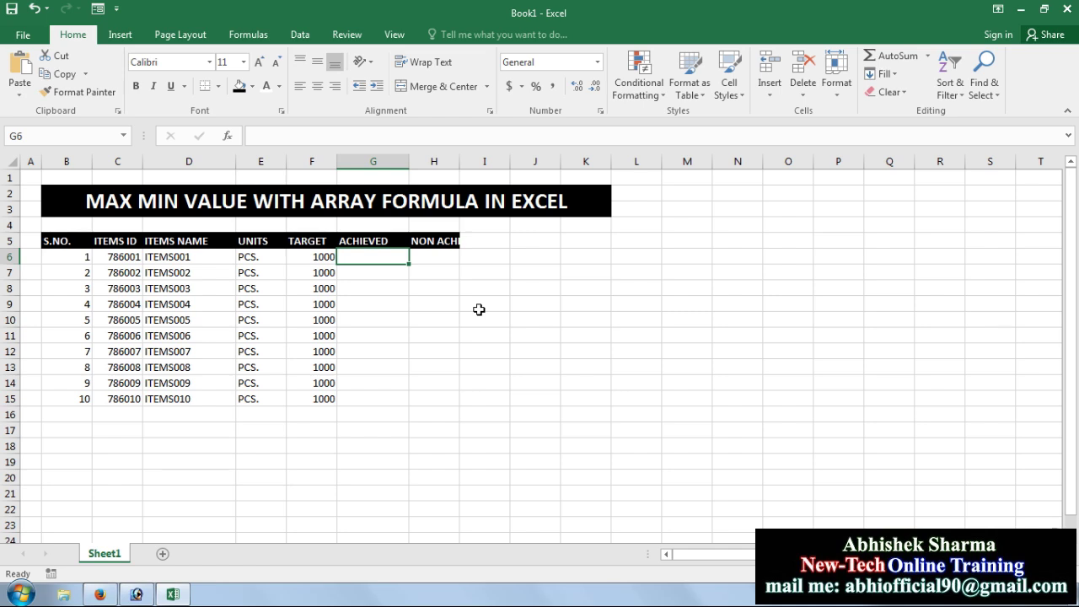
{"action": "type", "text": "550"}
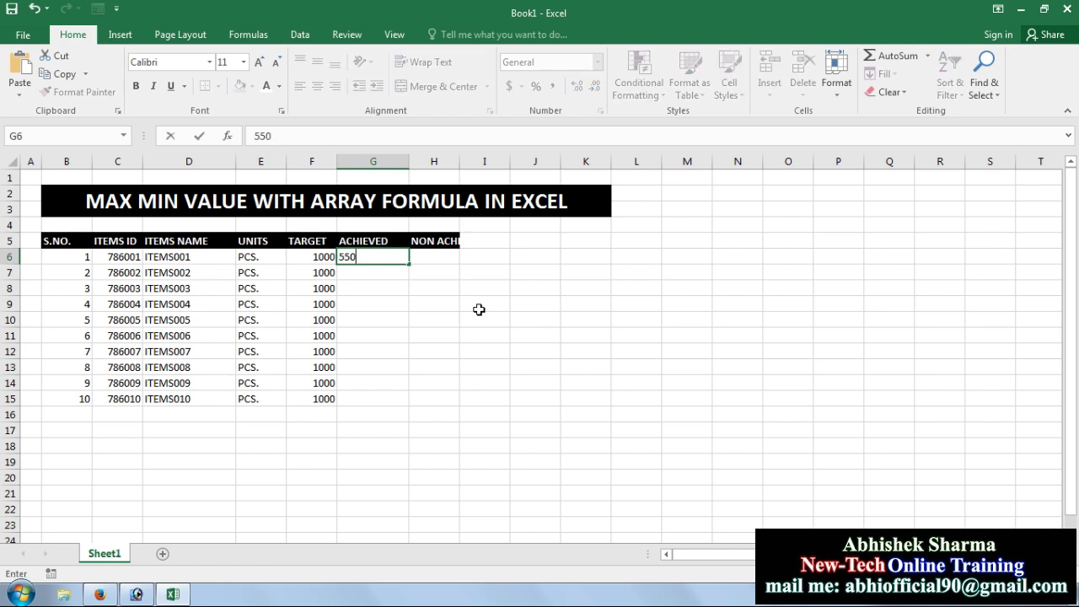
{"action": "key", "text": "Return"}
{"action": "type", "text": "650"}
{"action": "key", "text": "Return"}
{"action": "type", "text": "4"}
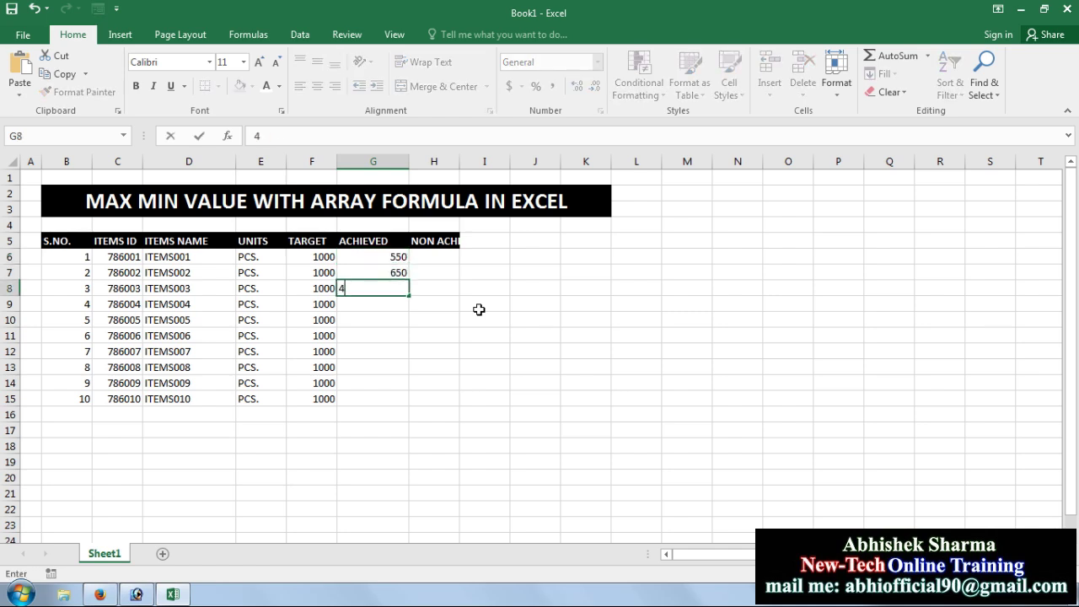
{"action": "type", "text": "50"}
{"action": "key", "text": "Return"}
{"action": "type", "text": "850"}
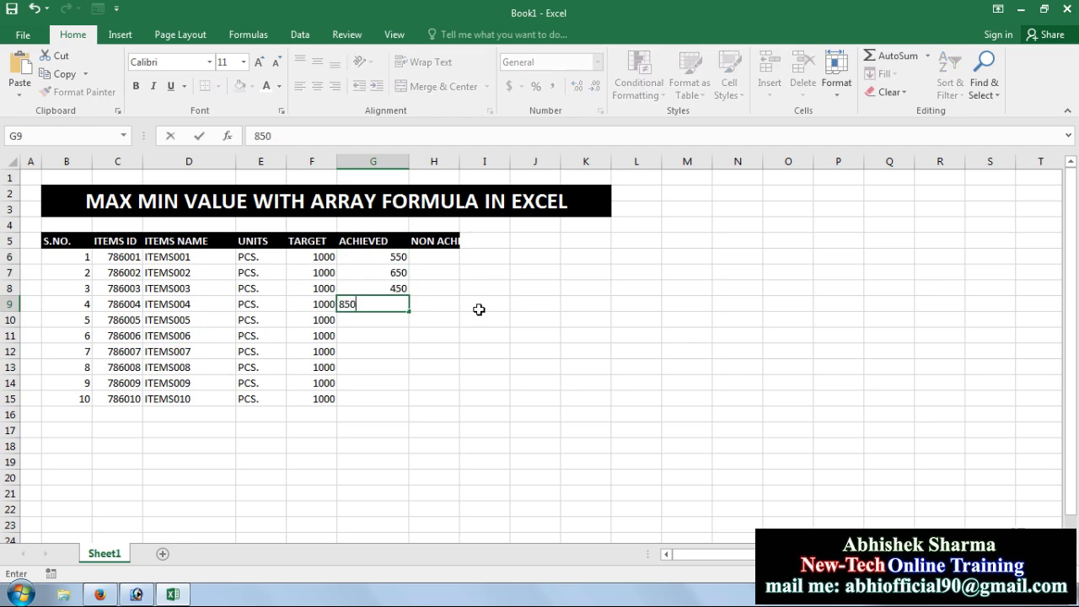
{"action": "key", "text": "Return"}
{"action": "type", "text": "750"}
{"action": "key", "text": "Return"}
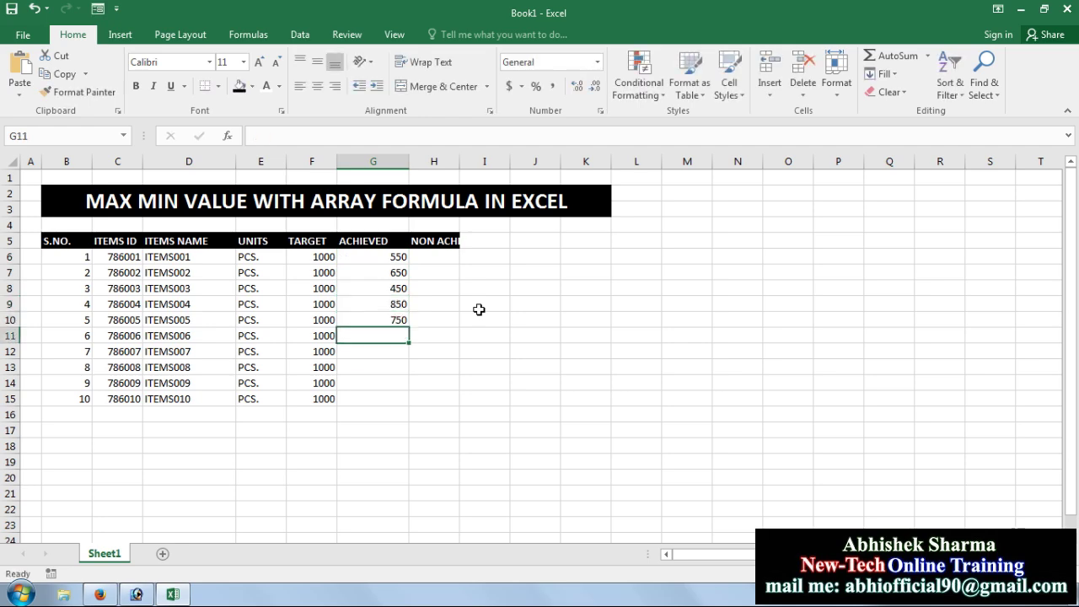
Step: Enter the ACHIEVED values 450, 600, 800 and 400 in cells G11 to G14
{"action": "type", "text": "4500"}
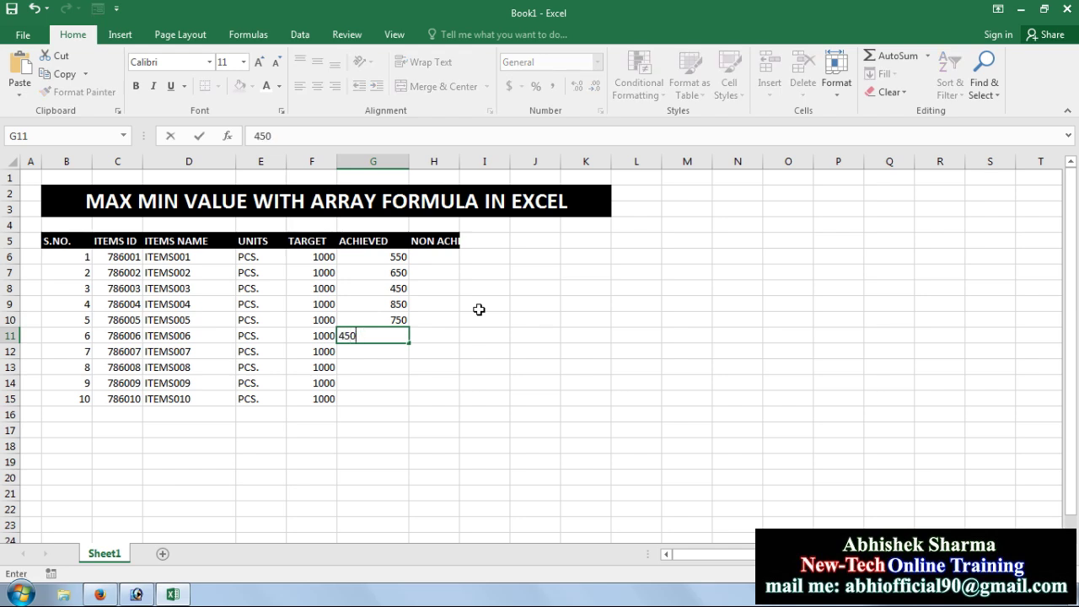
{"action": "key", "text": "Return"}
{"action": "type", "text": "600"}
{"action": "key", "text": "Return"}
{"action": "type", "text": "8"}
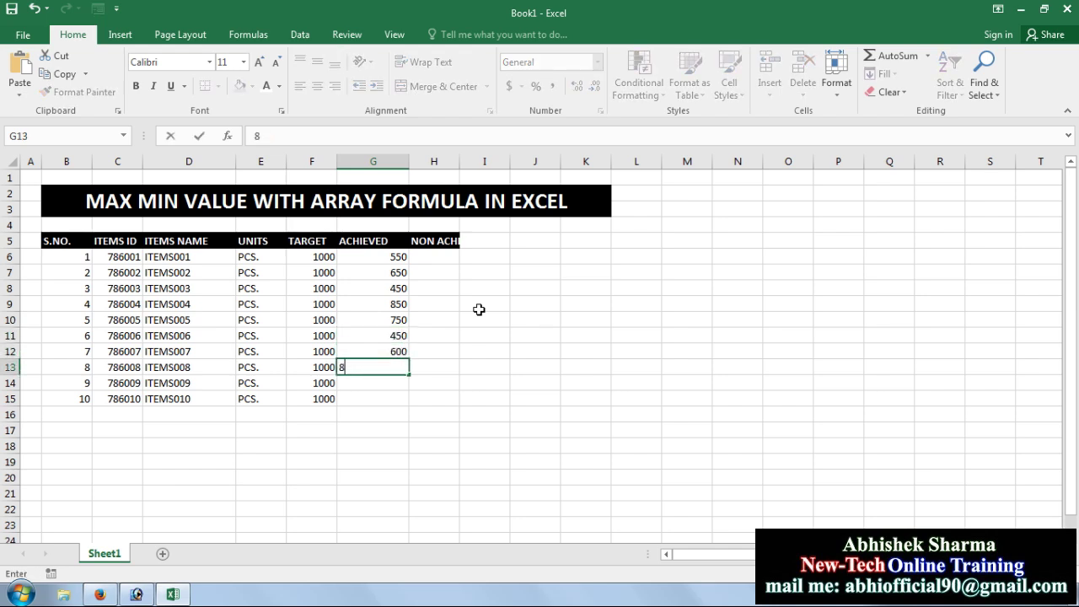
{"action": "type", "text": "00"}
{"action": "key", "text": "Return"}
{"action": "type", "text": "400"}
{"action": "key", "text": "Return"}
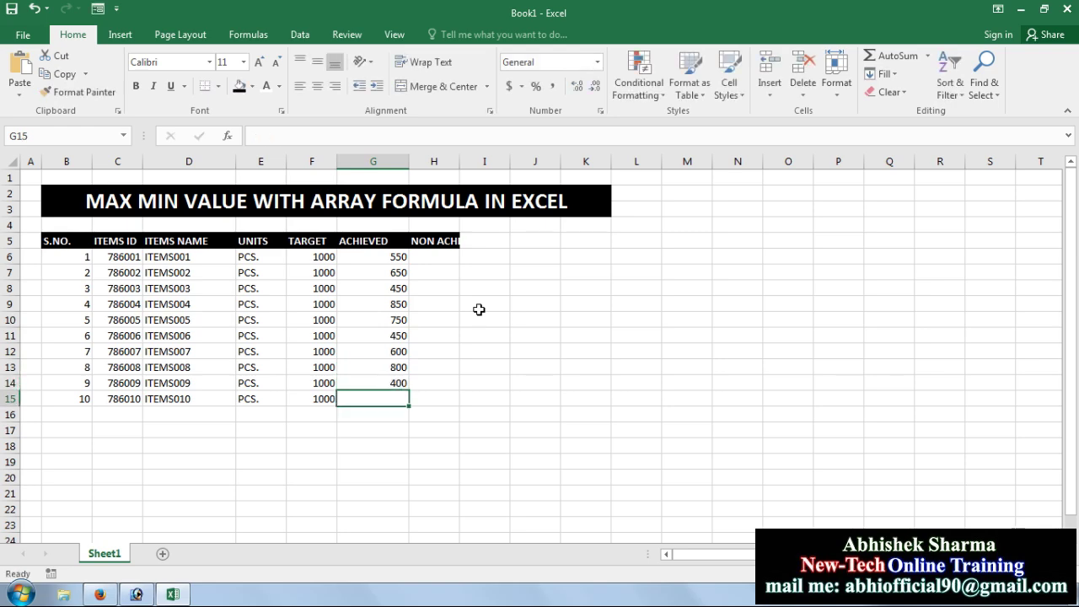
Step: Enter the ACHIEVED value 680 in cell G15 and widen column H to fit its NON ACHIEVED heading
{"action": "type", "text": "680"}
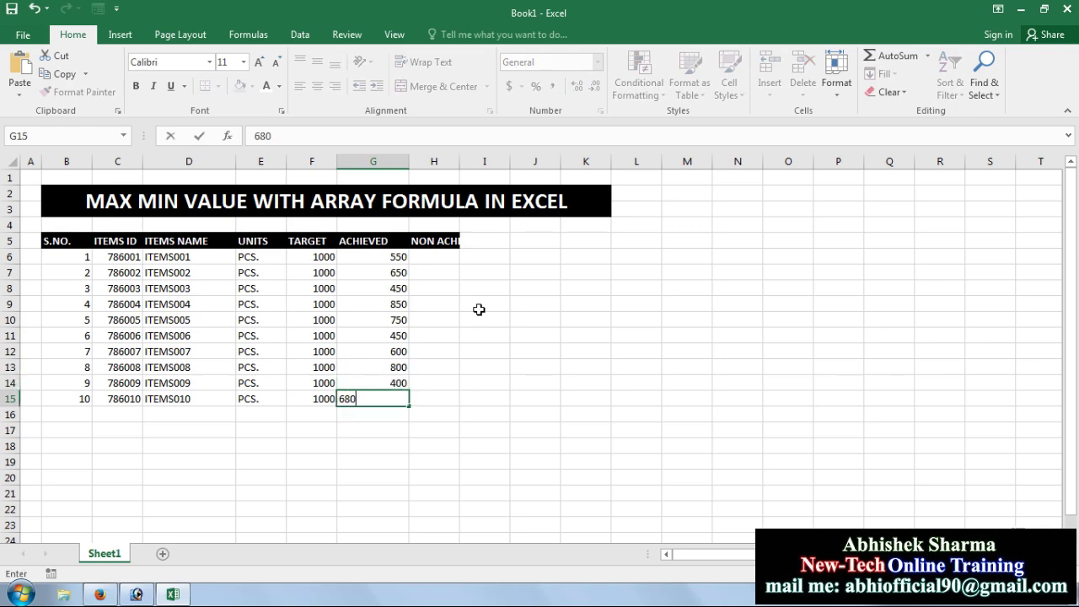
{"action": "key", "text": "Return"}
{"action": "left_click", "coordinate": [434, 257]}
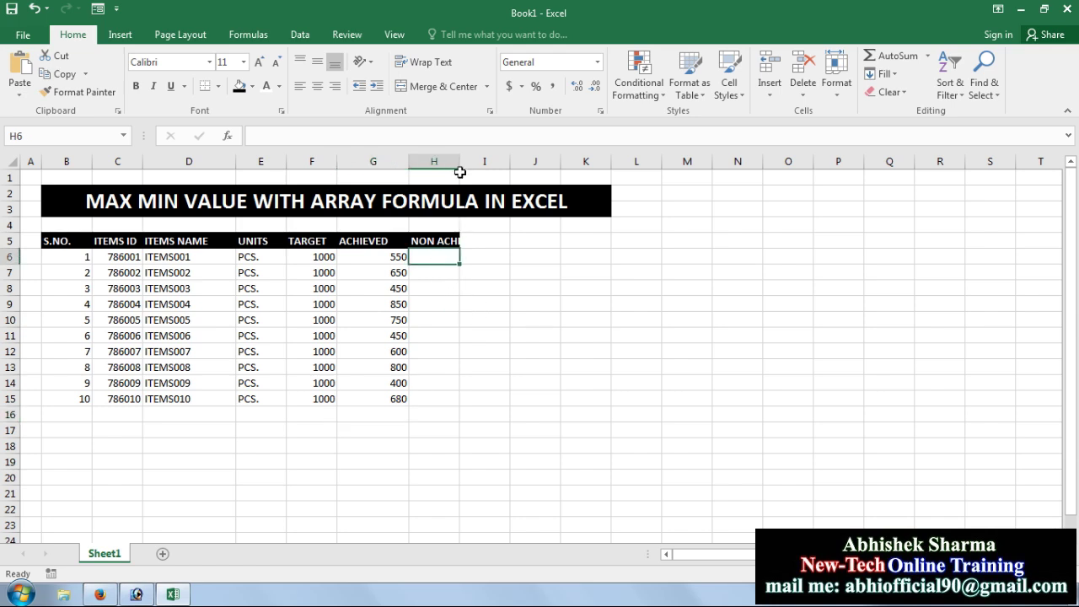
{"action": "left_click_drag", "start_coordinate": [460, 161], "coordinate": [490, 162]}
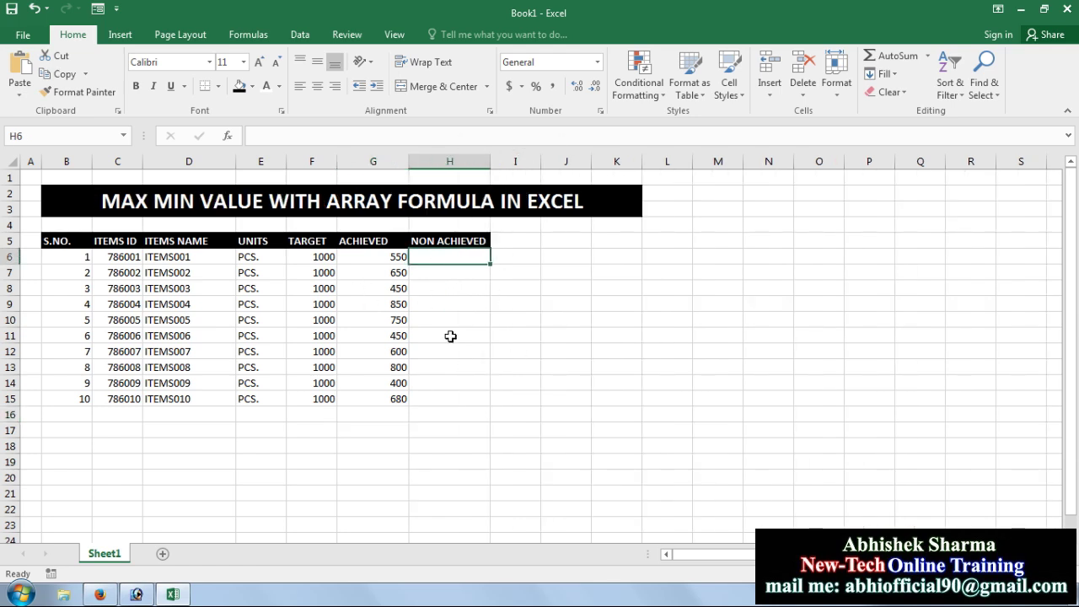
Step: Calculate the first item's NON ACHIEVED value in cell H6 with the formula =F6-G6
{"action": "type", "text": "="}
{"action": "left_click", "coordinate": [323, 256]}
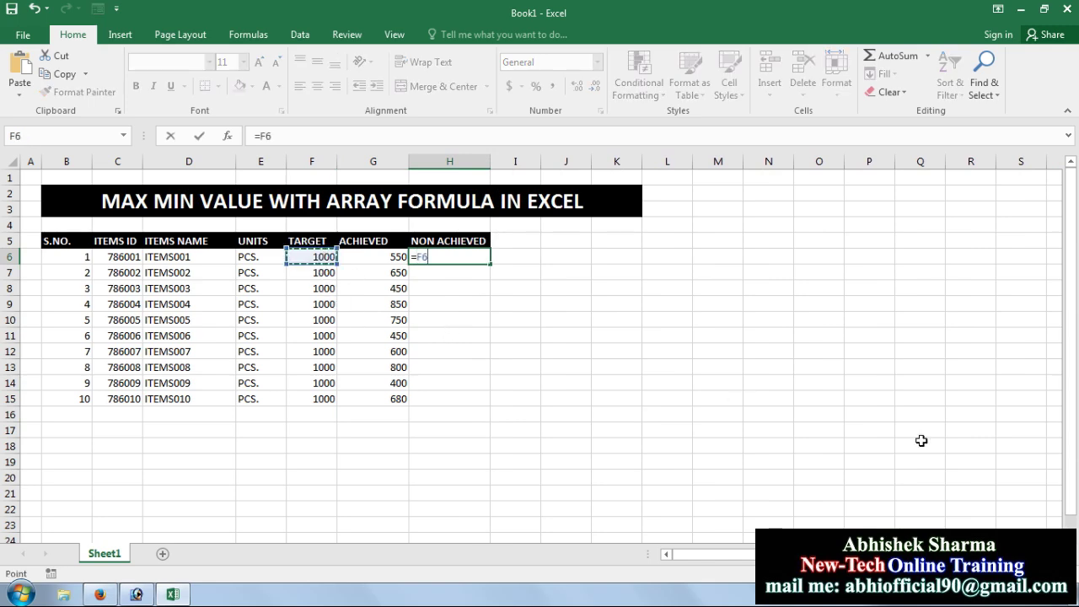
{"action": "type", "text": "-"}
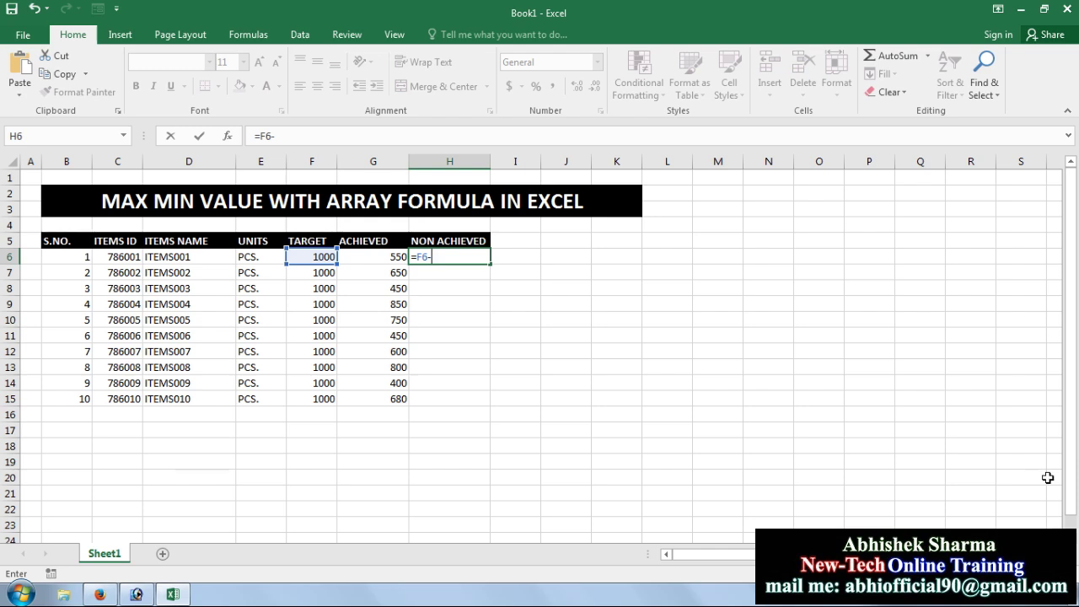
{"action": "left_click", "coordinate": [393, 262]}
{"action": "key", "text": "Return"}
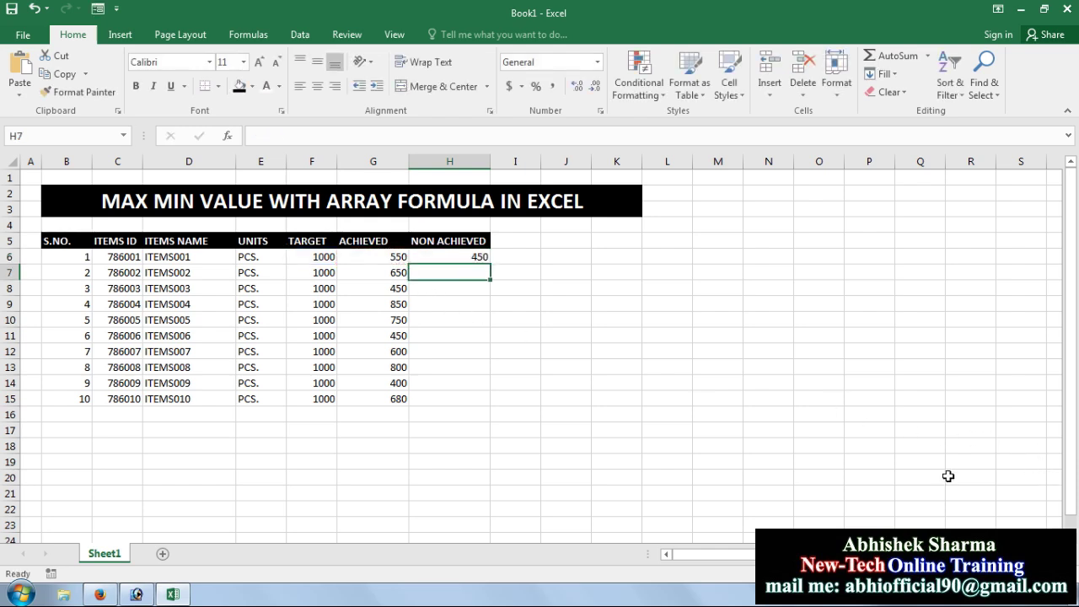
Step: Enter the formula =F7-G7 in cell H7 and fill the NON ACHIEVED formula down to H15
{"action": "type", "text": "="}
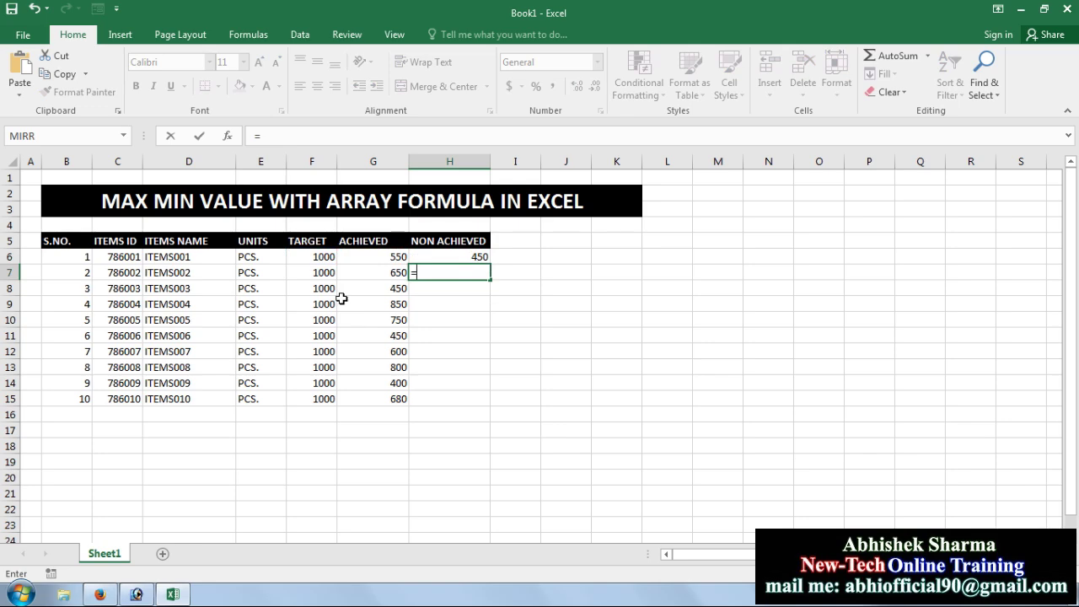
{"action": "left_click", "coordinate": [326, 278]}
{"action": "type", "text": "-"}
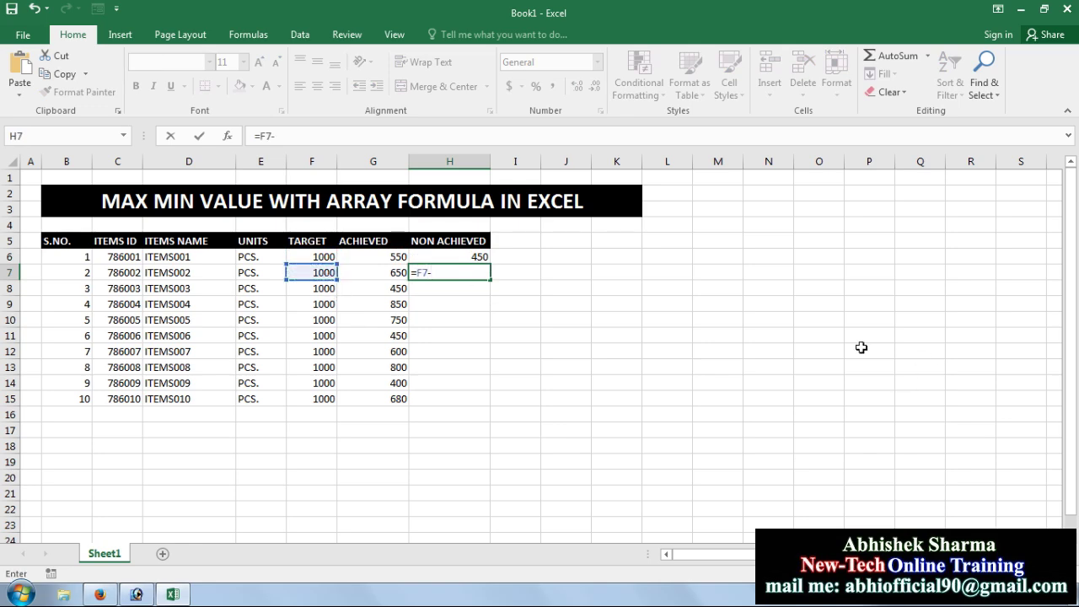
{"action": "left_click", "coordinate": [382, 277]}
{"action": "key", "text": "Return"}
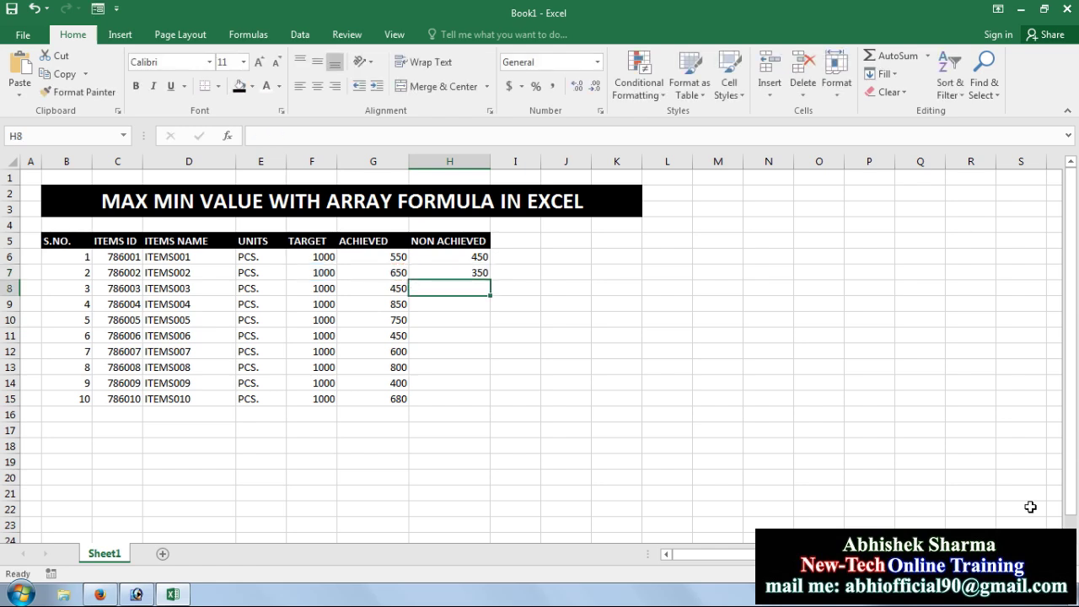
{"action": "left_click_drag", "start_coordinate": [426, 258], "coordinate": [487, 405]}
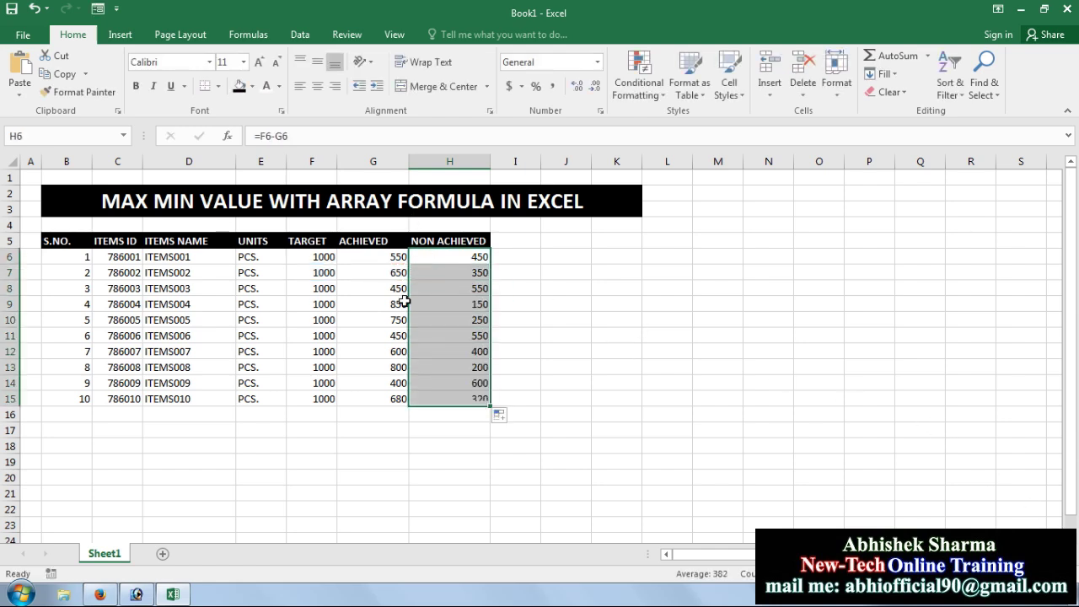
Step: Make the table B5:H15 bold and centered with all borders, and widen column H slightly
{"action": "left_click_drag", "start_coordinate": [51, 241], "coordinate": [475, 400]}
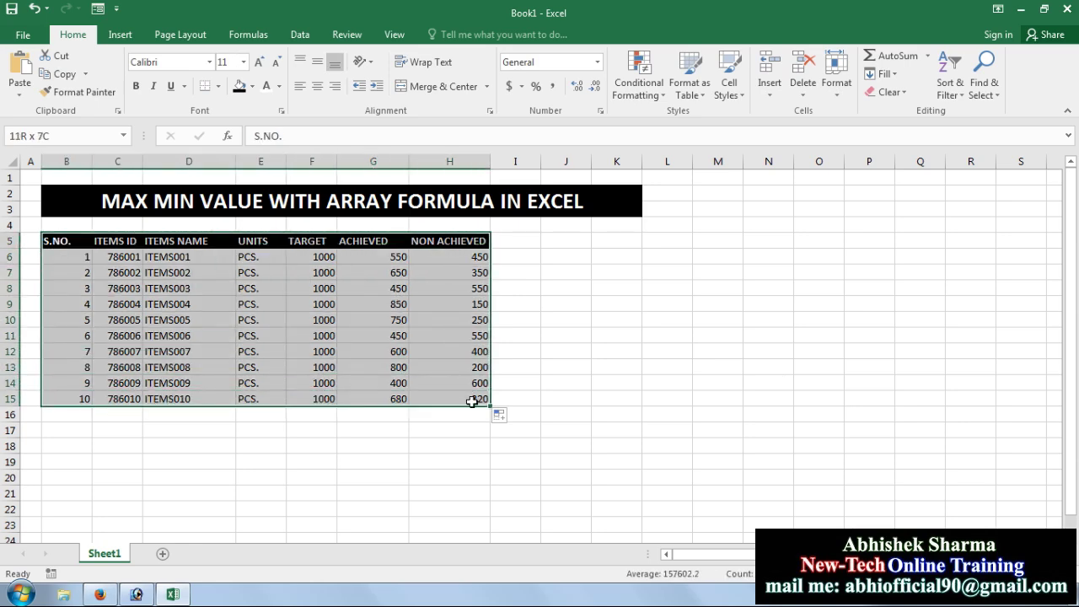
{"action": "left_click", "coordinate": [135, 87]}
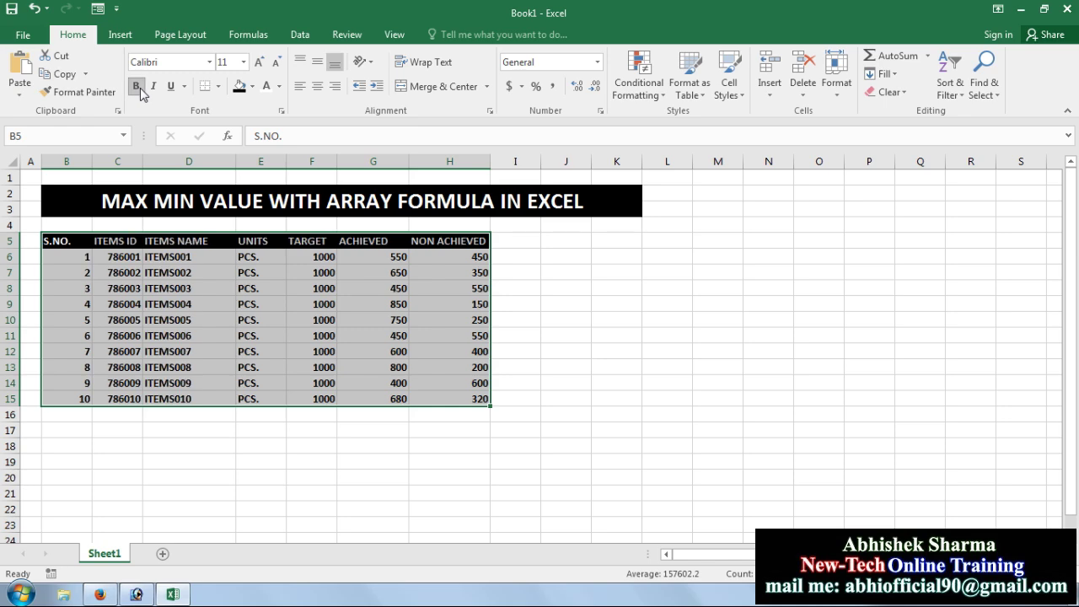
{"action": "left_click", "coordinate": [218, 86]}
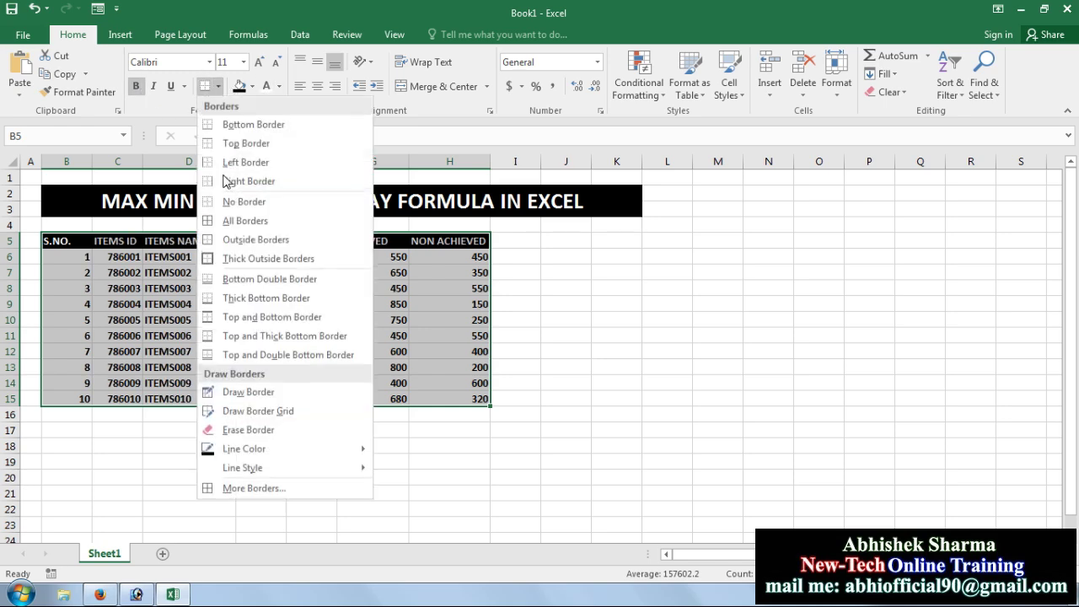
{"action": "left_click", "coordinate": [240, 219]}
{"action": "left_click", "coordinate": [317, 86]}
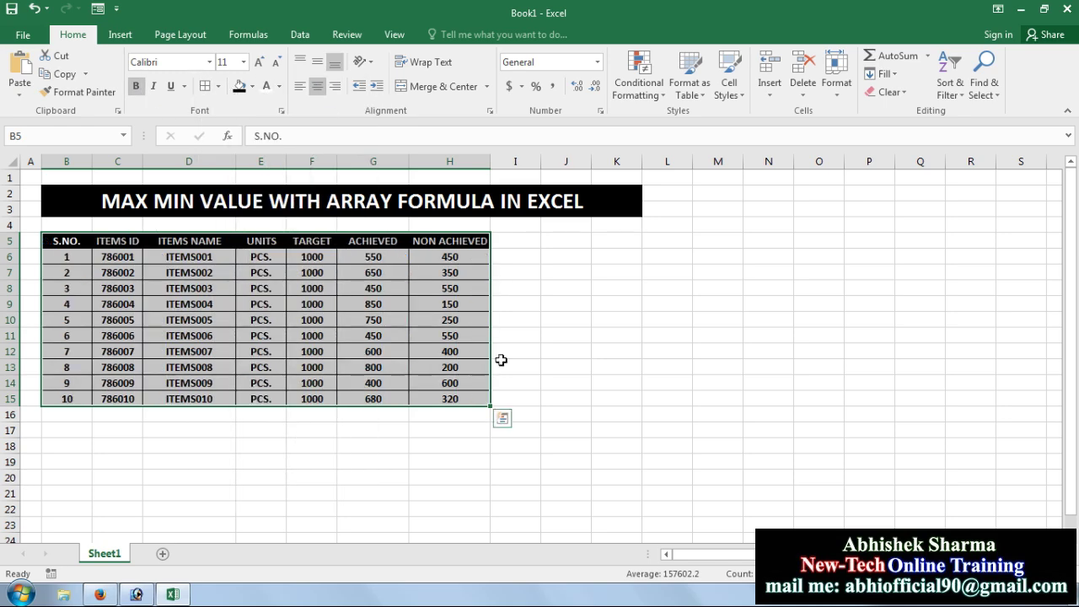
{"action": "left_click", "coordinate": [502, 354]}
{"action": "left_click_drag", "start_coordinate": [490, 161], "coordinate": [498, 162]}
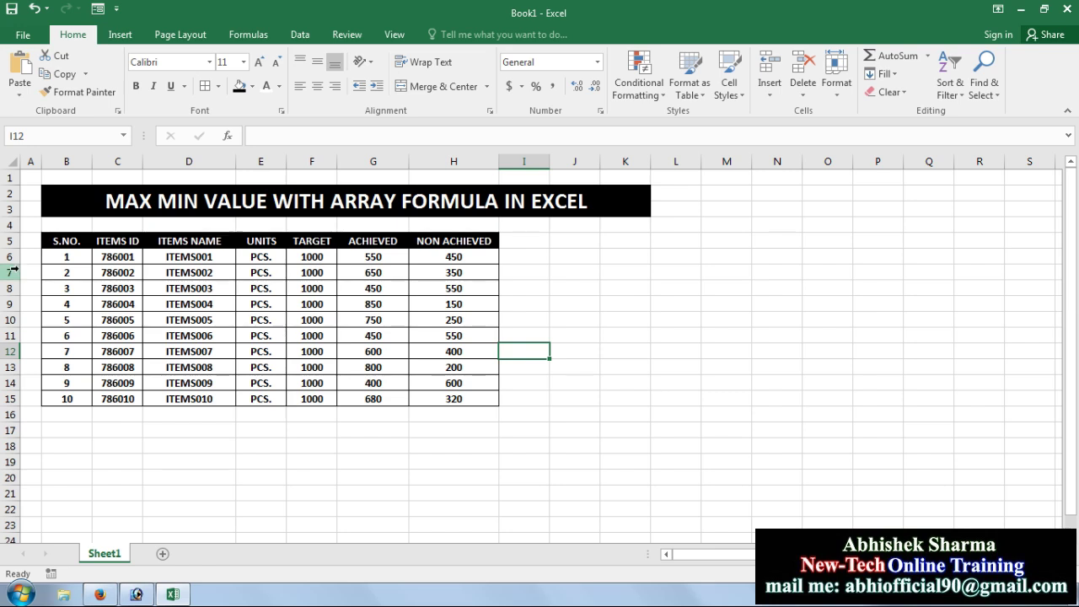
Step: Review the TARGET, ACHIEVED and NON ACHIEVED columns of the items table and compare their values
{"action": "left_click", "coordinate": [178, 268]}
{"action": "left_click_drag", "start_coordinate": [312, 256], "coordinate": [325, 395]}
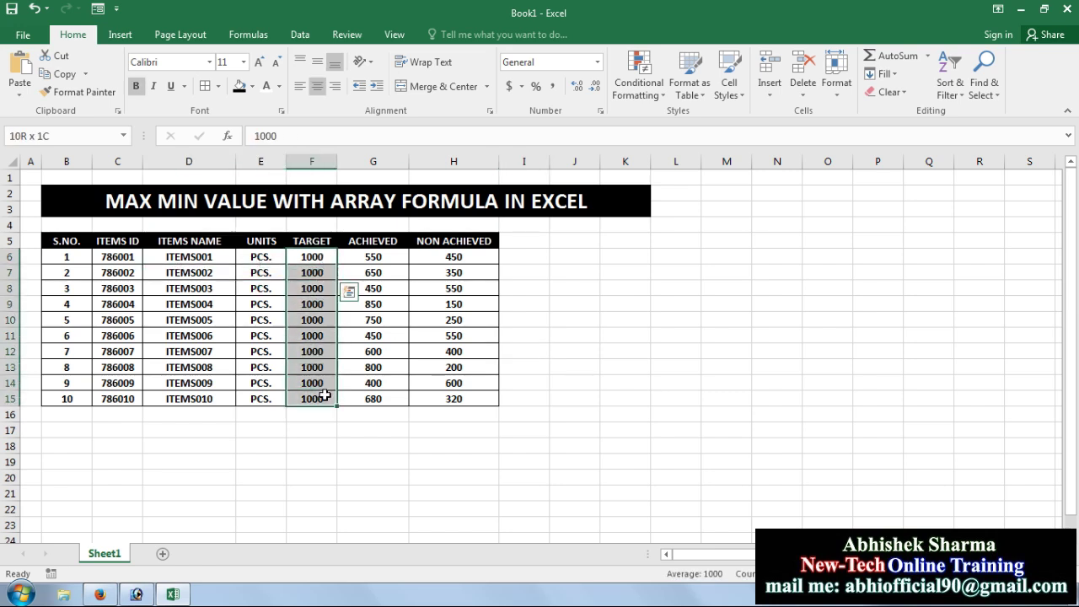
{"action": "left_click", "coordinate": [373, 258]}
{"action": "left_click_drag", "start_coordinate": [373, 258], "coordinate": [374, 384]}
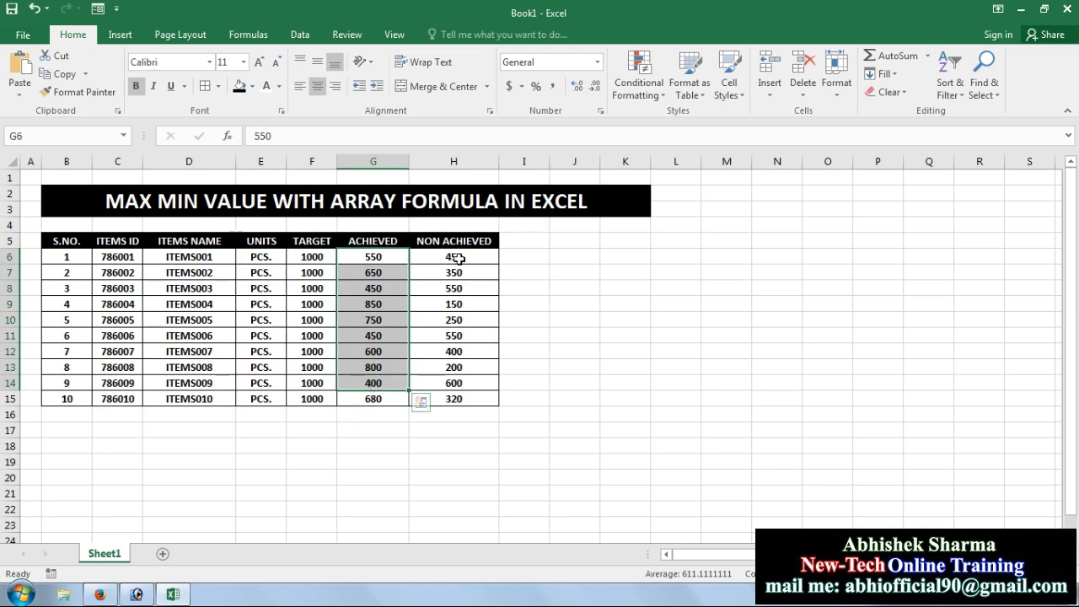
{"action": "left_click_drag", "start_coordinate": [460, 258], "coordinate": [452, 398]}
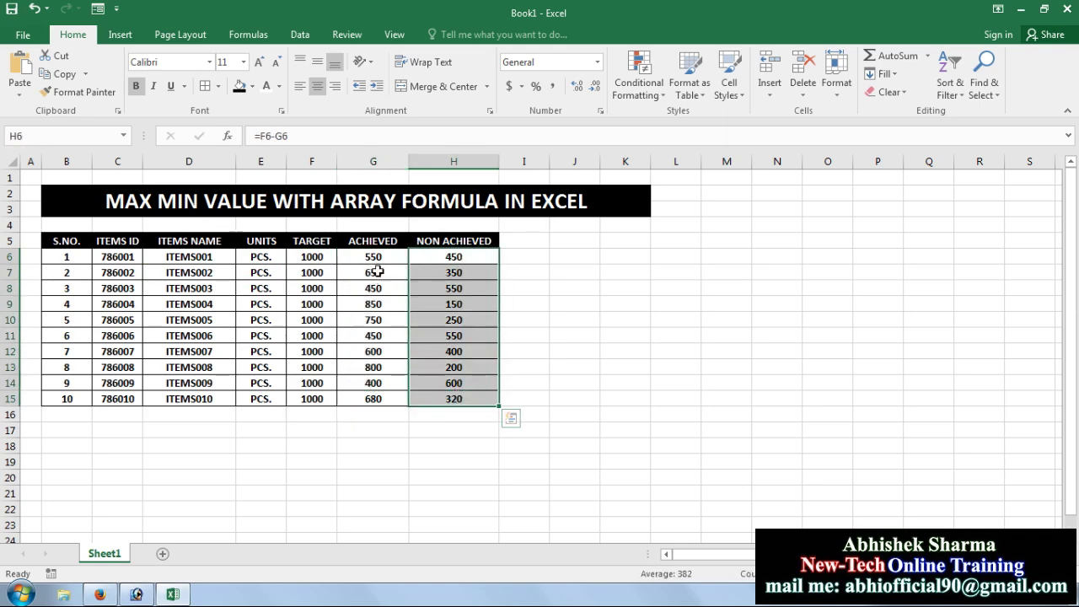
{"action": "left_click_drag", "start_coordinate": [311, 258], "coordinate": [313, 396]}
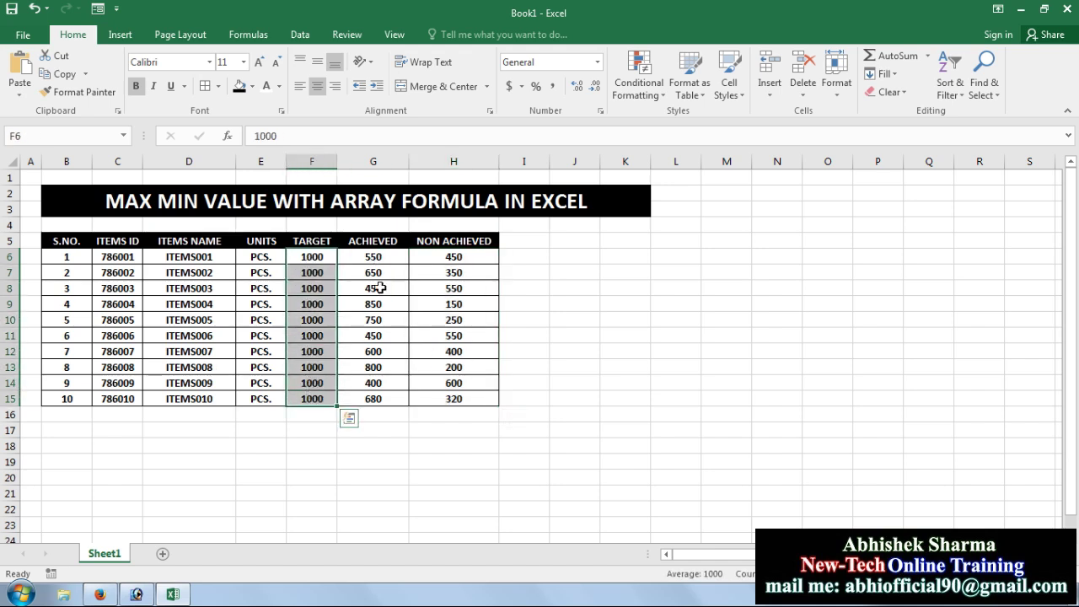
{"action": "left_click_drag", "start_coordinate": [380, 254], "coordinate": [377, 399]}
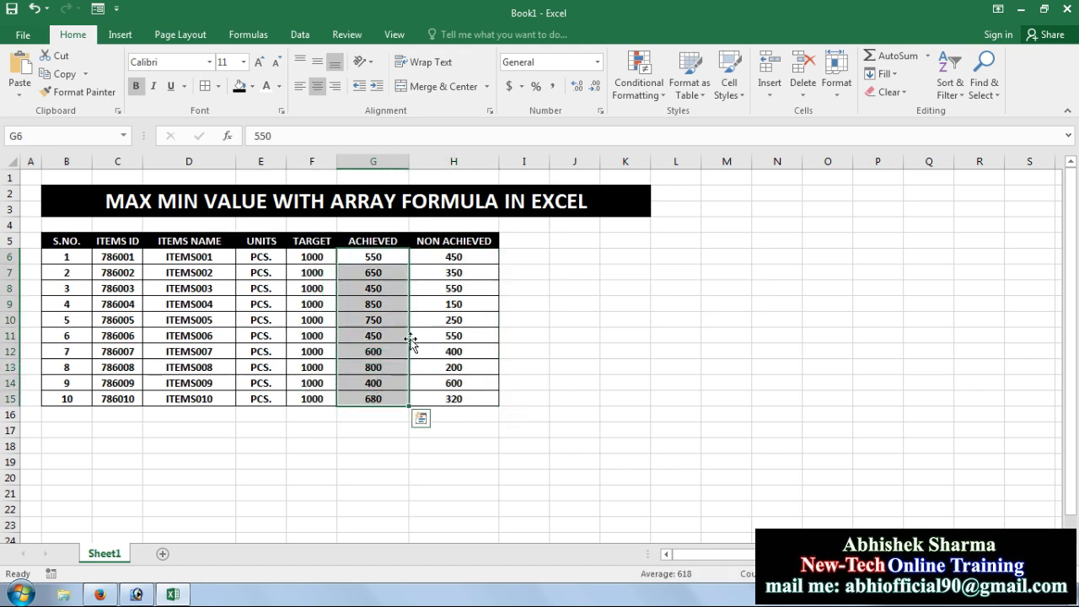
{"action": "left_click_drag", "start_coordinate": [333, 254], "coordinate": [312, 398]}
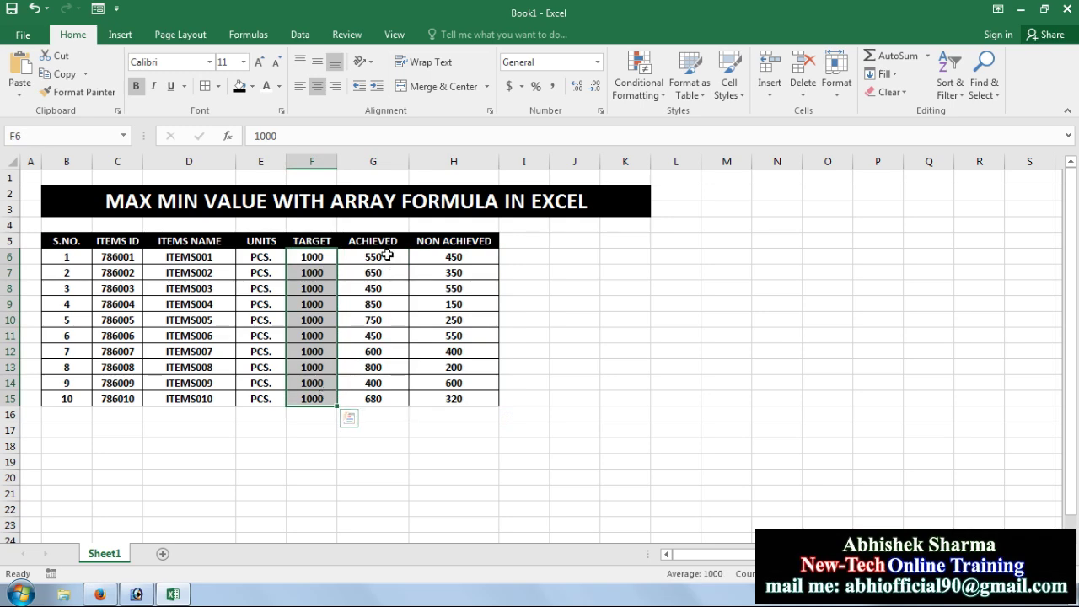
{"action": "left_click_drag", "start_coordinate": [386, 253], "coordinate": [382, 385]}
{"action": "left_click_drag", "start_coordinate": [458, 257], "coordinate": [456, 398]}
{"action": "left_click", "coordinate": [592, 318]}
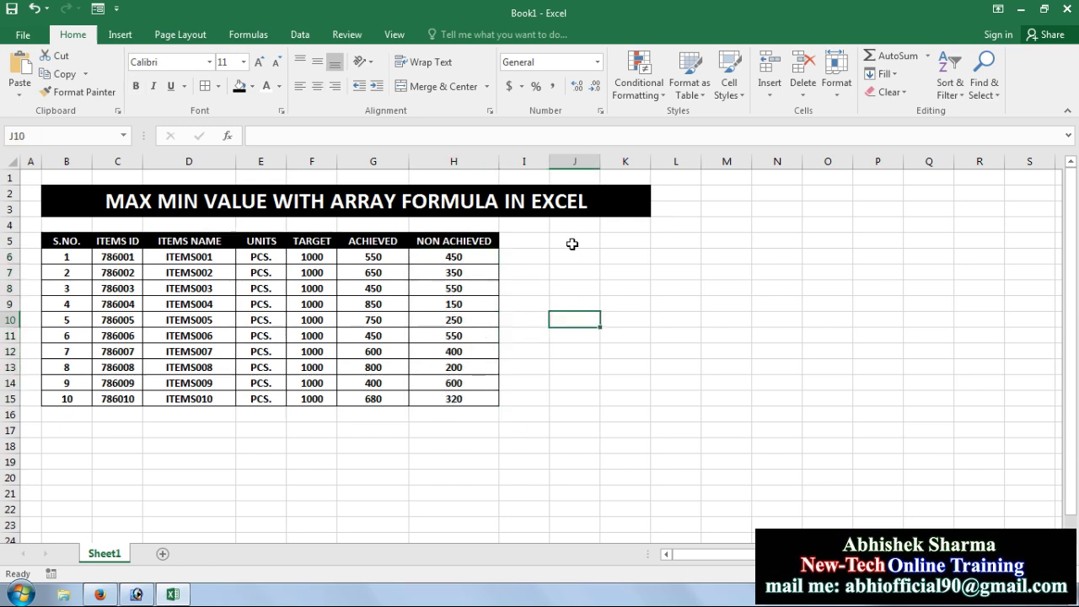
Step: Merge and center cells J5:K5 and enter the heading SALES DIFFERENCE
{"action": "left_click_drag", "start_coordinate": [571, 242], "coordinate": [613, 244]}
{"action": "left_click", "coordinate": [442, 91]}
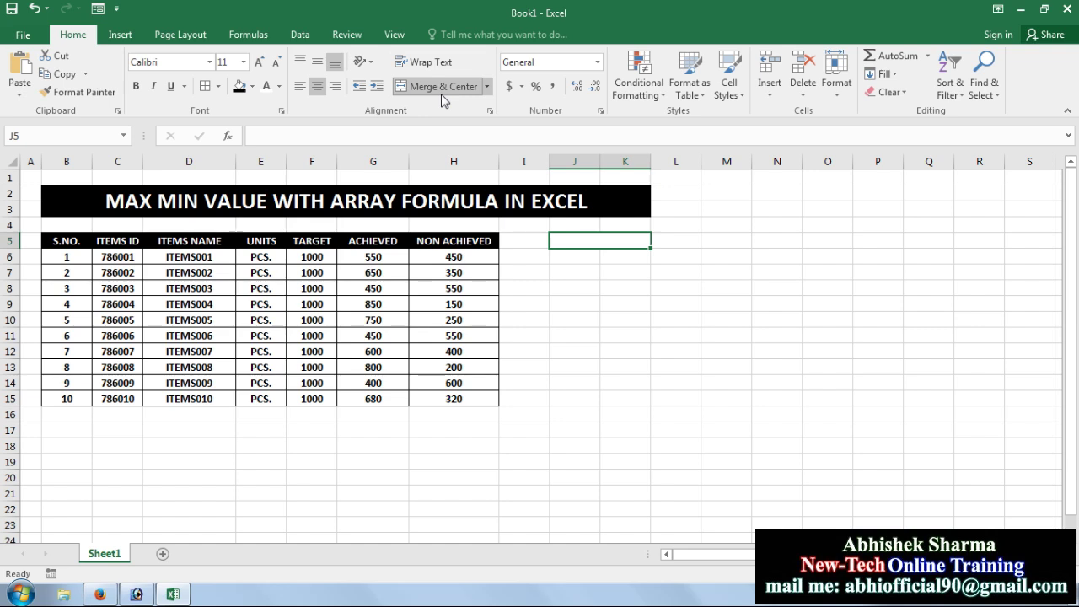
{"action": "type", "text": "SALES"}
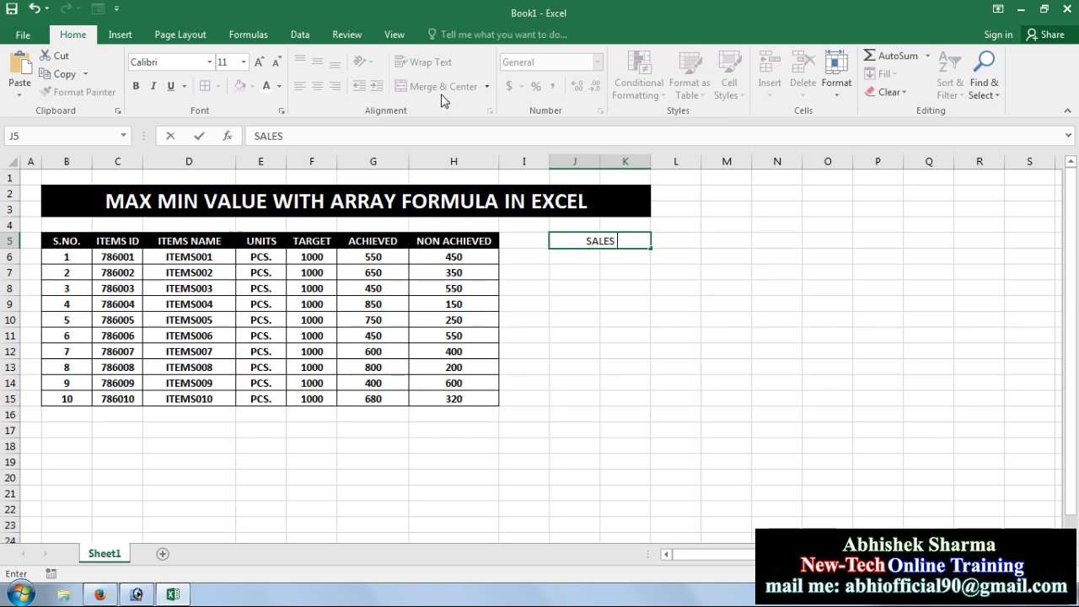
{"action": "type", "text": " DIFF"}
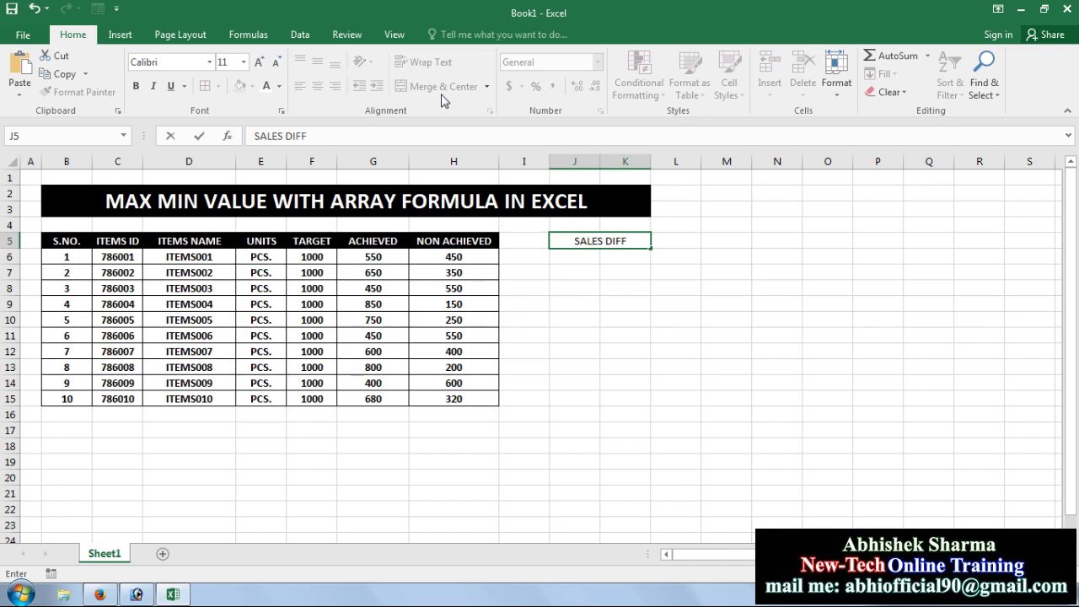
{"action": "type", "text": "E"}
{"action": "type", "text": "RENCE"}
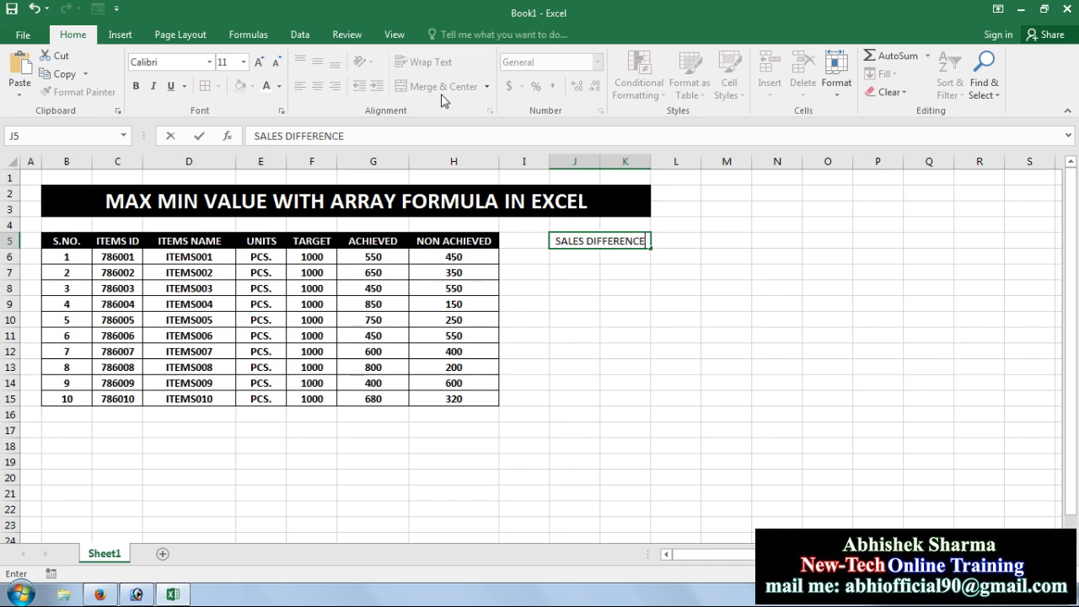
{"action": "key", "text": "Return"}
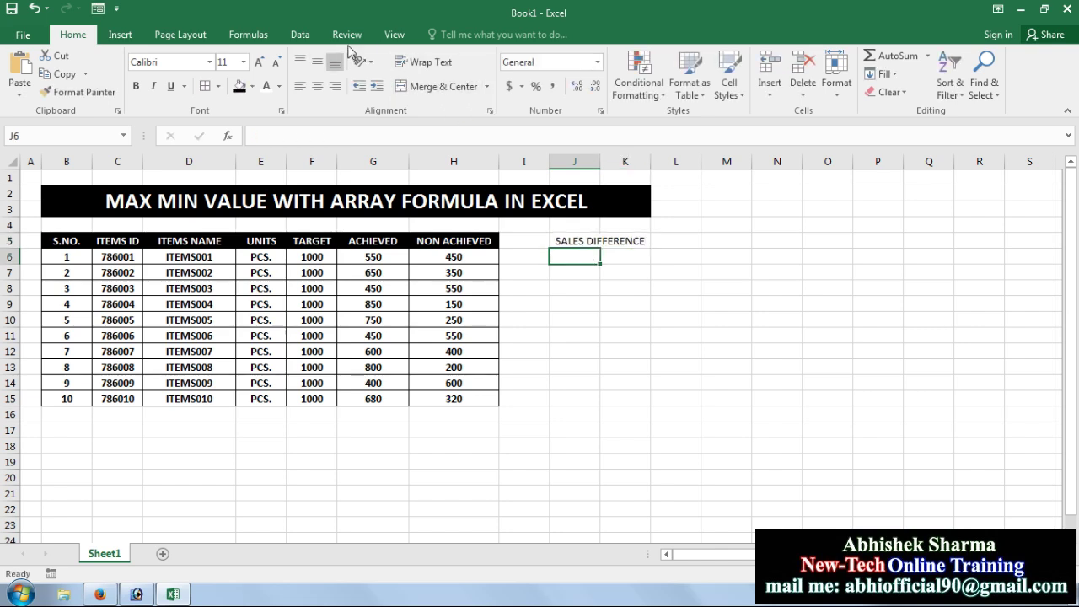
Step: Format the SALES DIFFERENCE heading with a black fill and bold white text
{"action": "left_click", "coordinate": [613, 246]}
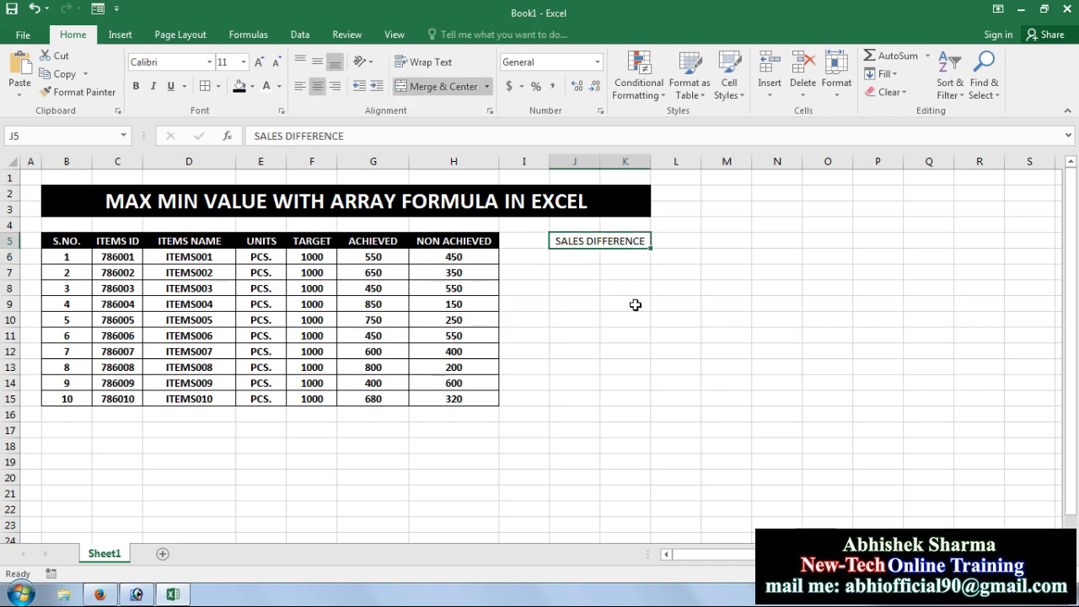
{"action": "left_click", "coordinate": [241, 86]}
{"action": "left_click", "coordinate": [266, 86]}
{"action": "left_click", "coordinate": [136, 86]}
{"action": "left_click", "coordinate": [591, 321]}
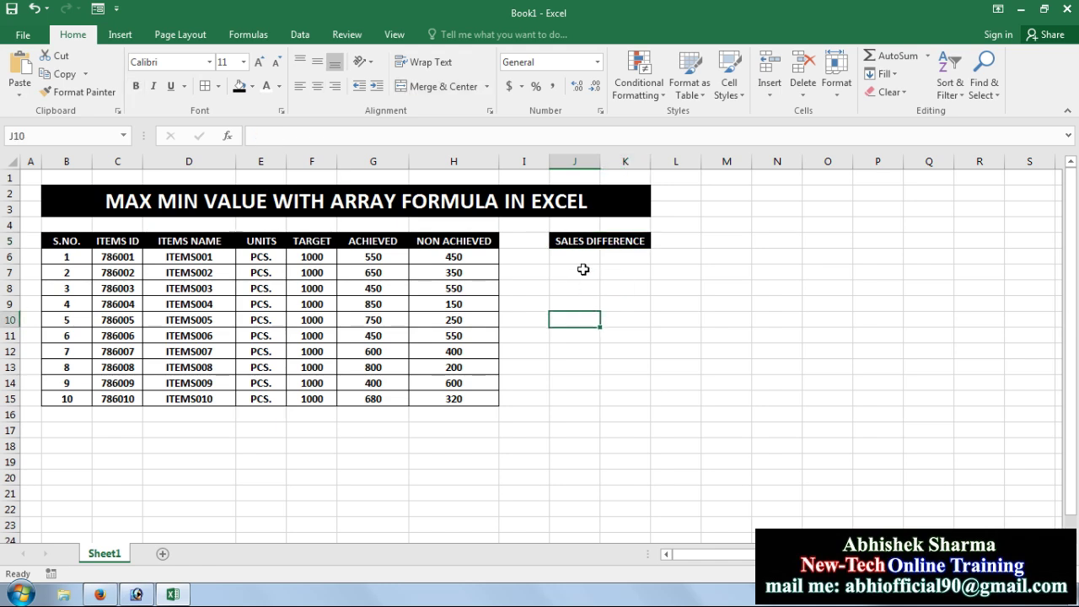
Step: Narrow column I and enter the labels MAXIMUM SALES in J6 and MINIMUM SALES in J7
{"action": "left_click", "coordinate": [583, 271]}
{"action": "left_click", "coordinate": [571, 257]}
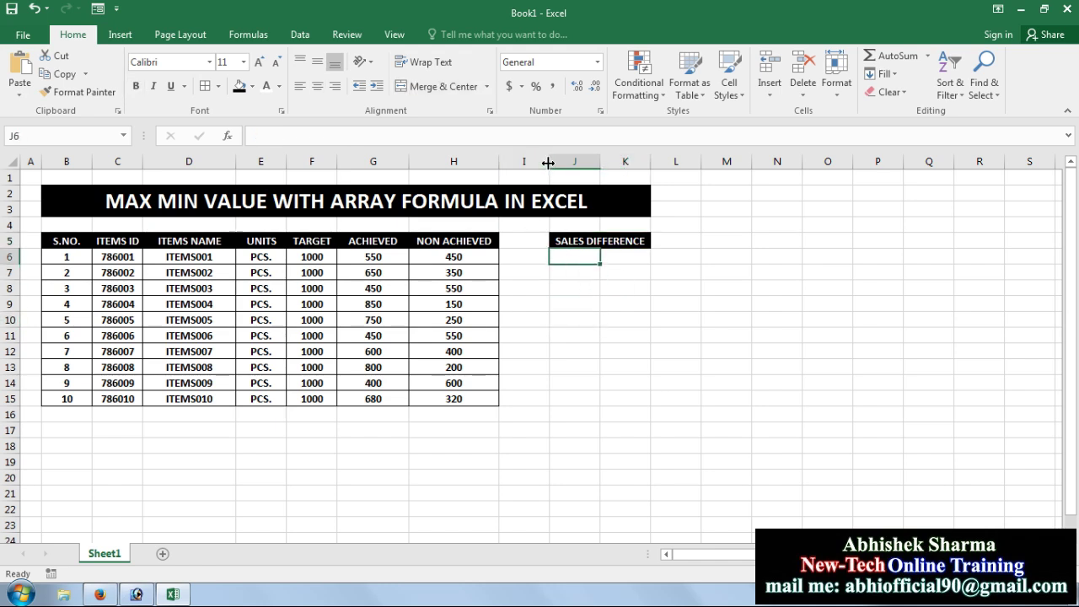
{"action": "left_click_drag", "start_coordinate": [548, 162], "coordinate": [526, 162]}
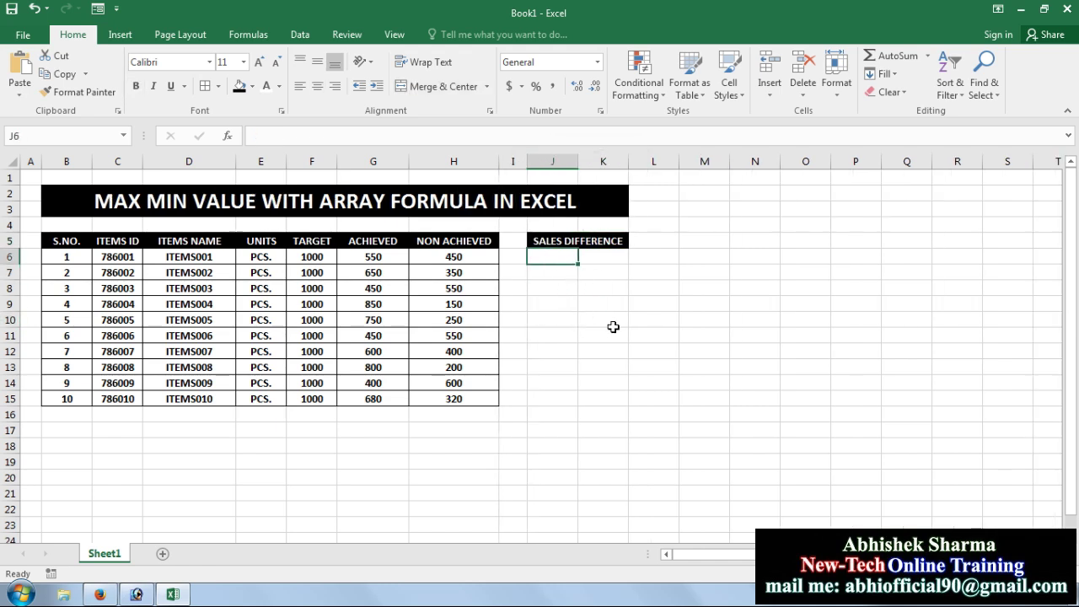
{"action": "type", "text": "MA"}
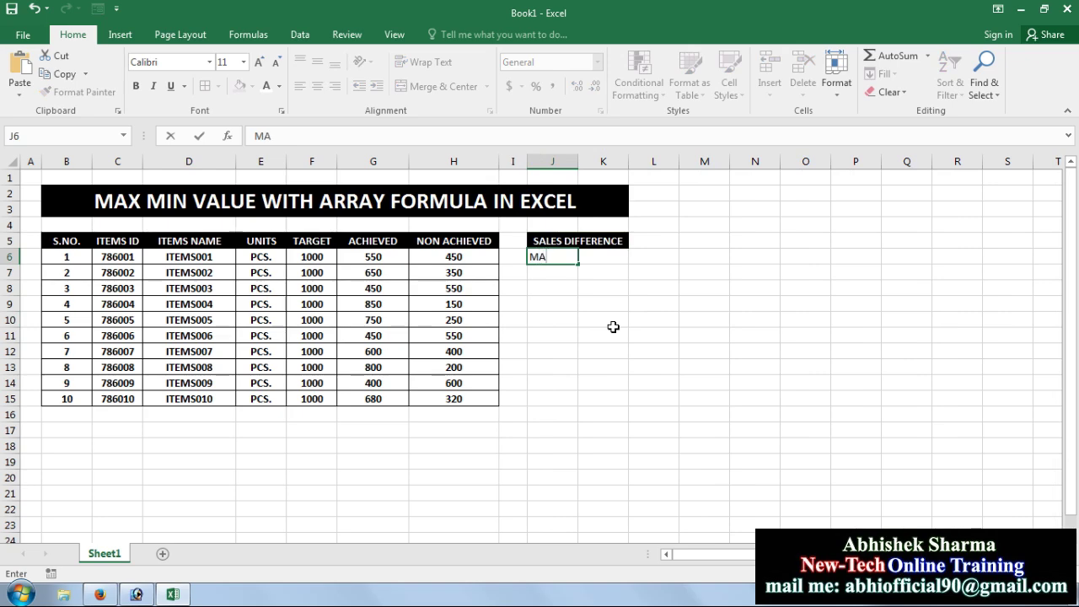
{"action": "type", "text": "XIMUM SA"}
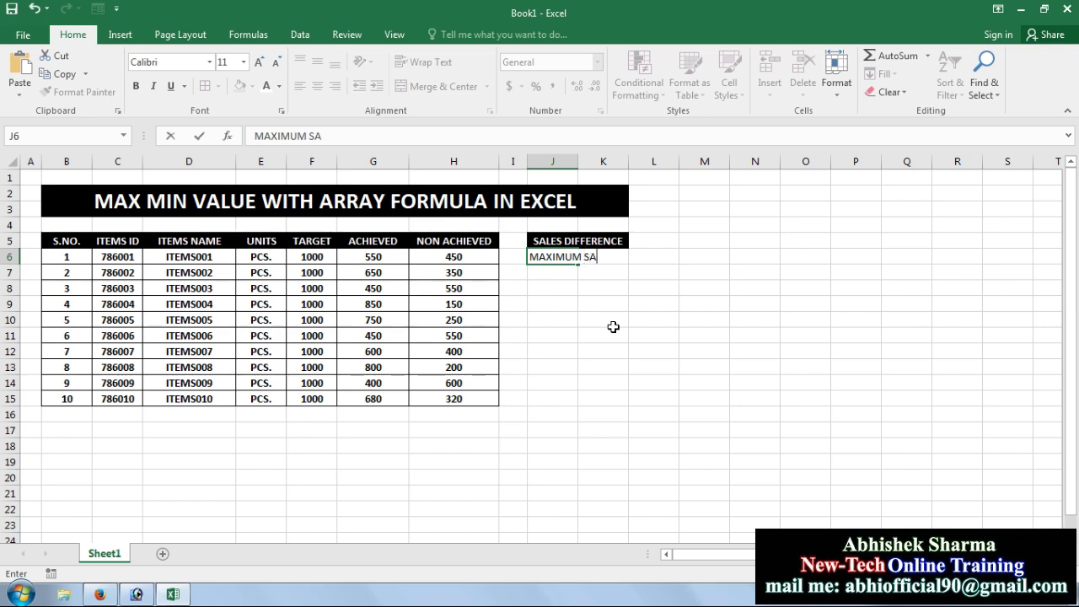
{"action": "type", "text": "LES"}
{"action": "key", "text": "Return"}
{"action": "type", "text": "MINIMUM"}
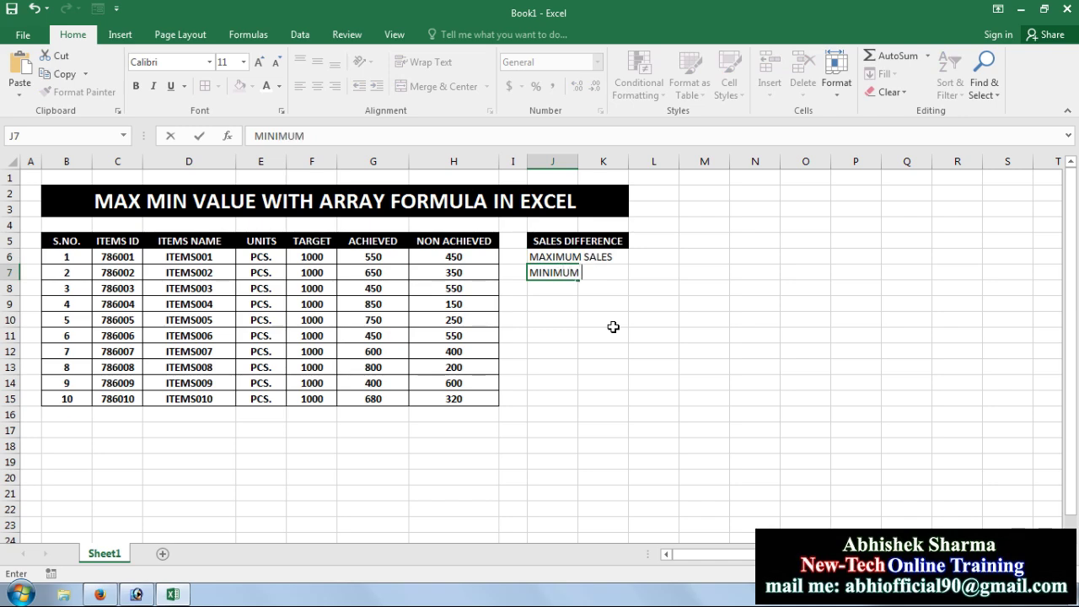
{"action": "key", "text": "Return"}
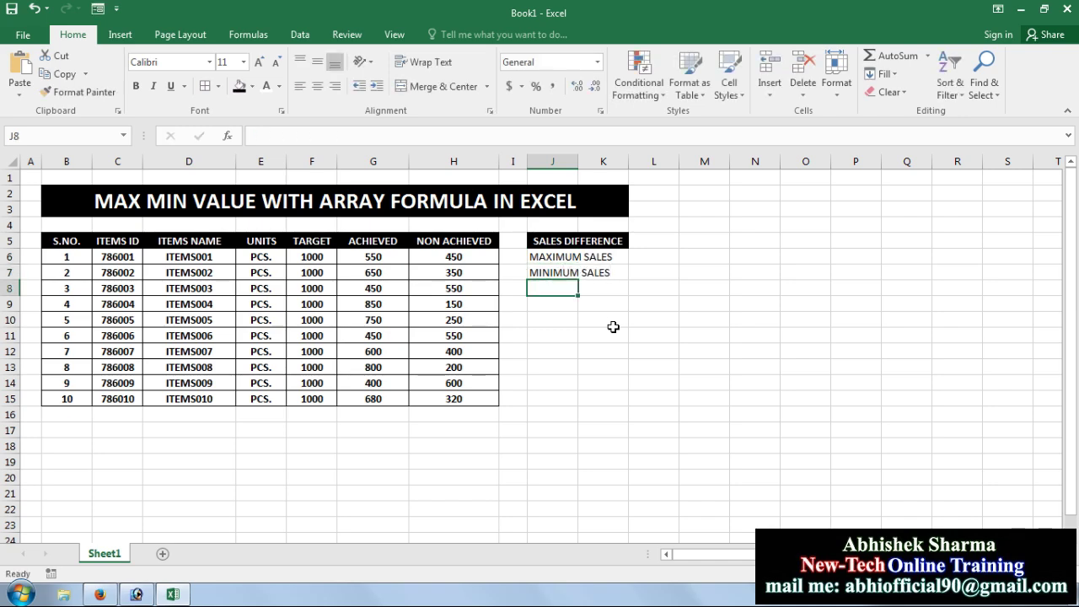
Step: Widen columns J and K so the SALES DIFFERENCE labels fit within column J
{"action": "left_click", "coordinate": [573, 158]}
{"action": "left_click", "coordinate": [585, 158]}
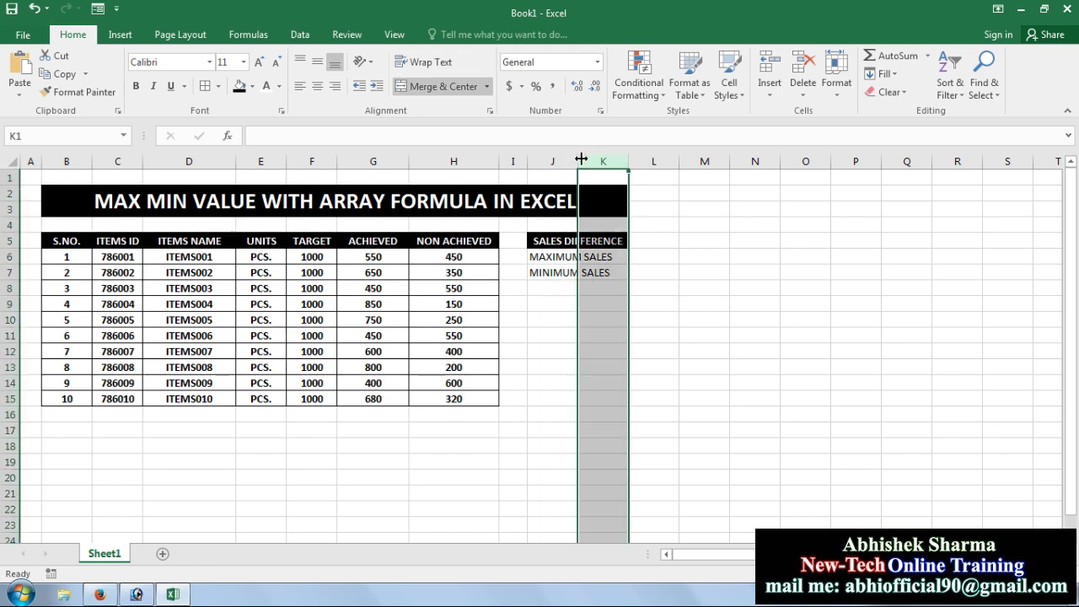
{"action": "left_click_drag", "start_coordinate": [579, 159], "coordinate": [691, 161]}
{"action": "left_click", "coordinate": [629, 286]}
{"action": "left_click", "coordinate": [671, 256]}
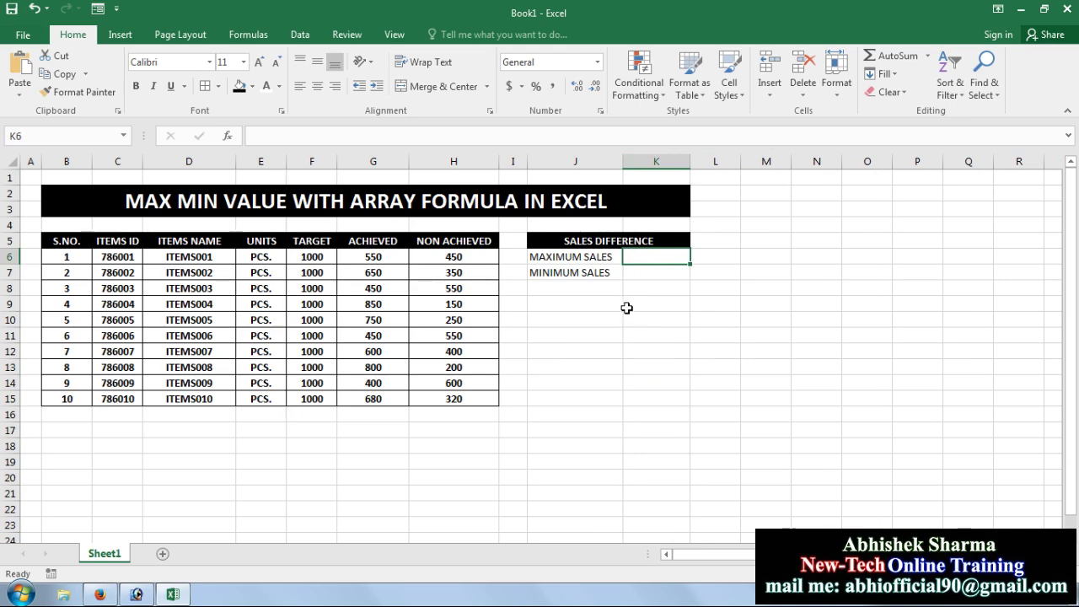
Step: Enter the labels MAXIMUM DIFFERENCE in J8 and MINIMUM DIFFERENCE in J9
{"action": "left_click", "coordinate": [589, 288]}
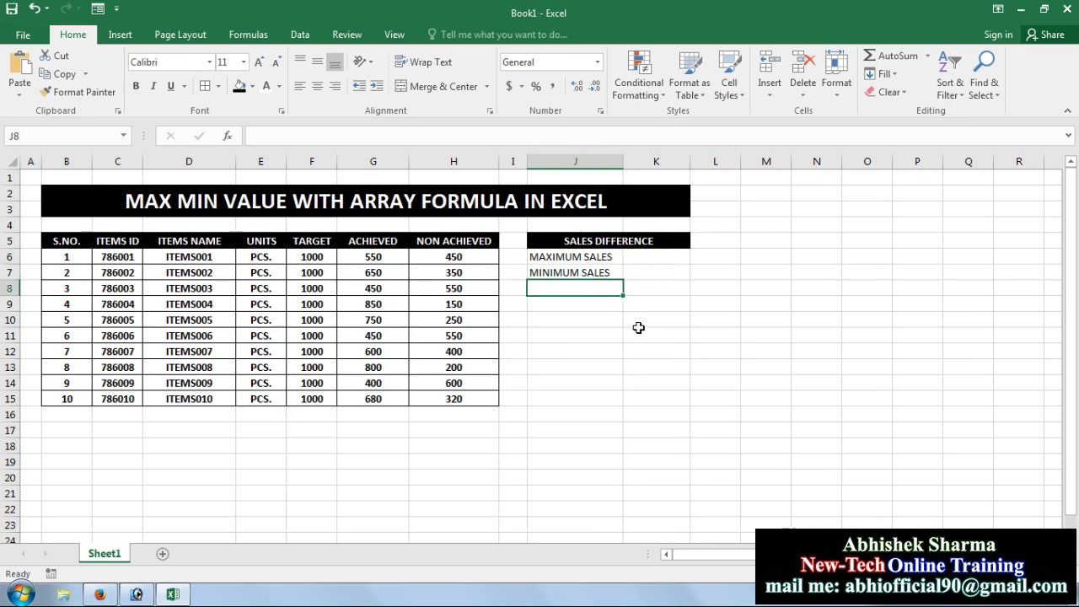
{"action": "type", "text": "MAX"}
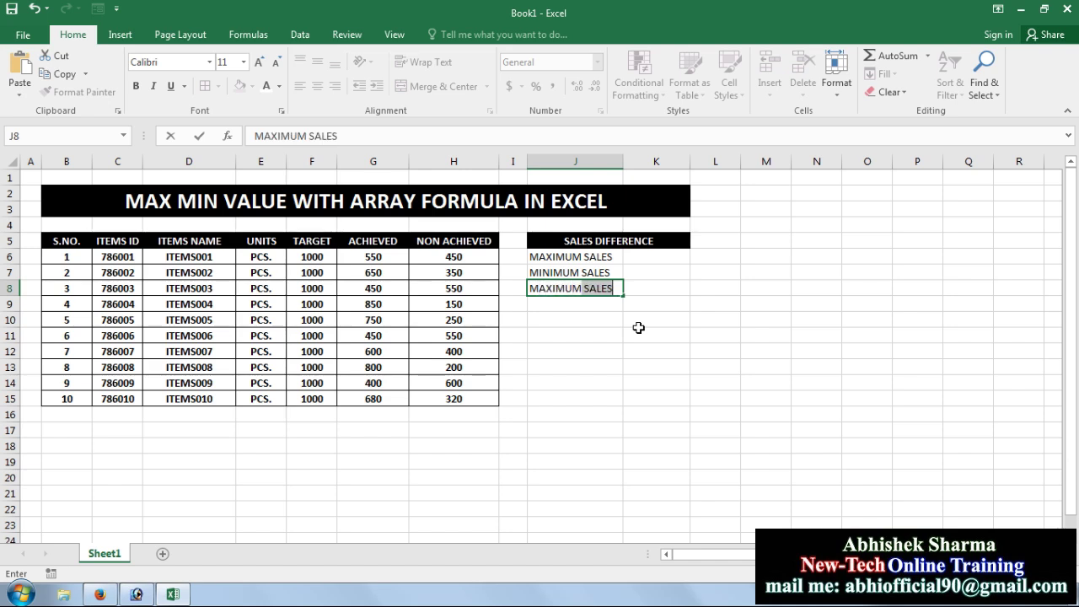
{"action": "type", "text": "IMUM DIFFER"}
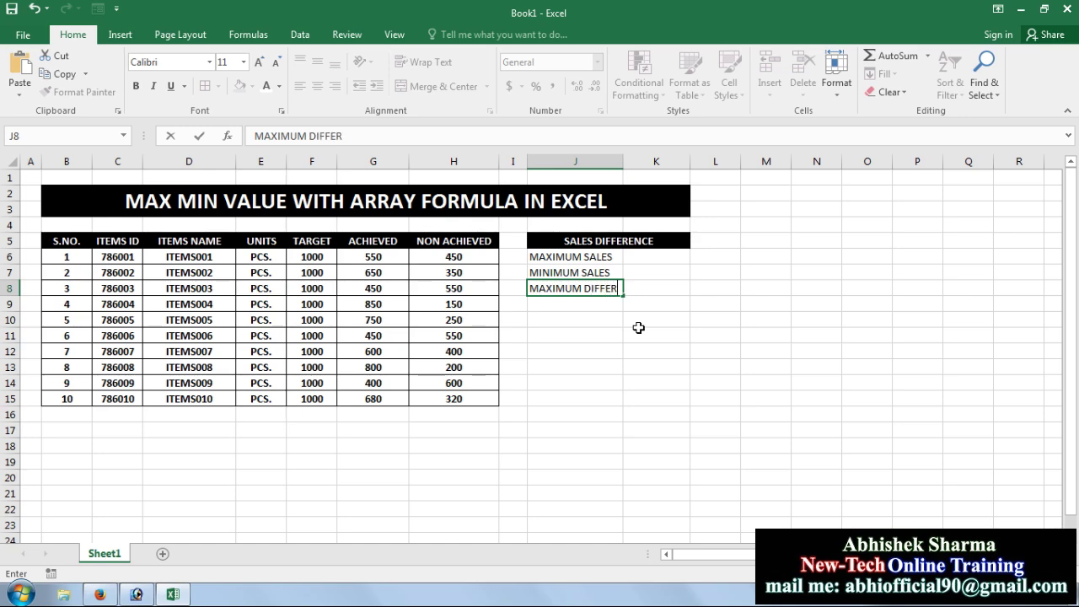
{"action": "type", "text": "ANCE"}
{"action": "key", "text": "Return"}
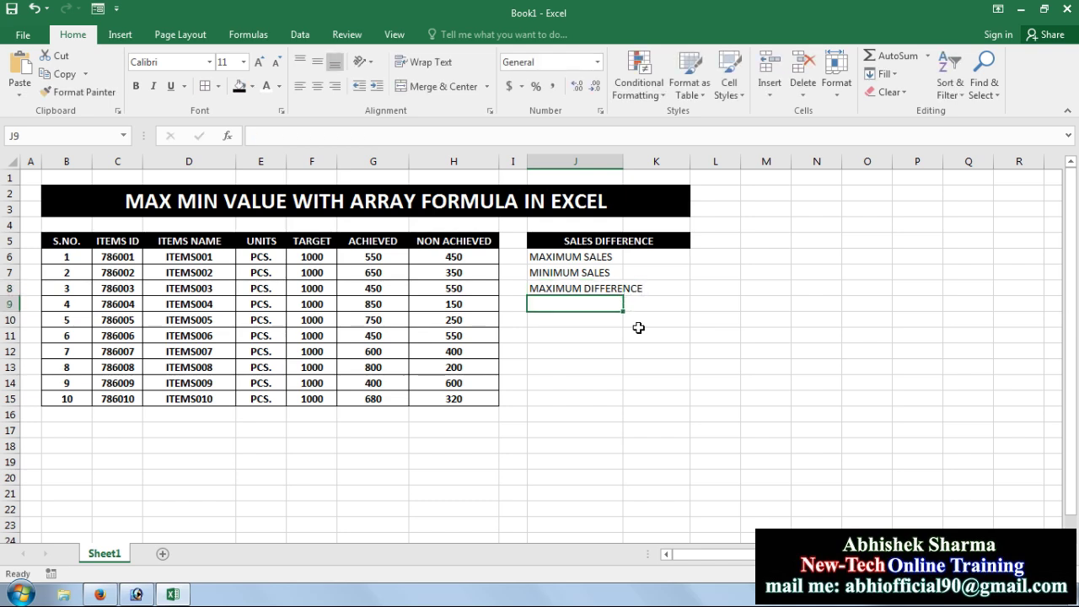
{"action": "key", "text": "Up"}
{"action": "key", "text": "Down"}
{"action": "type", "text": "MIN"}
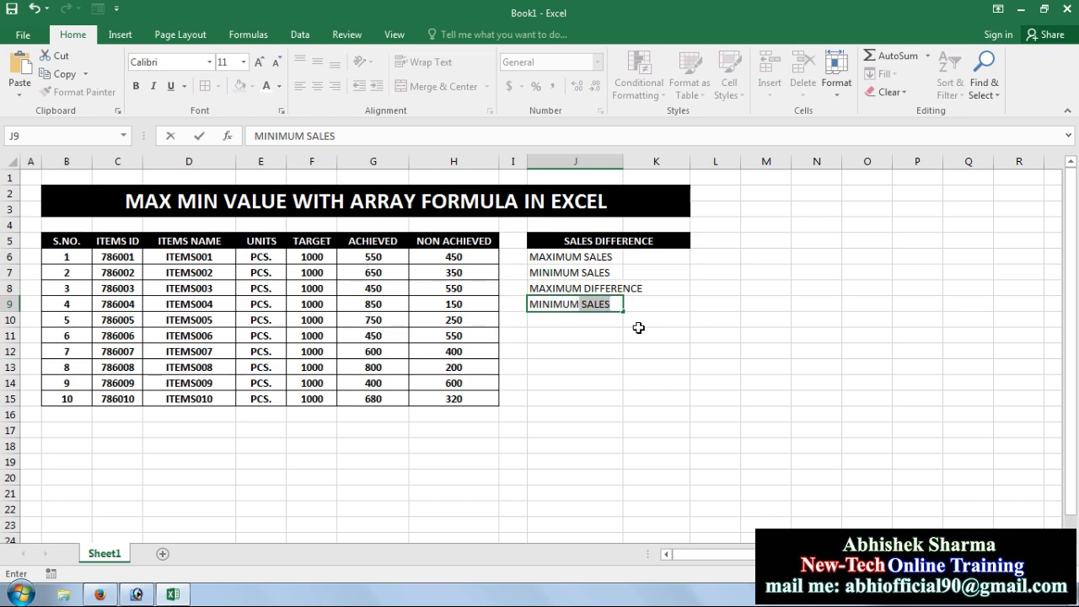
{"action": "type", "text": "IMUM DIFFERENCE"}
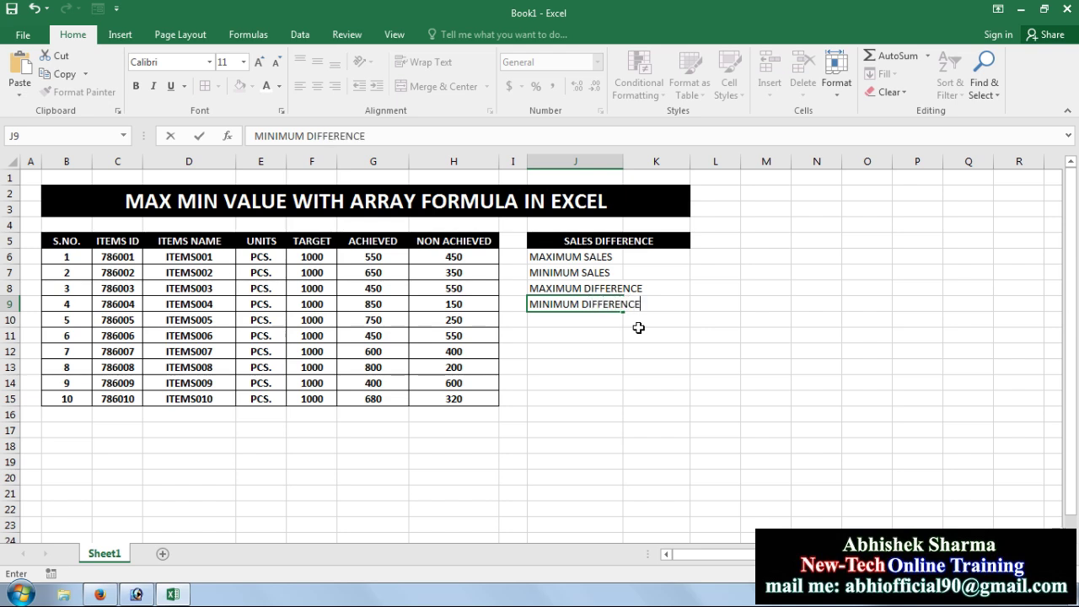
{"action": "key", "text": "Return"}
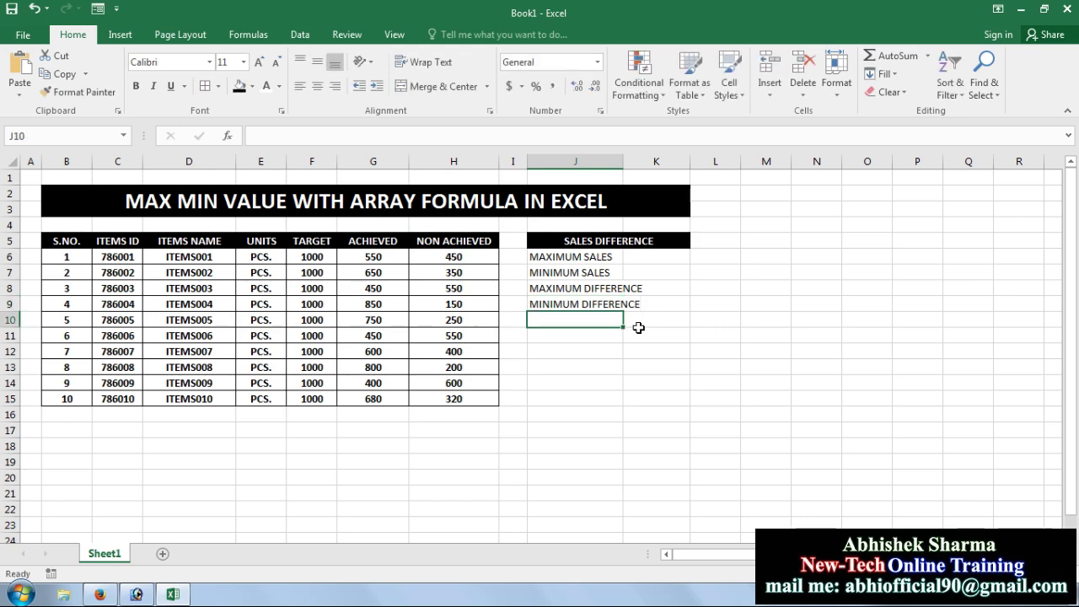
Step: Autofit column J to its labels and apply bold text and all borders to the summary cells J6:K9
{"action": "double_click", "coordinate": [625, 154]}
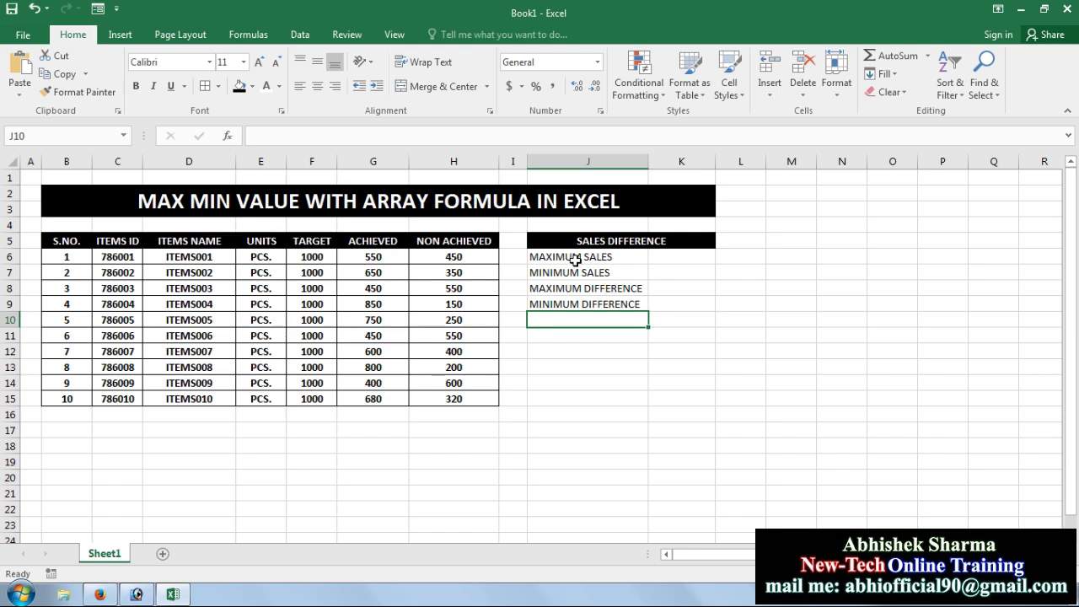
{"action": "left_click_drag", "start_coordinate": [575, 260], "coordinate": [702, 306]}
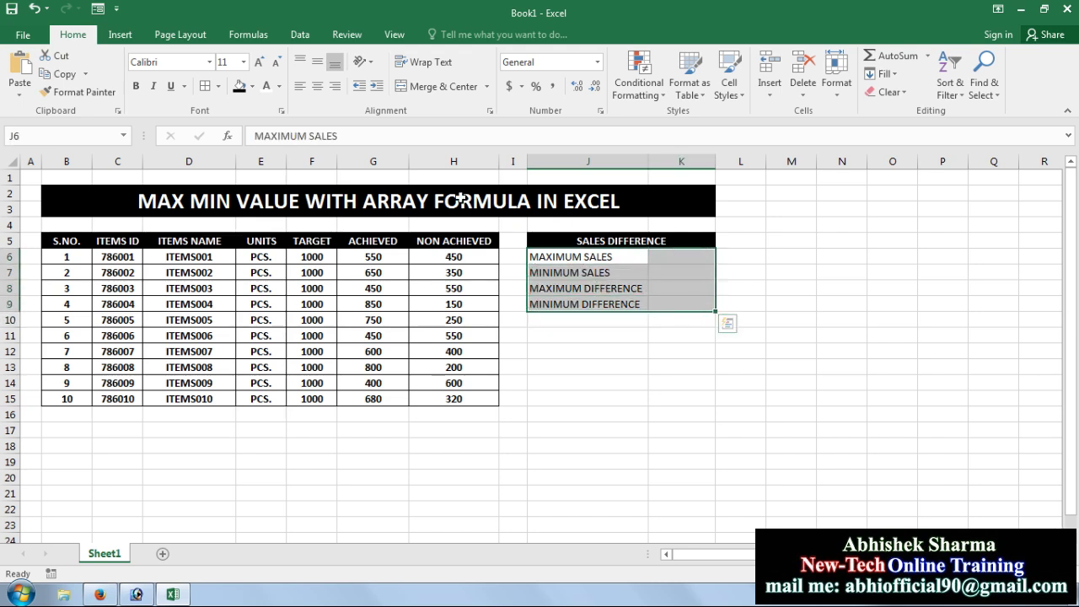
{"action": "left_click", "coordinate": [140, 86]}
{"action": "left_click", "coordinate": [205, 86]}
{"action": "left_click", "coordinate": [587, 335]}
Step: Calculate the maximum sales in K6 with a MAX formula over the ACHIEVED range G6:G15
{"action": "left_click", "coordinate": [682, 257]}
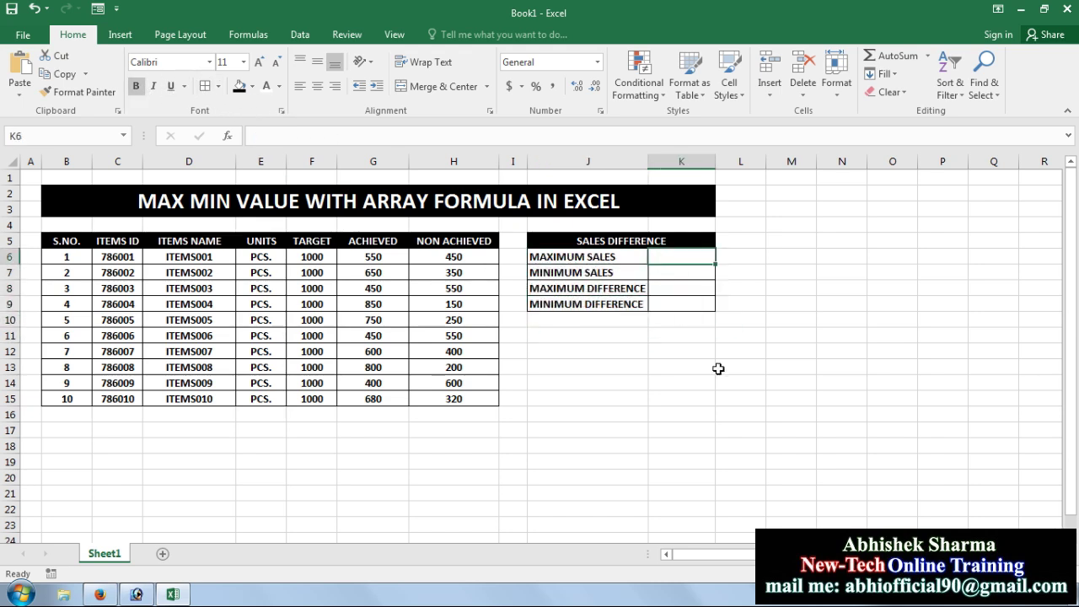
{"action": "type", "text": "=MAX"}
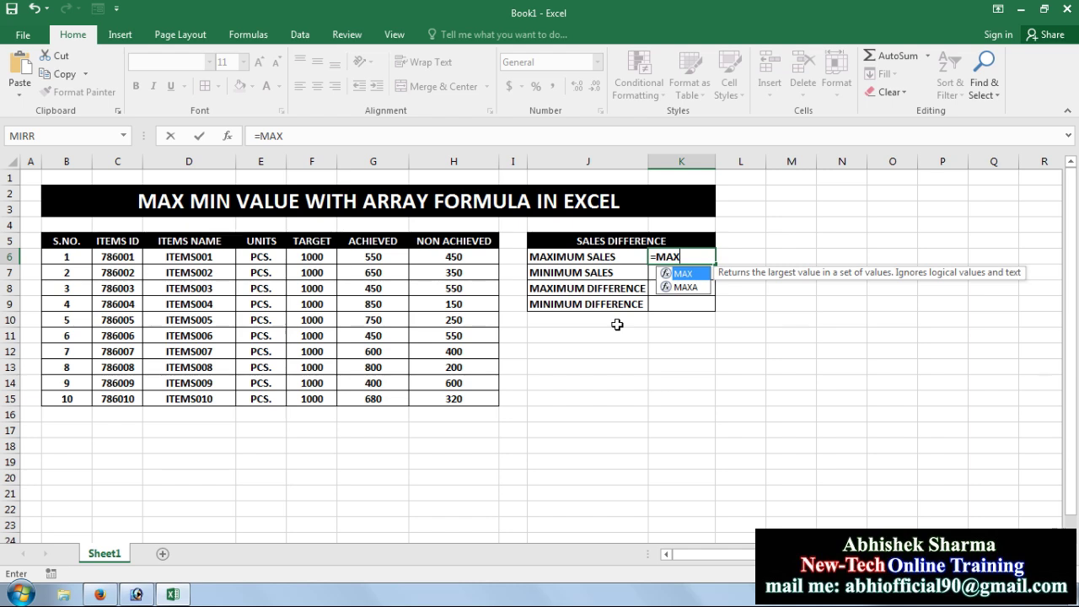
{"action": "type", "text": "("}
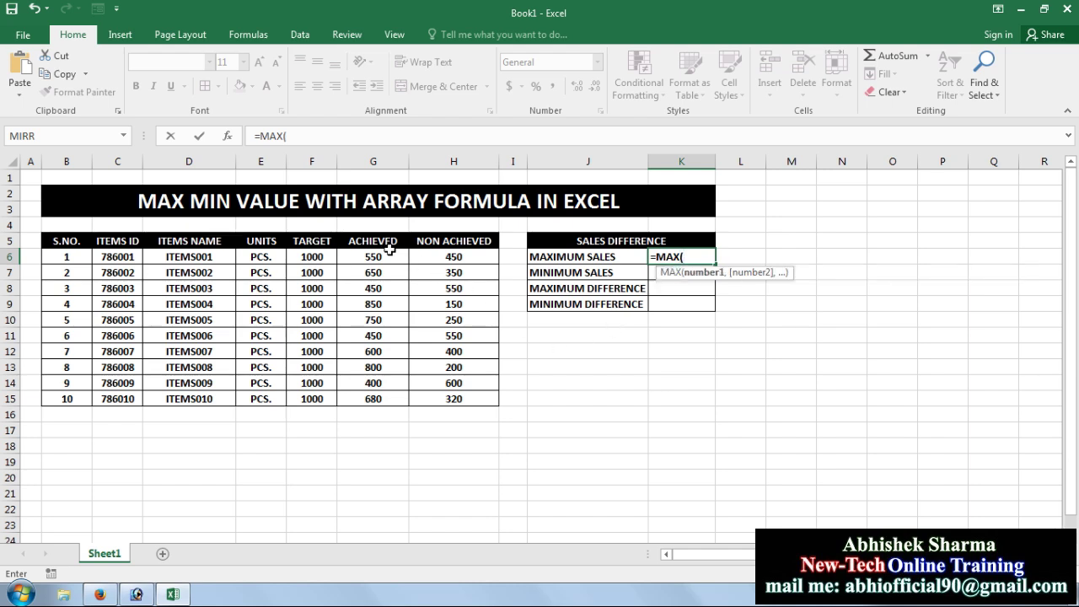
{"action": "left_click_drag", "start_coordinate": [384, 256], "coordinate": [390, 385]}
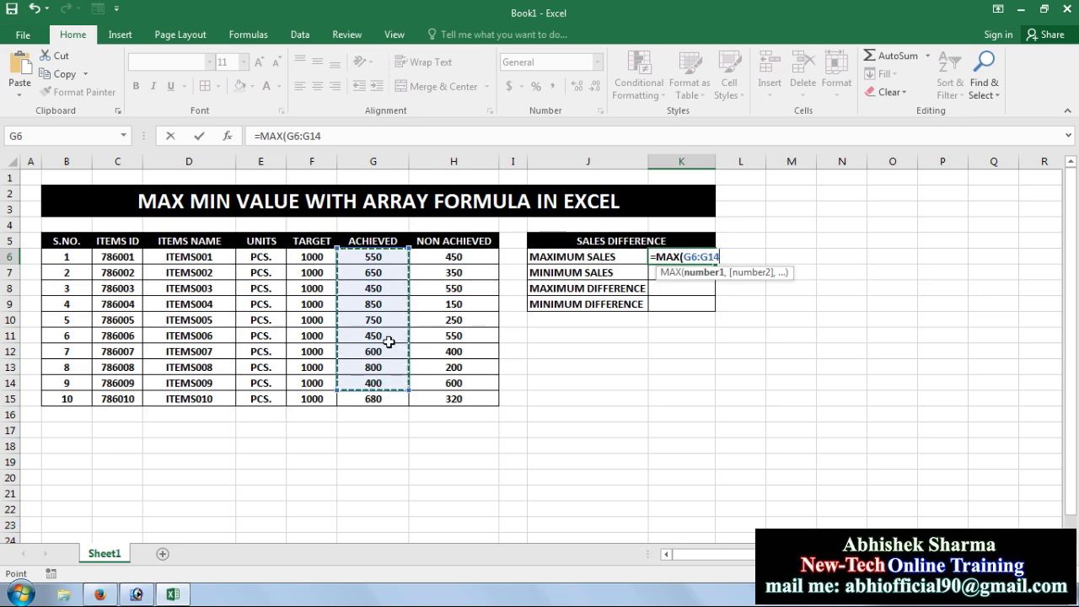
{"action": "left_click", "coordinate": [381, 262]}
{"action": "left_click_drag", "start_coordinate": [381, 265], "coordinate": [376, 403]}
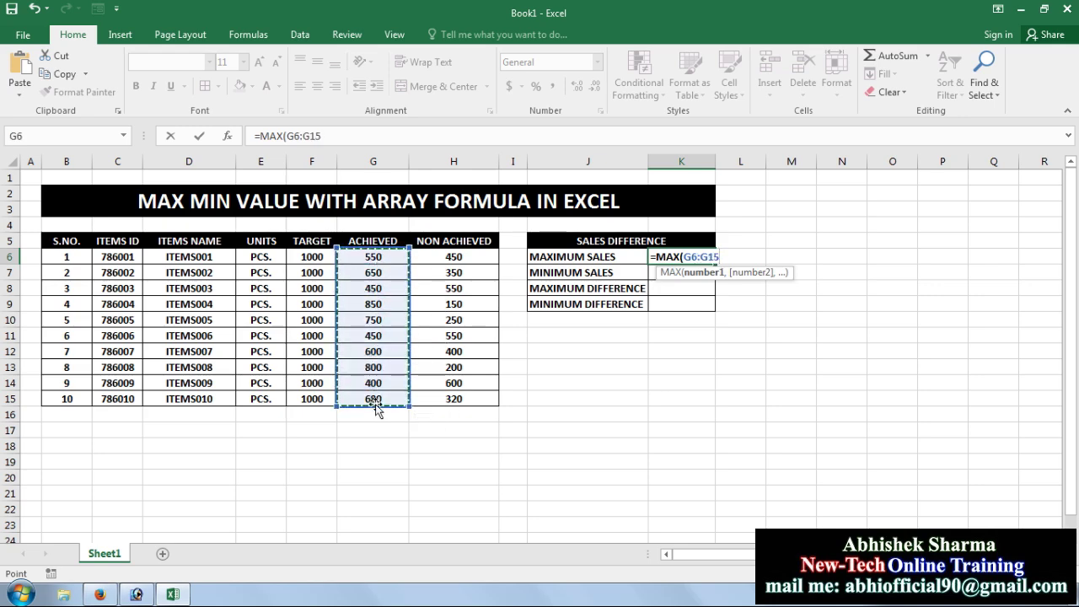
{"action": "key", "text": "Return"}
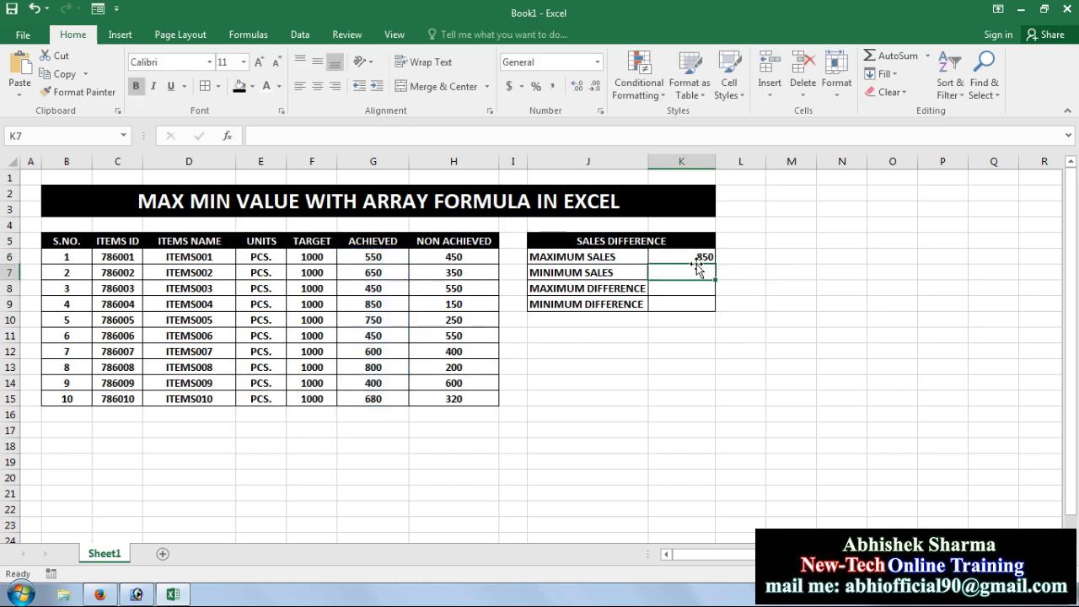
Step: Calculate the minimum sales in K7 with a MIN formula over the ACHIEVED range G6:G15
{"action": "type", "text": "=MIN"}
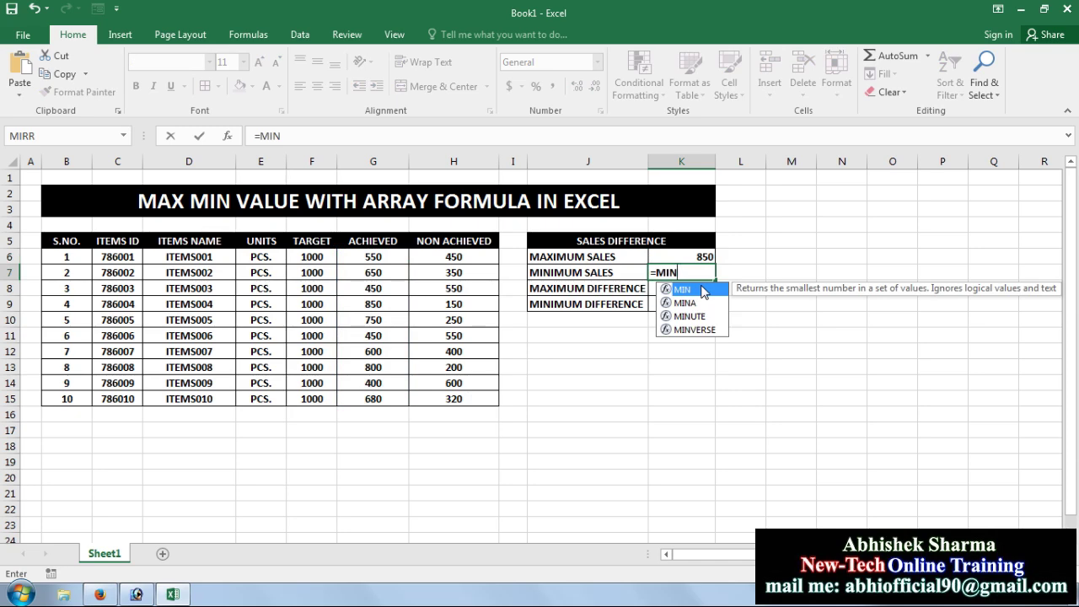
{"action": "double_click", "coordinate": [703, 291]}
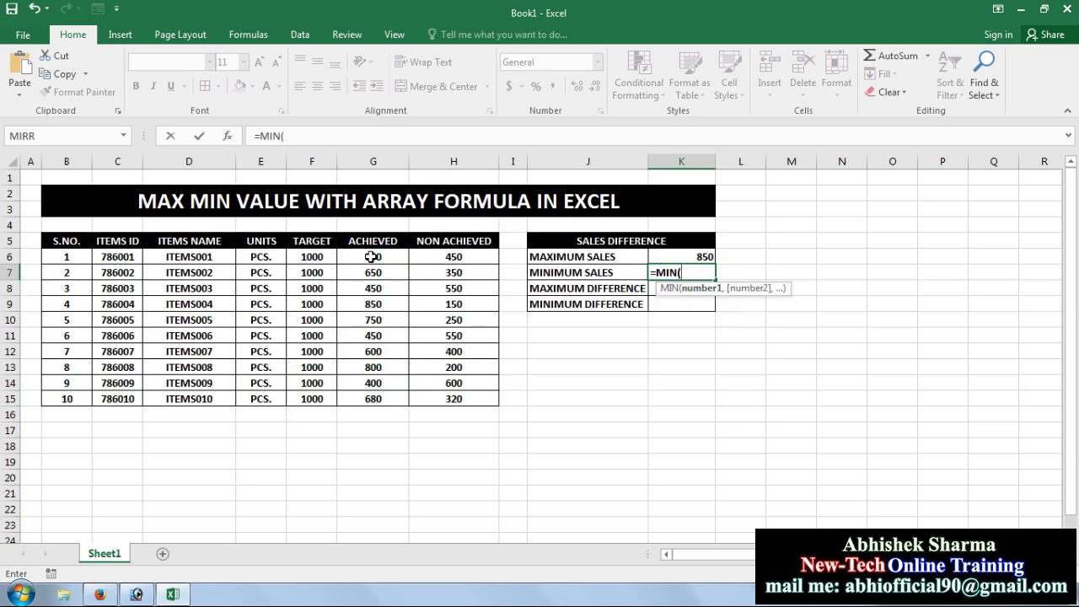
{"action": "left_click_drag", "start_coordinate": [374, 258], "coordinate": [372, 400]}
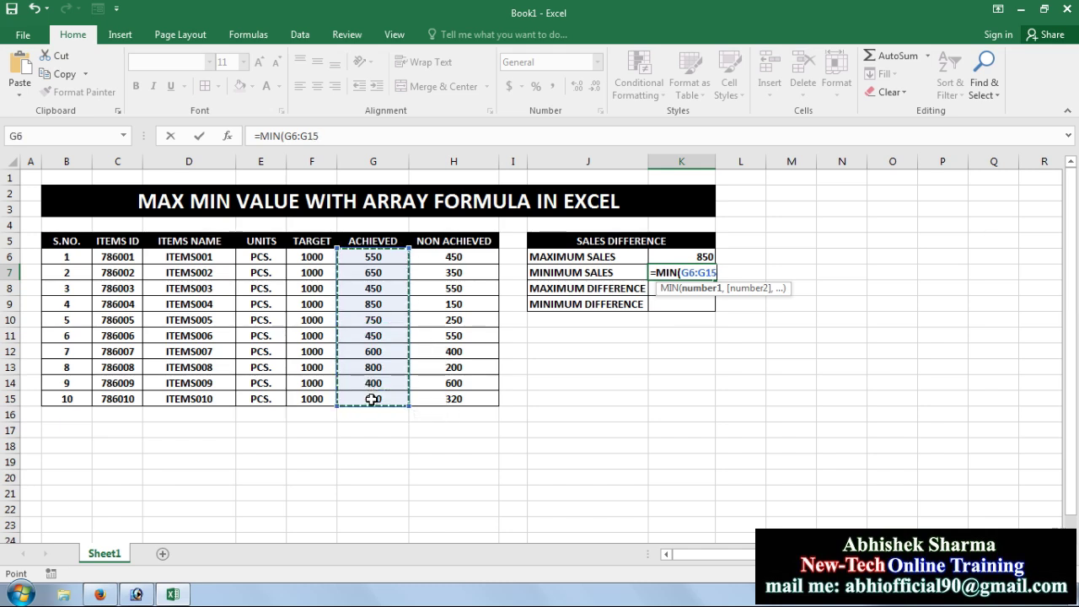
{"action": "key", "text": "Return"}
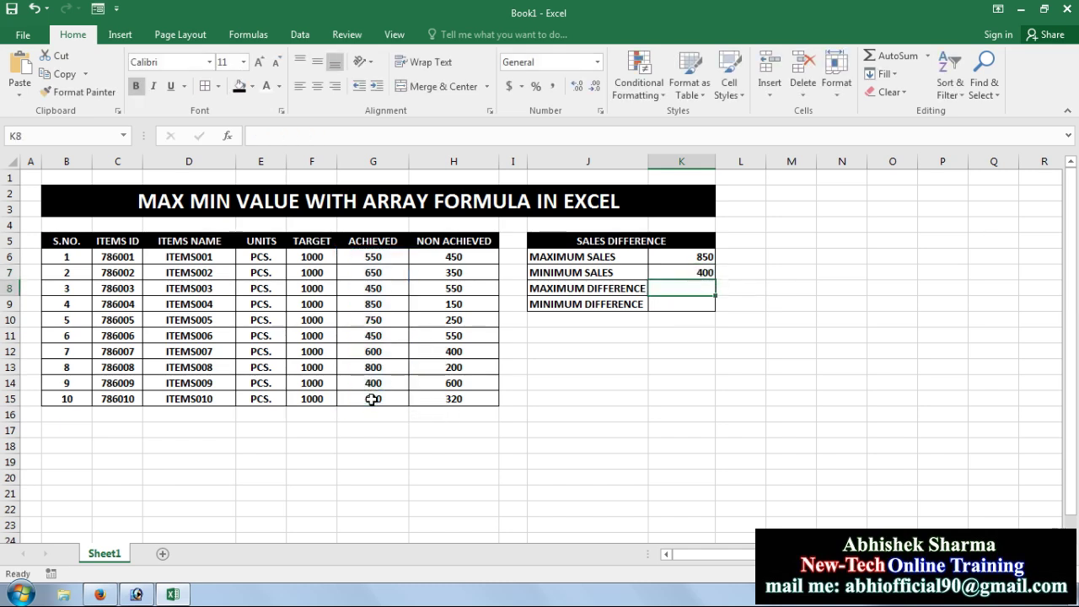
{"action": "left_click", "coordinate": [675, 260]}
{"action": "left_click", "coordinate": [674, 270]}
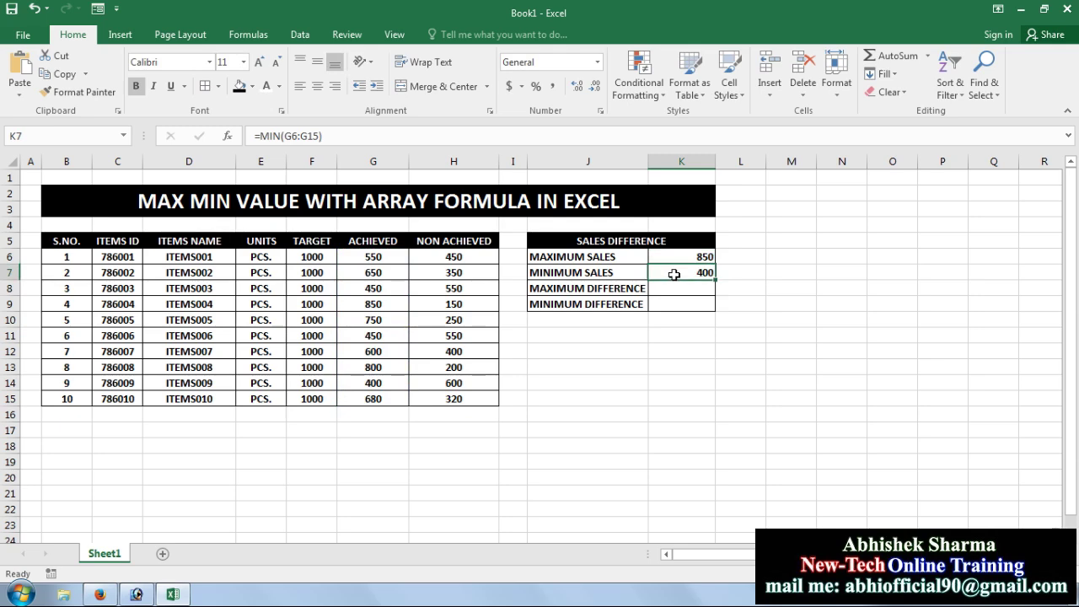
Step: Calculate the maximum difference in K8 with a MAX formula over the NON ACHIEVED range H6:H15
{"action": "left_click", "coordinate": [678, 288]}
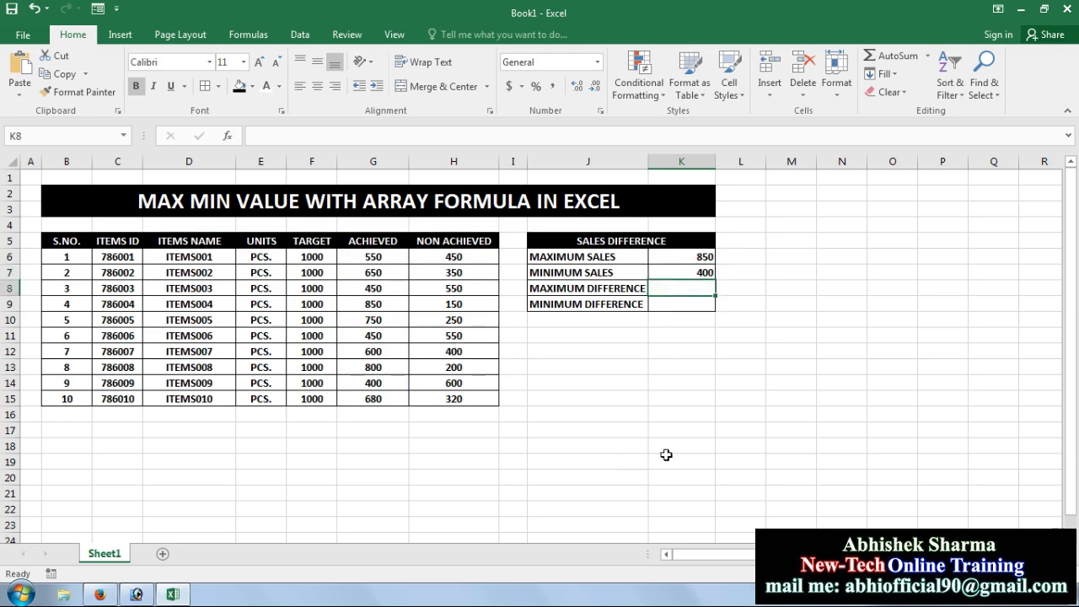
{"action": "type", "text": "=MAX"}
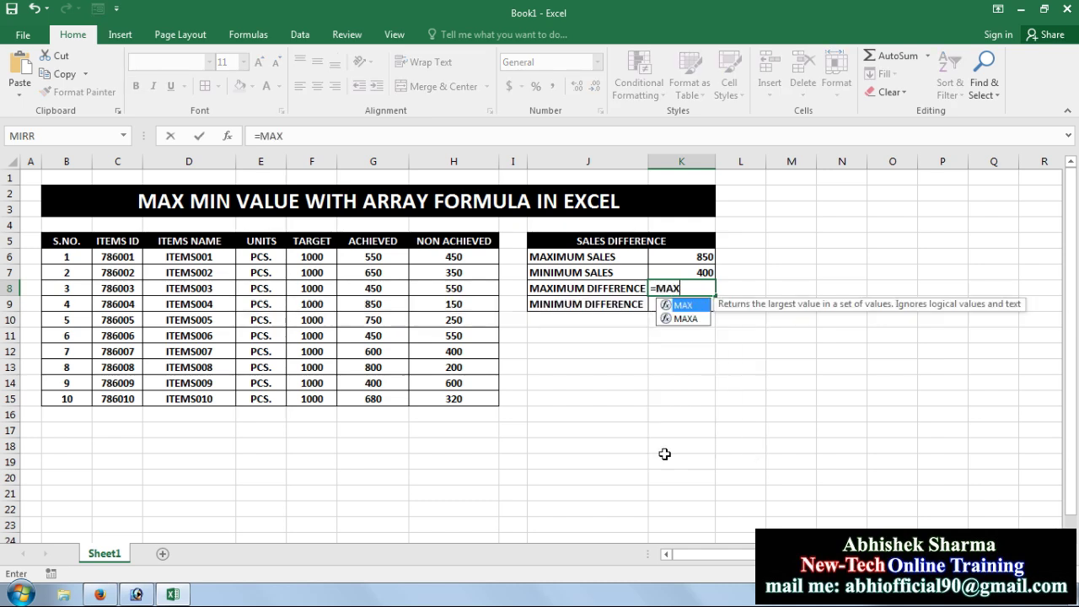
{"action": "type", "text": "("}
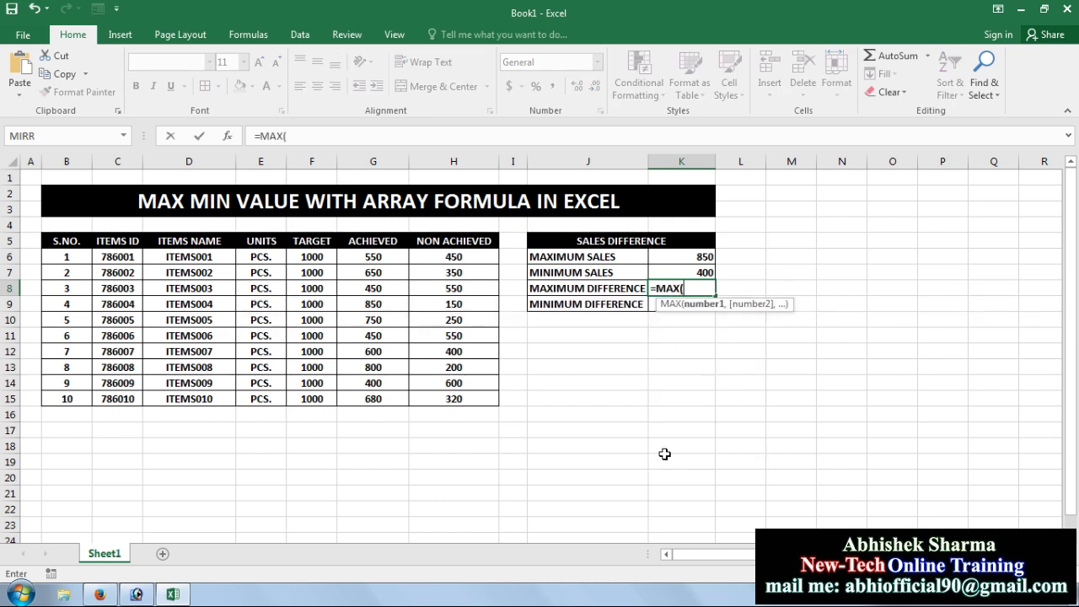
{"action": "left_click", "coordinate": [475, 255]}
{"action": "left_click_drag", "start_coordinate": [474, 256], "coordinate": [477, 388]}
{"action": "key", "text": "Return"}
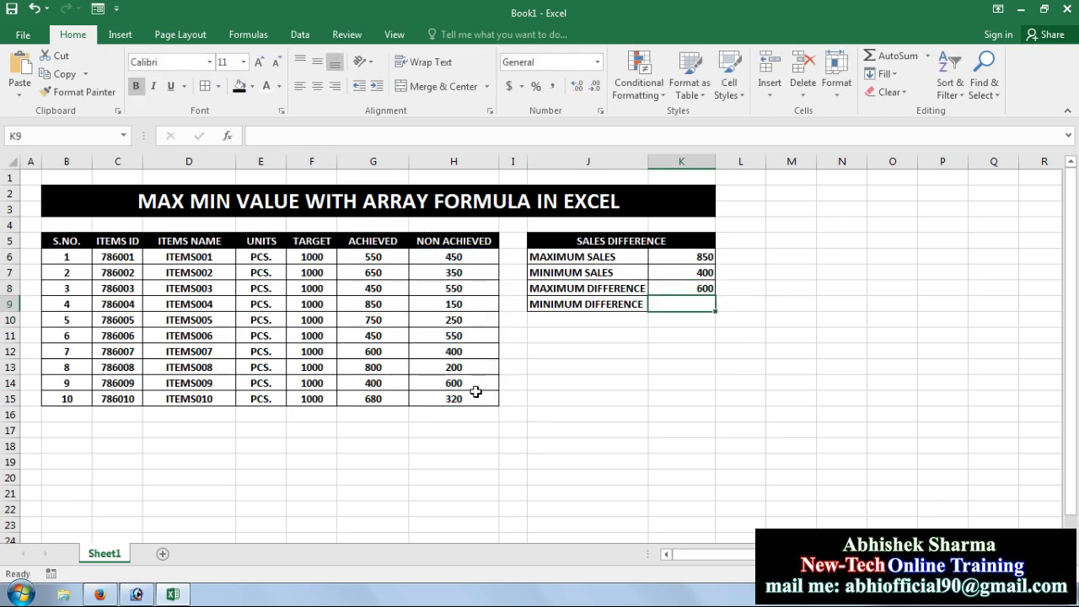
{"action": "left_click", "coordinate": [676, 293]}
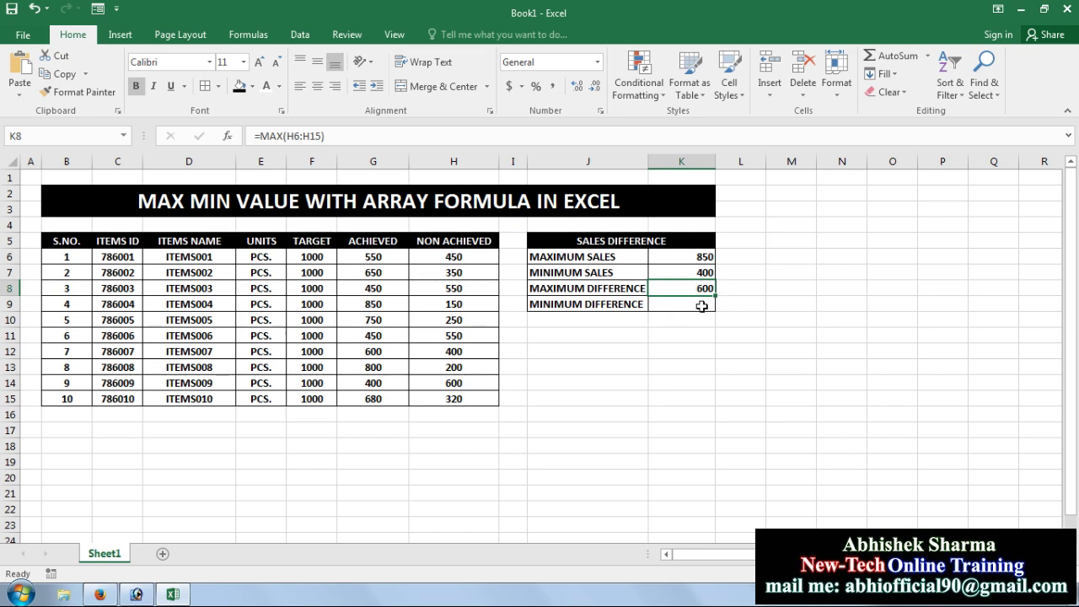
Step: Calculate the minimum difference in K9 with a MIN formula over the NON ACHIEVED range H6:H15
{"action": "left_click", "coordinate": [701, 306]}
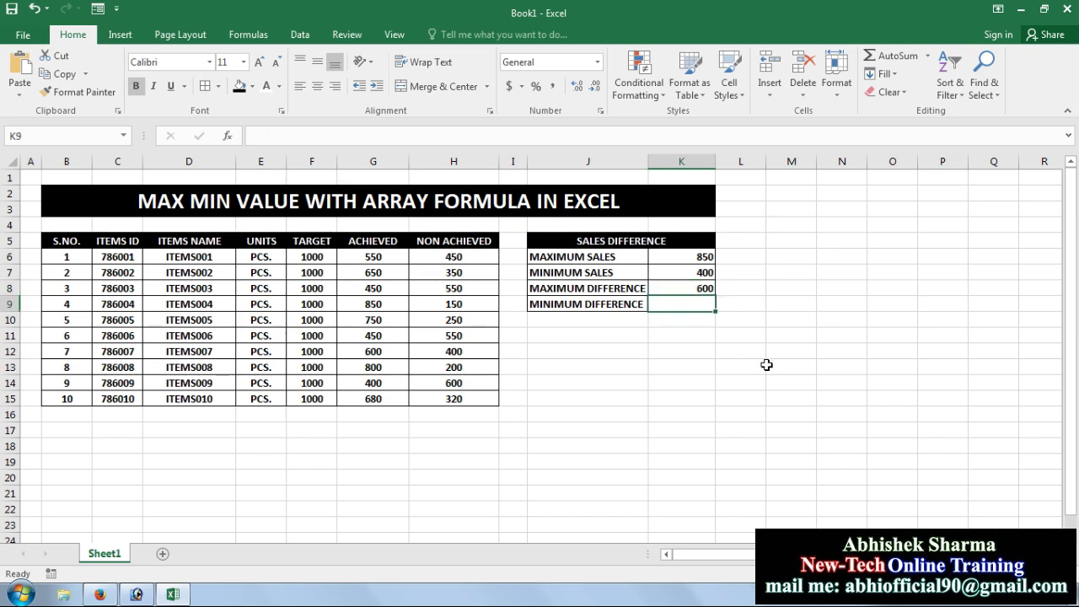
{"action": "type", "text": "=MI"}
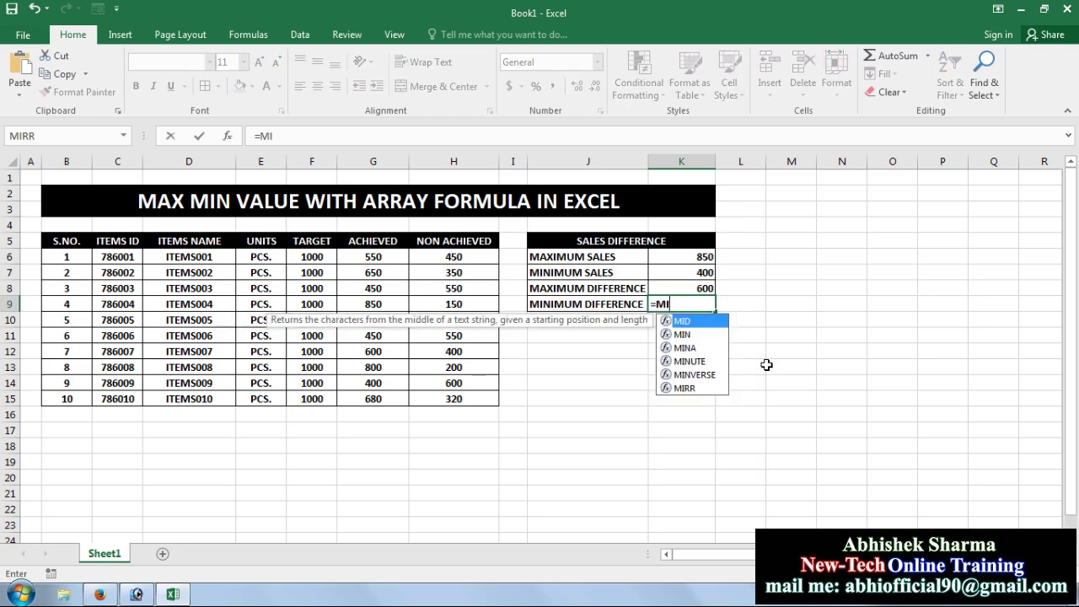
{"action": "type", "text": "N("}
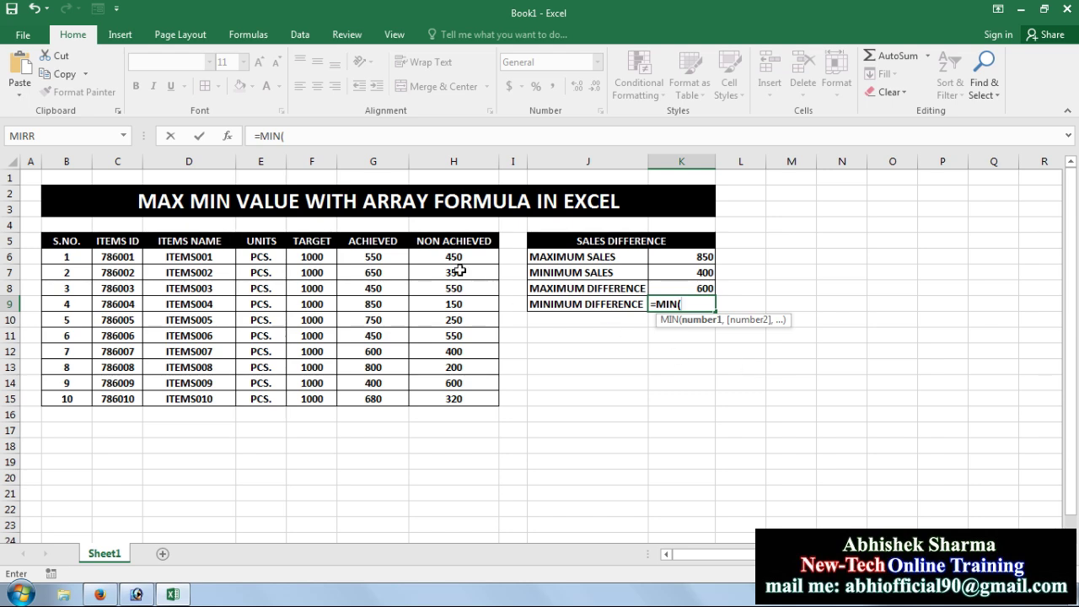
{"action": "left_click_drag", "start_coordinate": [456, 253], "coordinate": [459, 396]}
{"action": "key", "text": "Return"}
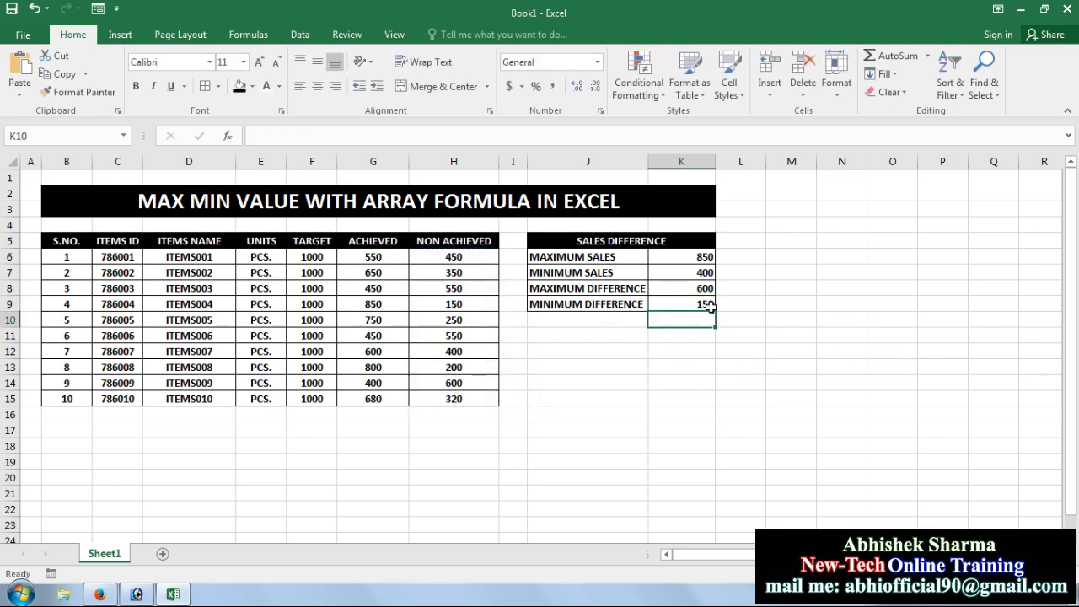
{"action": "left_click", "coordinate": [705, 304]}
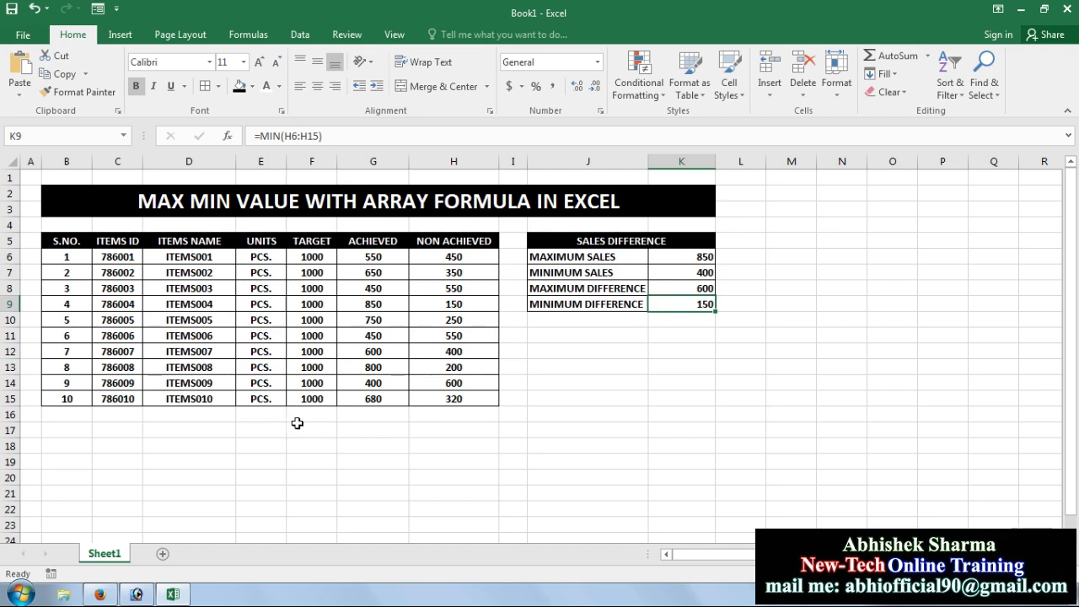
Step: Merge and center cells B16:E16 below the items table and enter the label "SUB TOTAL :"
{"action": "left_click_drag", "start_coordinate": [272, 413], "coordinate": [64, 408]}
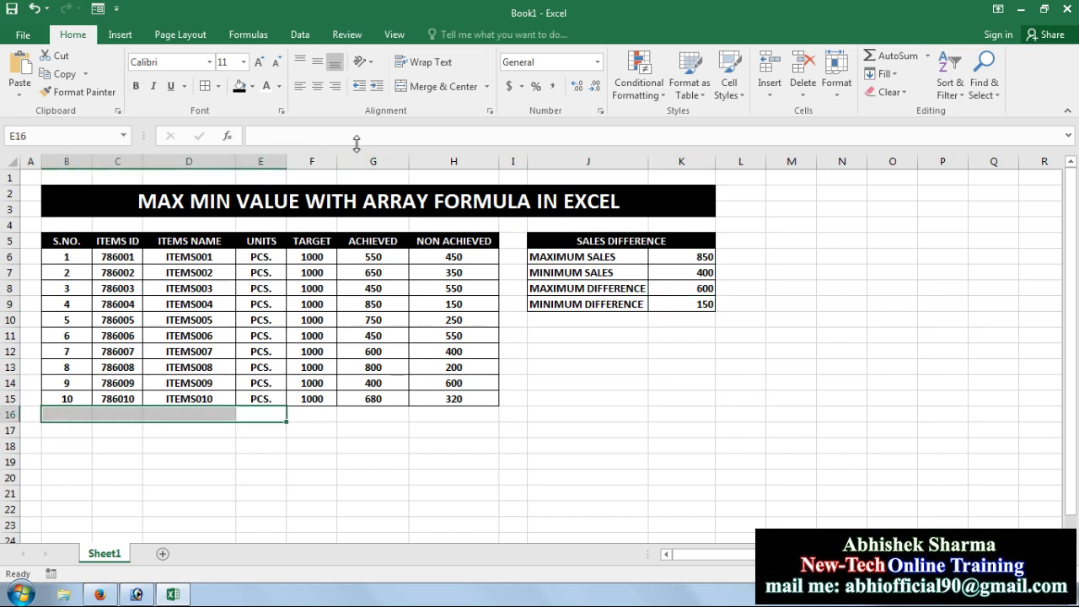
{"action": "left_click", "coordinate": [422, 86]}
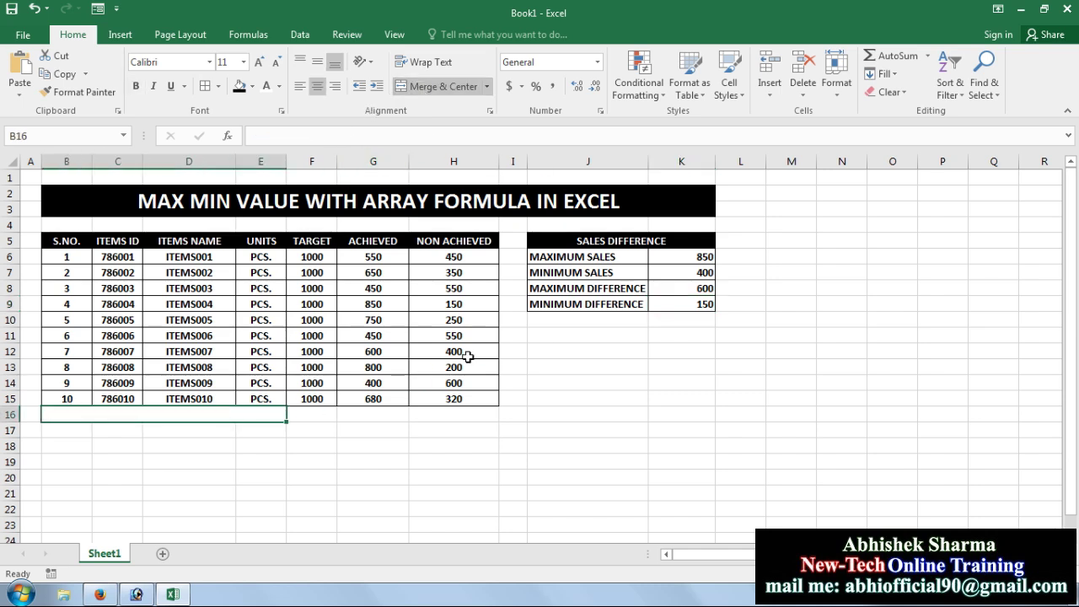
{"action": "type", "text": "S"}
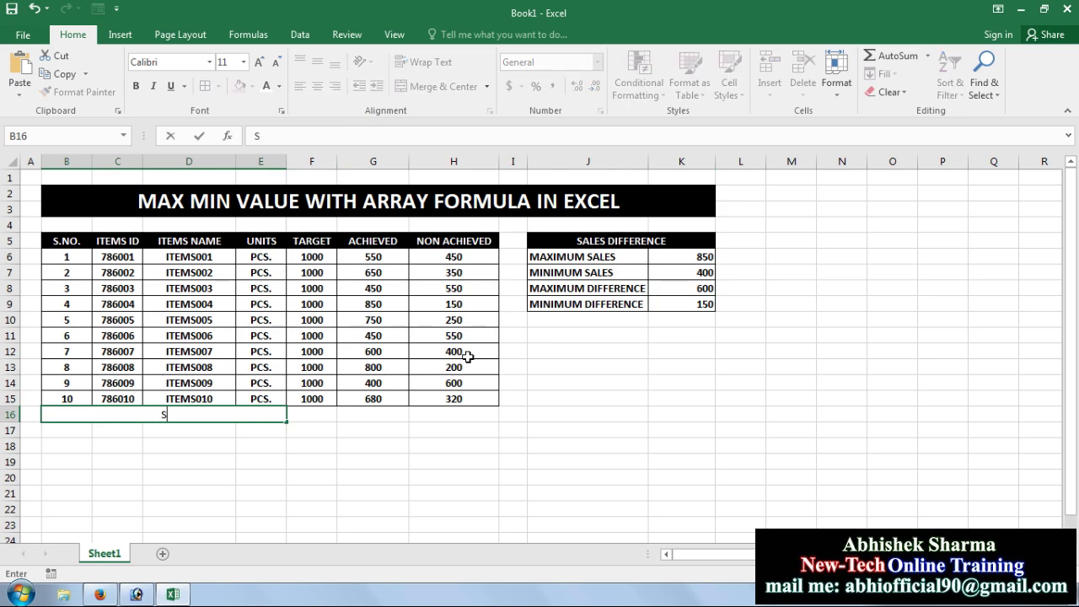
{"action": "type", "text": "UB TOTAL :"}
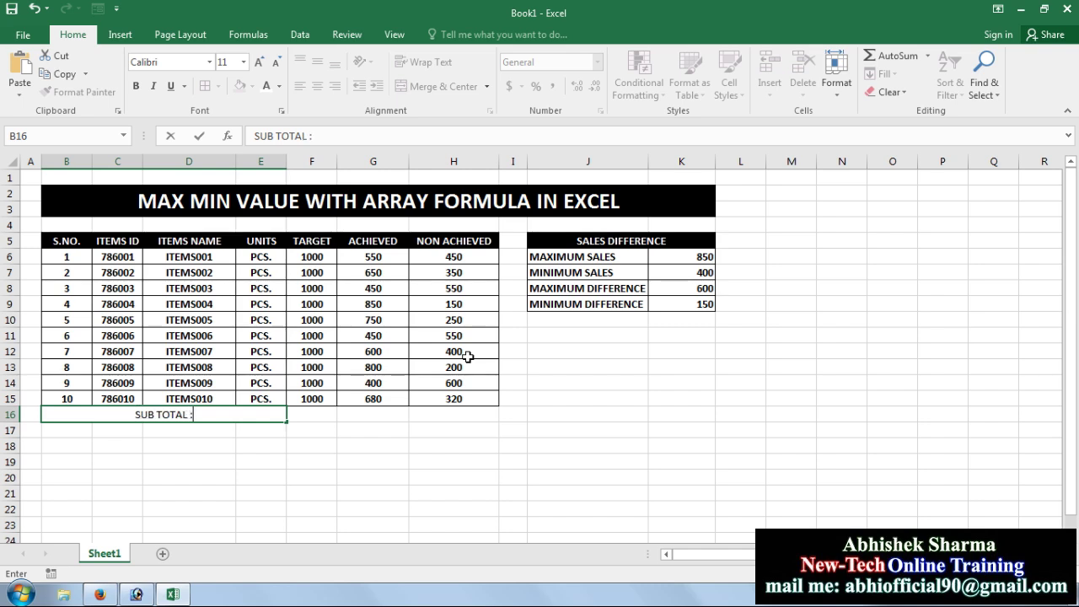
{"action": "left_click", "coordinate": [397, 434]}
Step: Format the SUB TOTAL label as bold white text on a black fill and align it right
{"action": "left_click", "coordinate": [245, 415]}
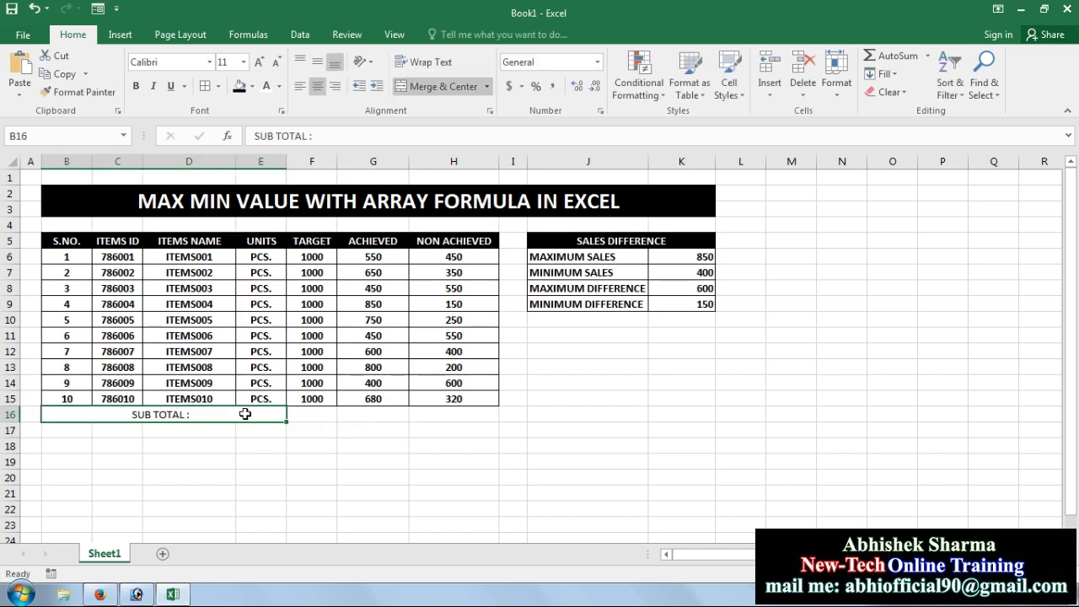
{"action": "left_click", "coordinate": [136, 87]}
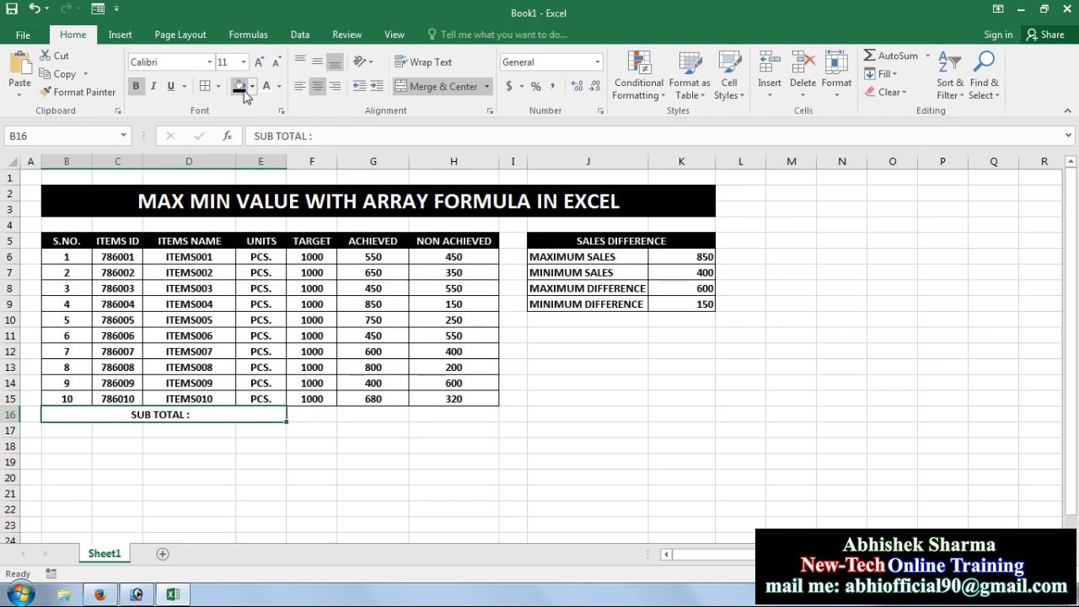
{"action": "left_click", "coordinate": [239, 87]}
{"action": "left_click", "coordinate": [267, 87]}
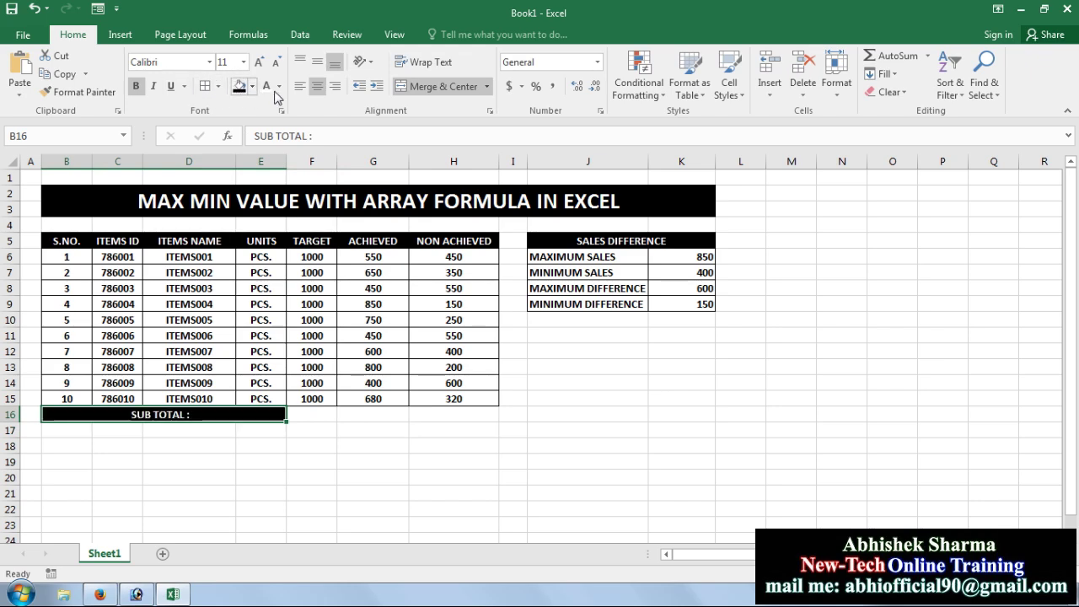
{"action": "left_click", "coordinate": [334, 86]}
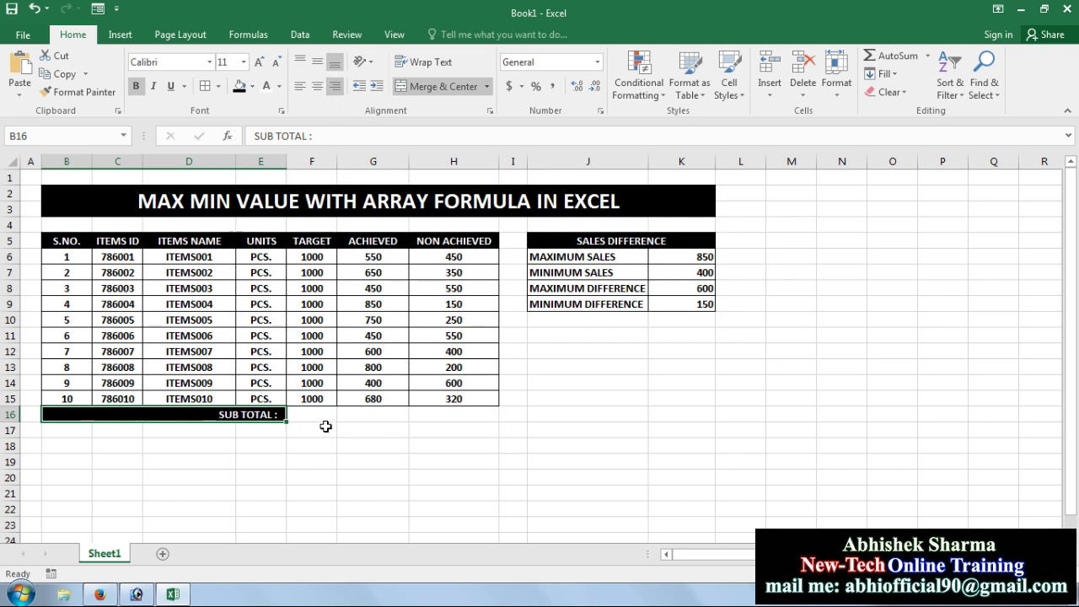
Step: Apply borders and bold to F16:H16 and total the TARGET column in F16 with a SUM formula over F6:F15
{"action": "left_click_drag", "start_coordinate": [311, 414], "coordinate": [487, 414]}
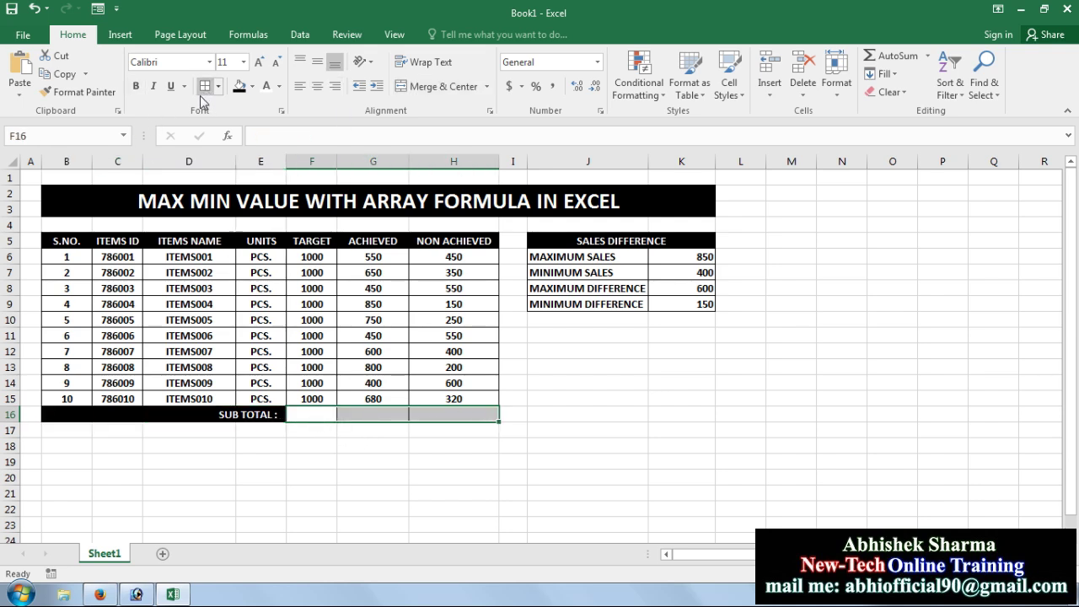
{"action": "left_click", "coordinate": [319, 415]}
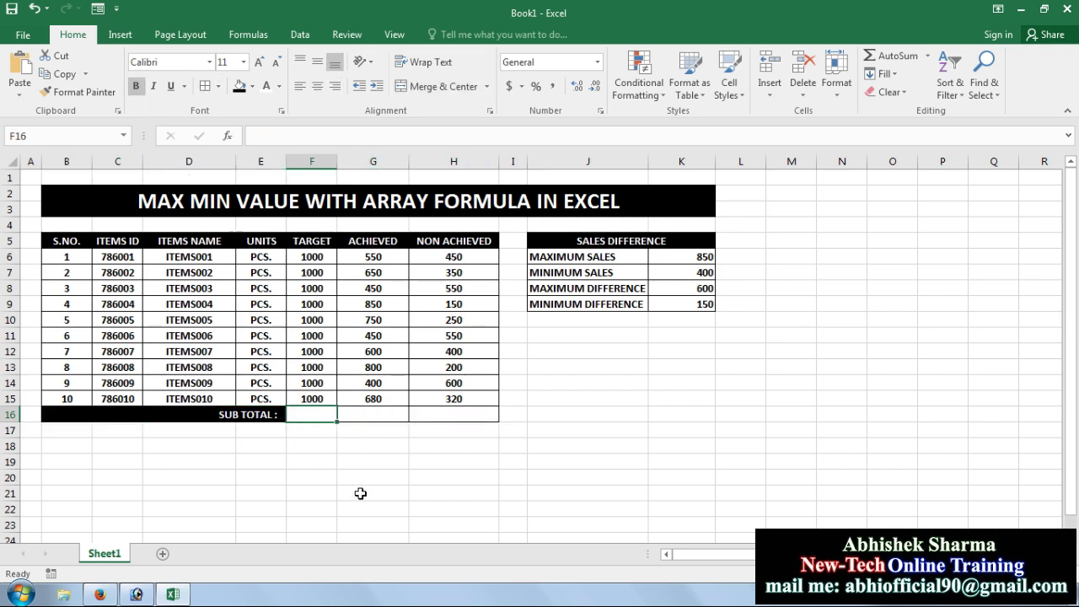
{"action": "type", "text": "="}
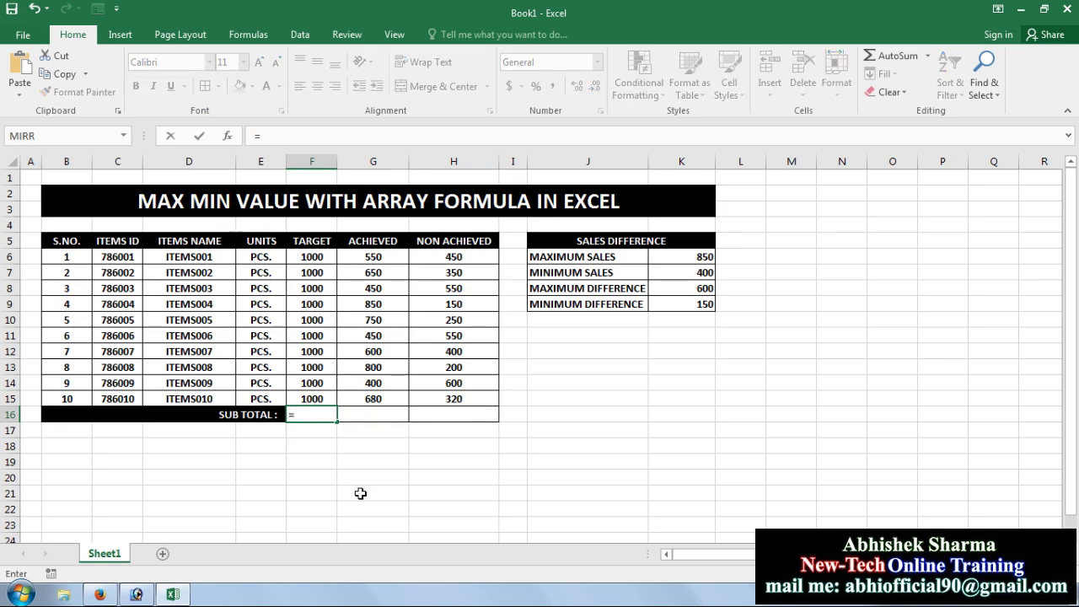
{"action": "type", "text": "SUM("}
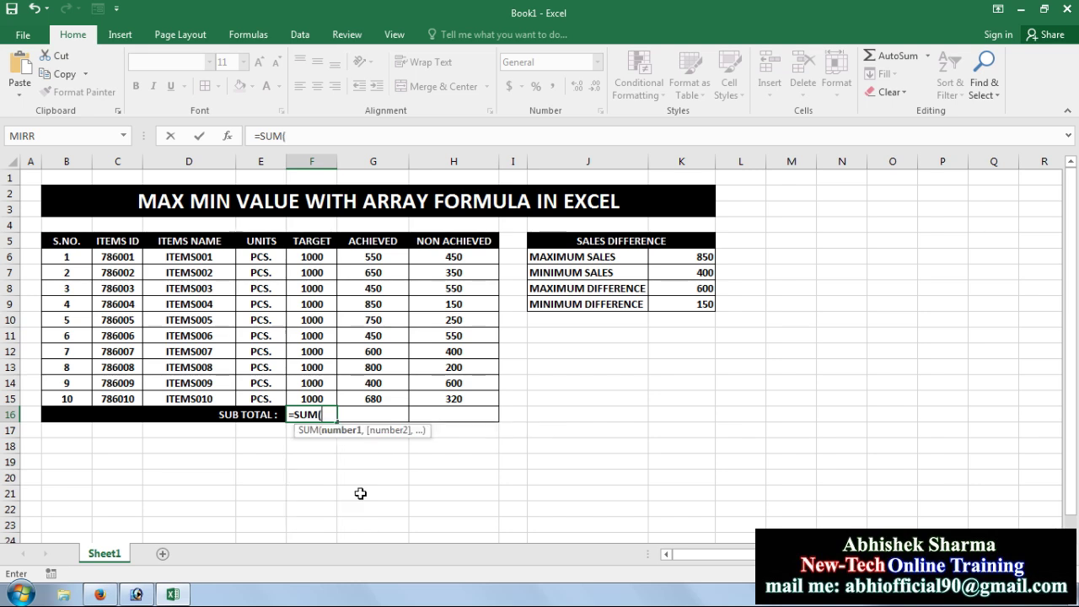
{"action": "left_click_drag", "start_coordinate": [310, 254], "coordinate": [309, 399]}
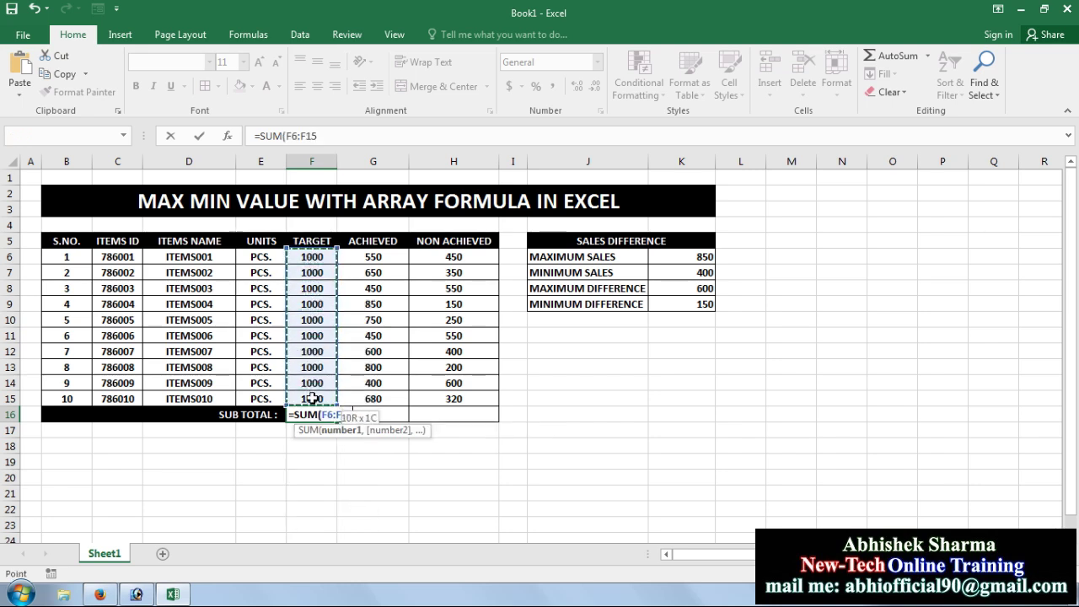
{"action": "key", "text": "Return"}
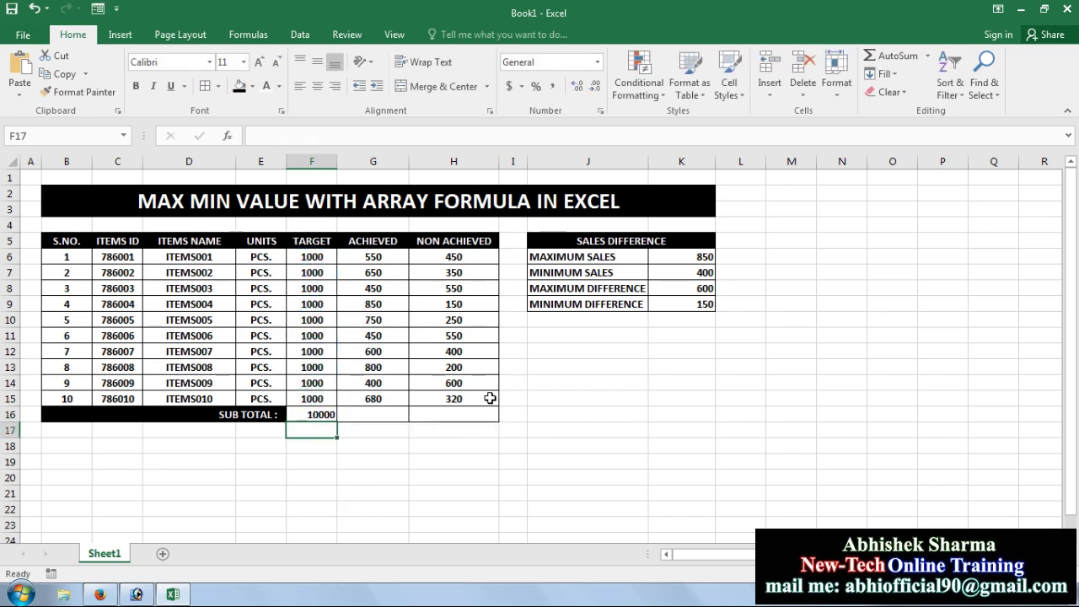
Step: Total the ACHIEVED column in G16 with a SUM formula over G6:G15
{"action": "left_click", "coordinate": [399, 415]}
{"action": "type", "text": "=S"}
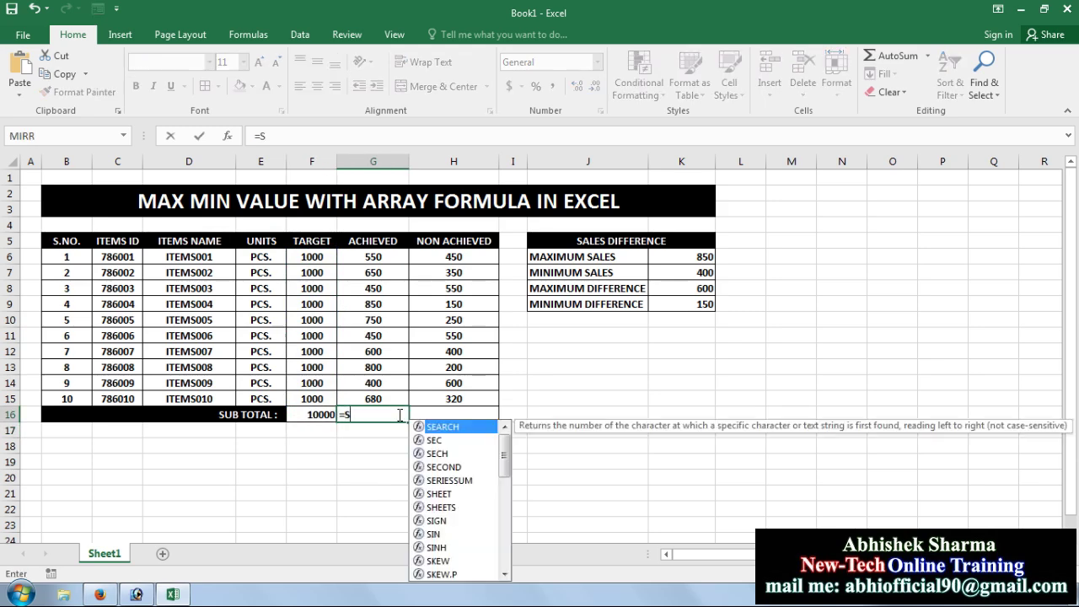
{"action": "type", "text": "UM("}
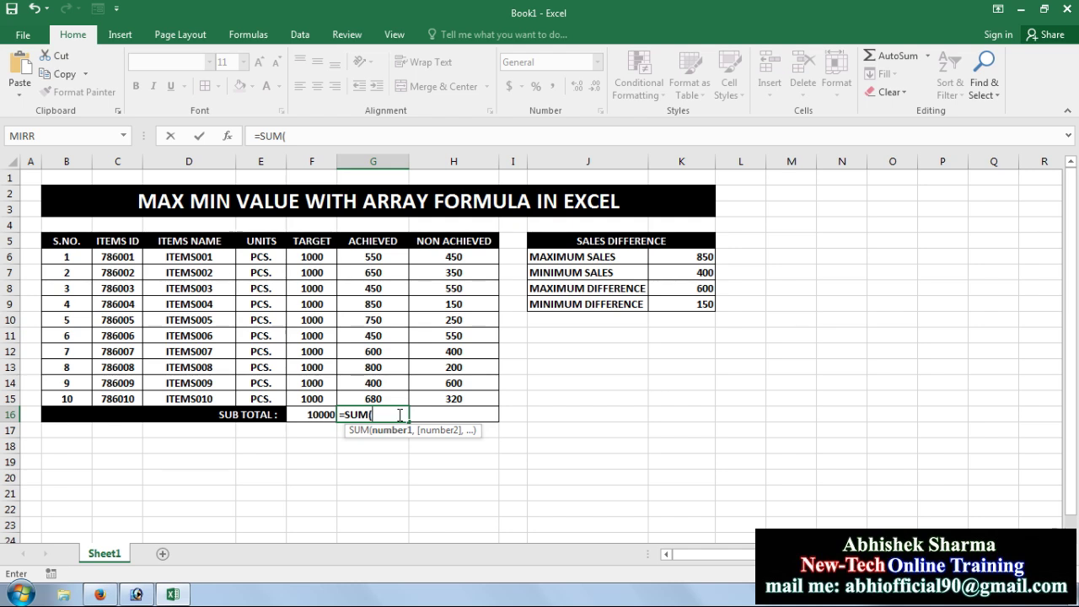
{"action": "left_click_drag", "start_coordinate": [375, 255], "coordinate": [380, 398]}
{"action": "key", "text": "Return"}
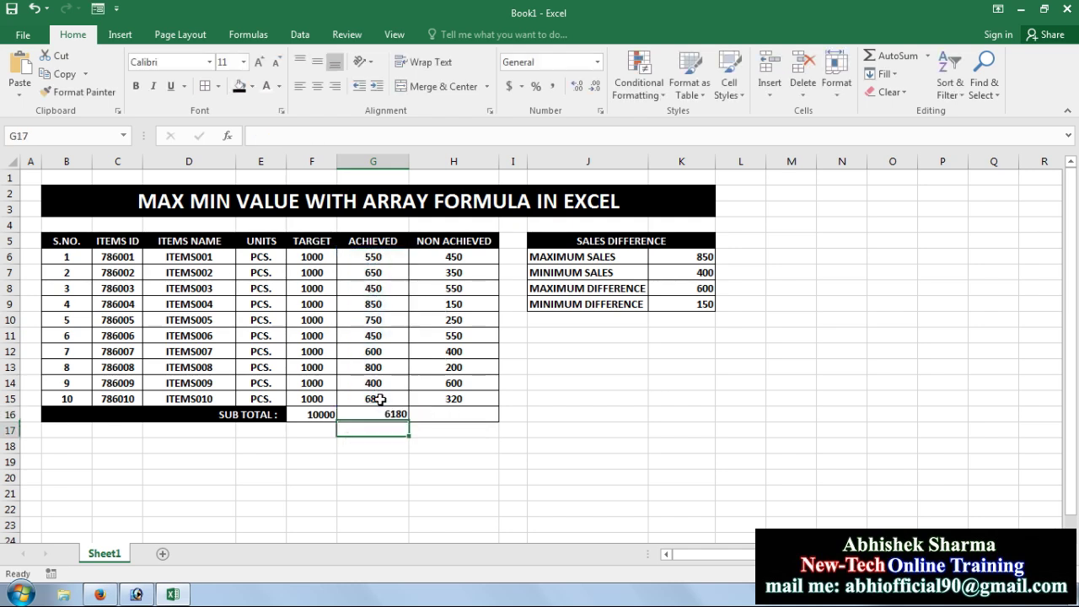
Step: Total the NON ACHIEVED column in H16 with a SUM formula over H6:H15
{"action": "left_click", "coordinate": [430, 417]}
{"action": "type", "text": "="}
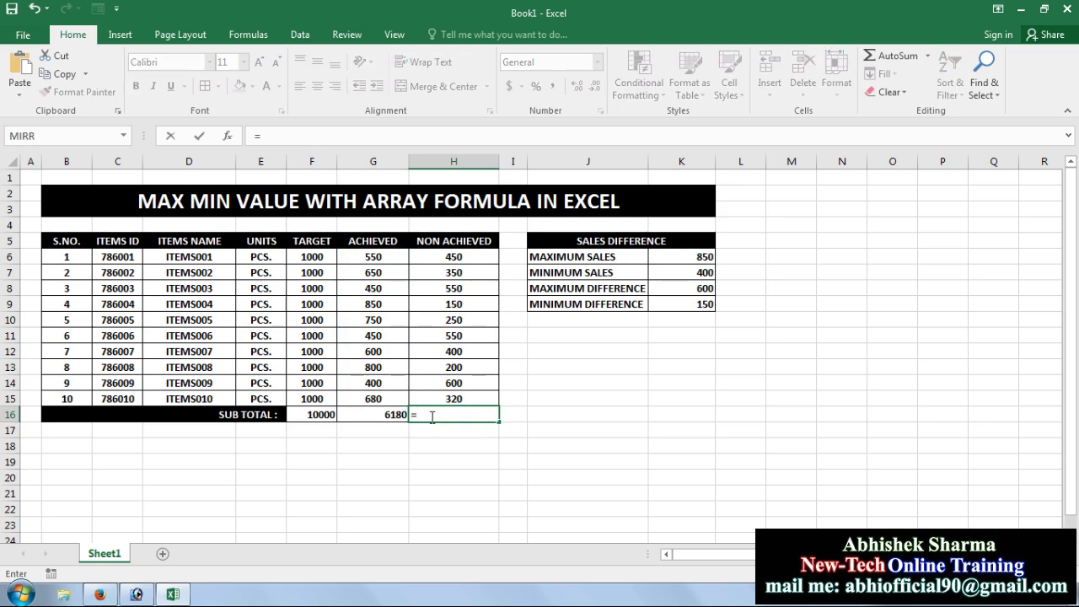
{"action": "type", "text": "SUM("}
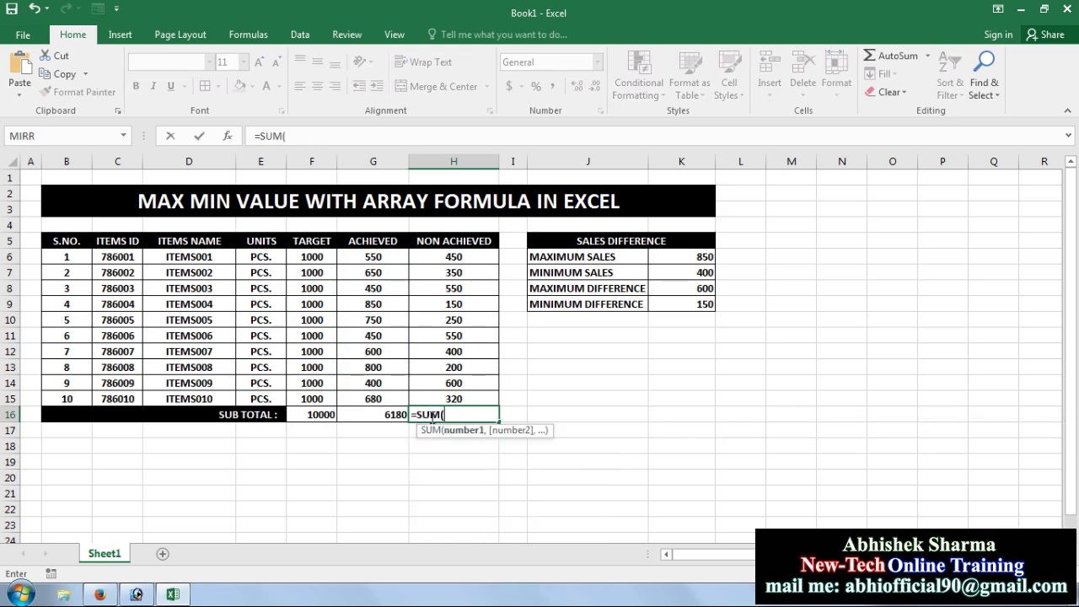
{"action": "left_click_drag", "start_coordinate": [455, 256], "coordinate": [460, 399]}
{"action": "key", "text": "Return"}
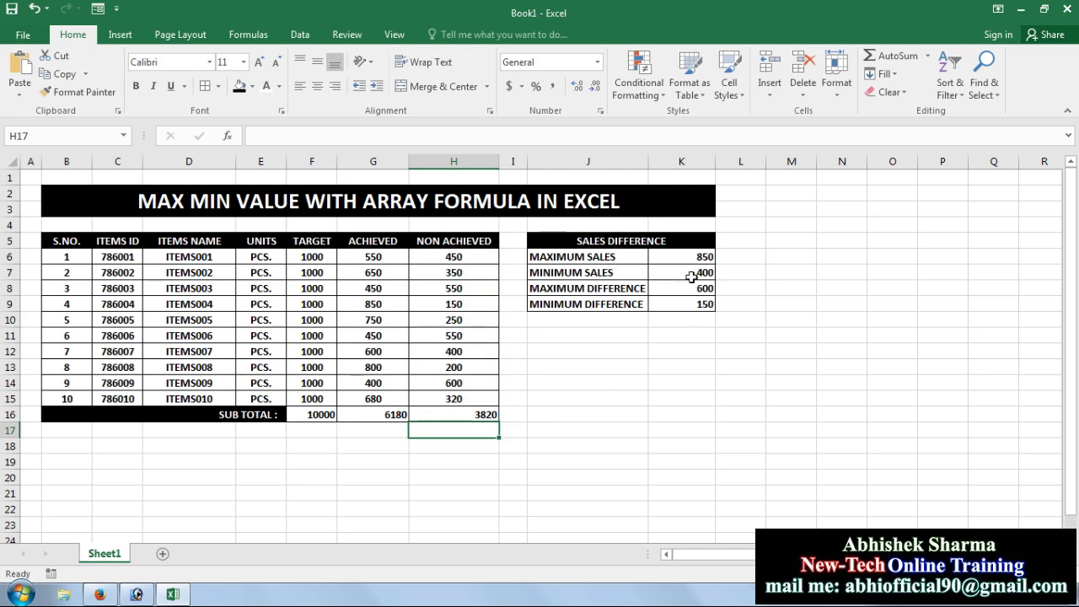
Step: Enter the labels "MAX WITH ARRAY" in J11 and "MIN WITH ARRAY" in J12 below the sales difference summary
{"action": "left_click", "coordinate": [571, 332]}
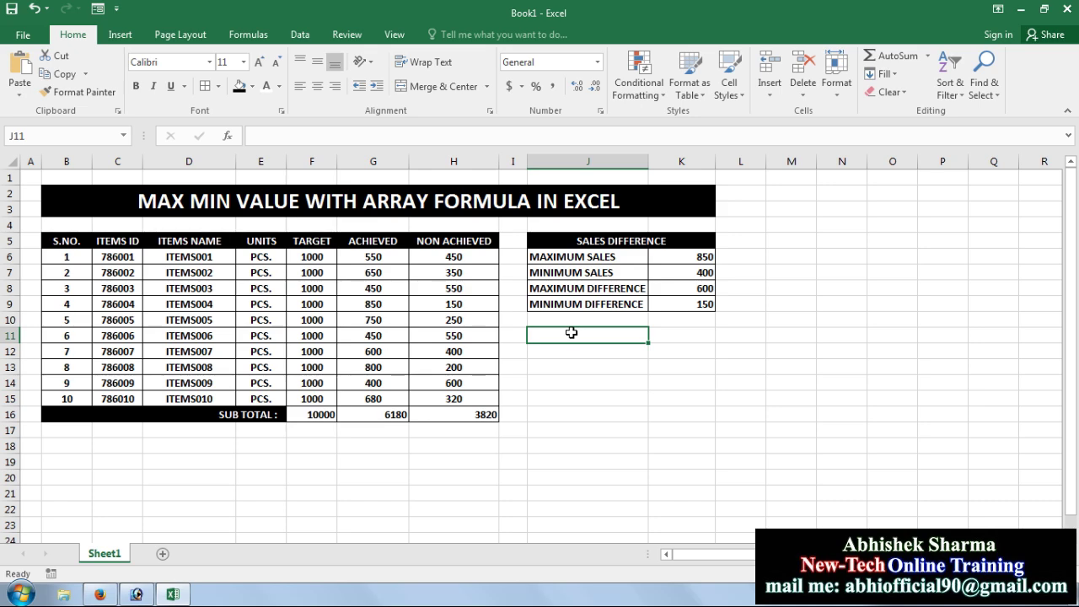
{"action": "type", "text": "MAX"}
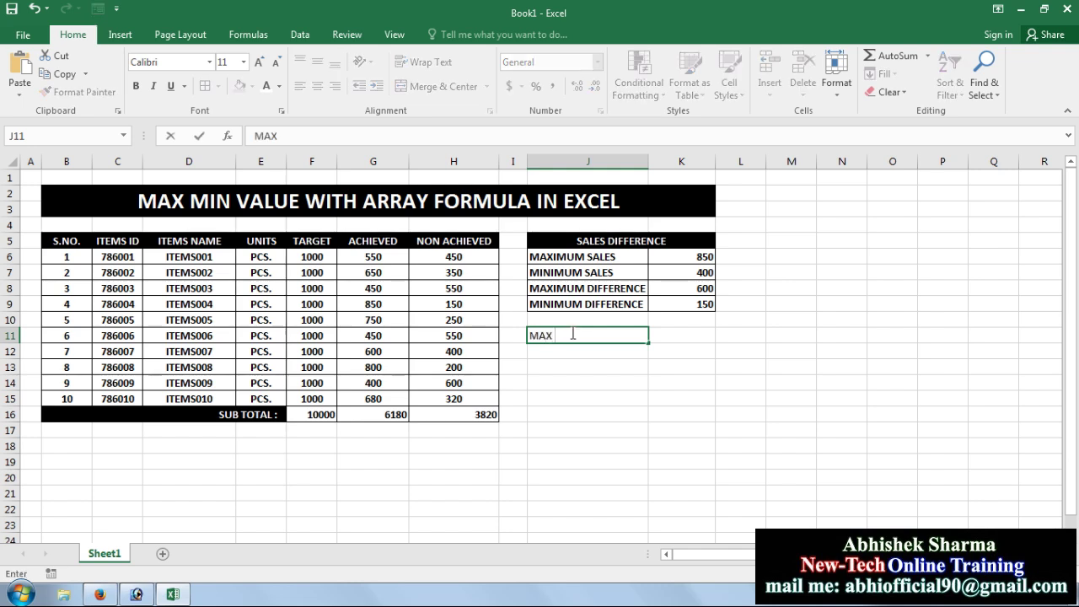
{"action": "type", "text": " WITH ARRAY"}
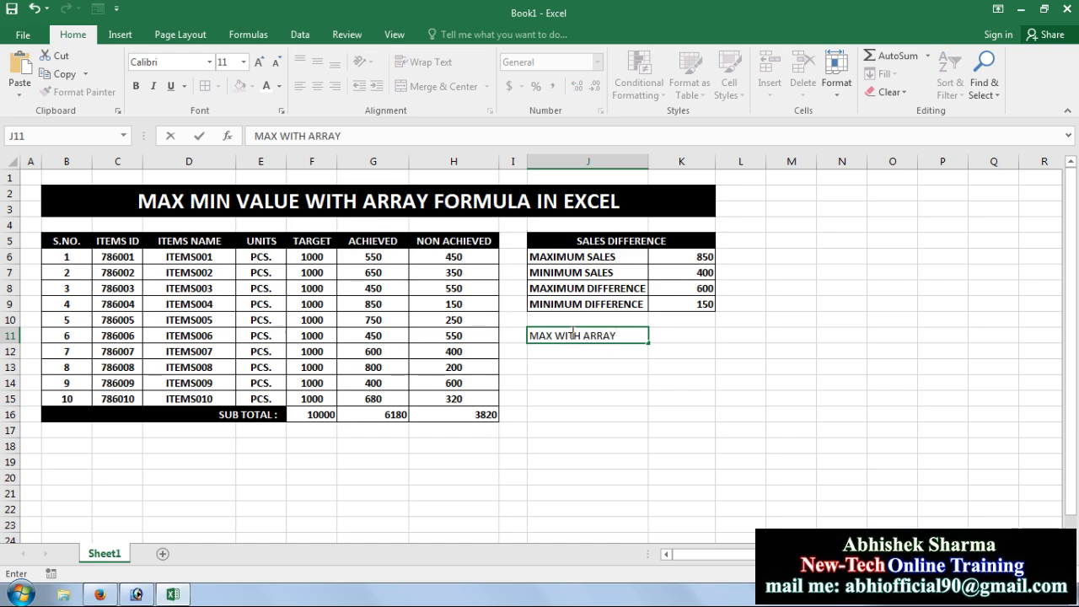
{"action": "key", "text": "Return"}
{"action": "type", "text": "MIN WITH"}
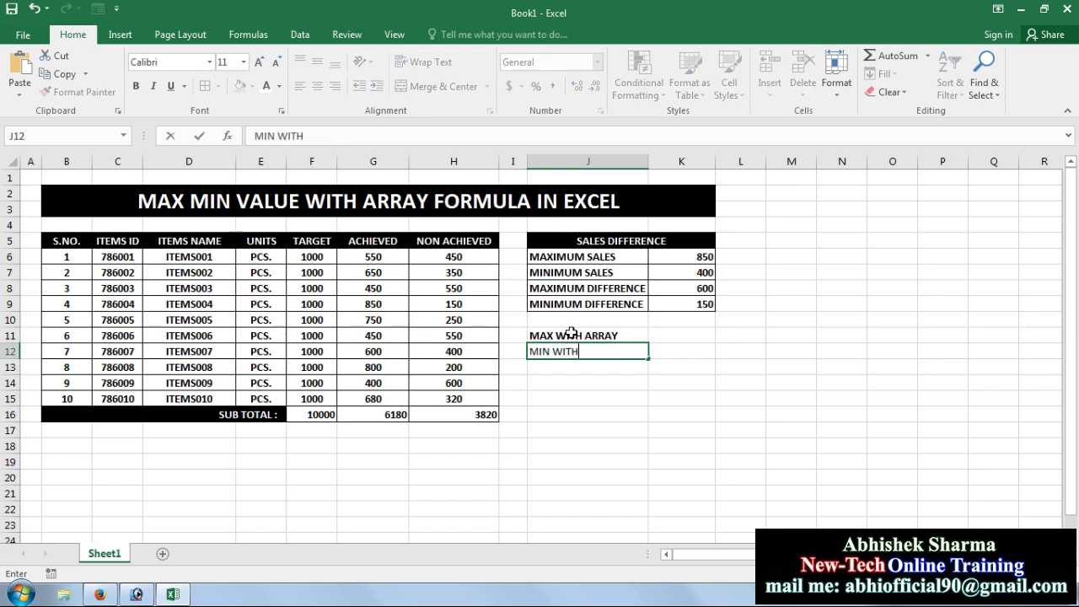
{"action": "type", "text": " ARRAY"}
{"action": "key", "text": "Return"}
Step: Calculate the maximum difference in K11 with the array formula =MAX(F6:F15-G6:G15), subtracting ACHIEVED from TARGET
{"action": "left_click", "coordinate": [690, 339]}
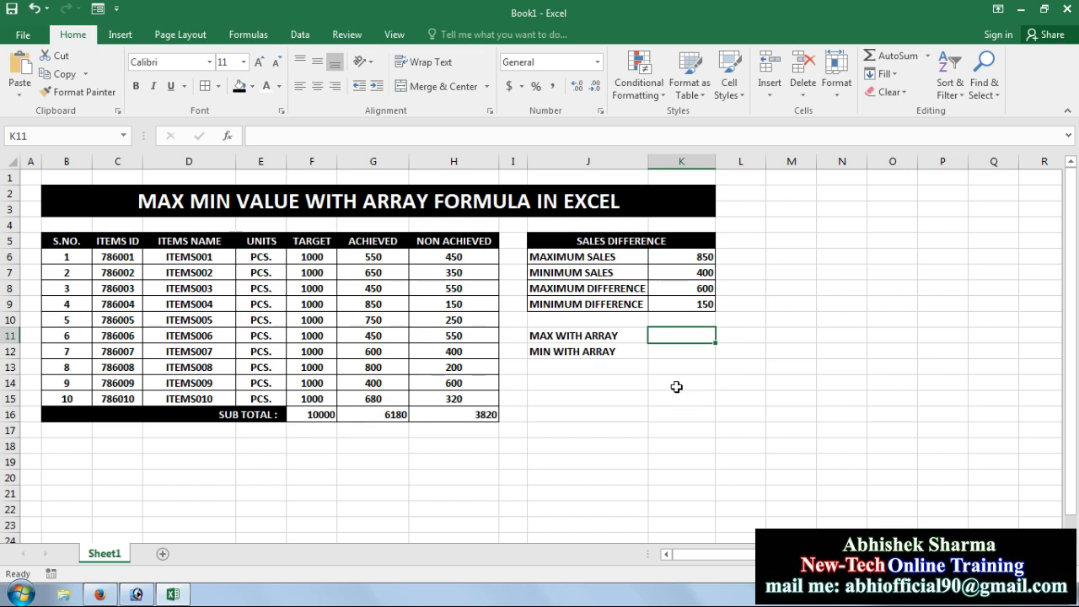
{"action": "type", "text": "="}
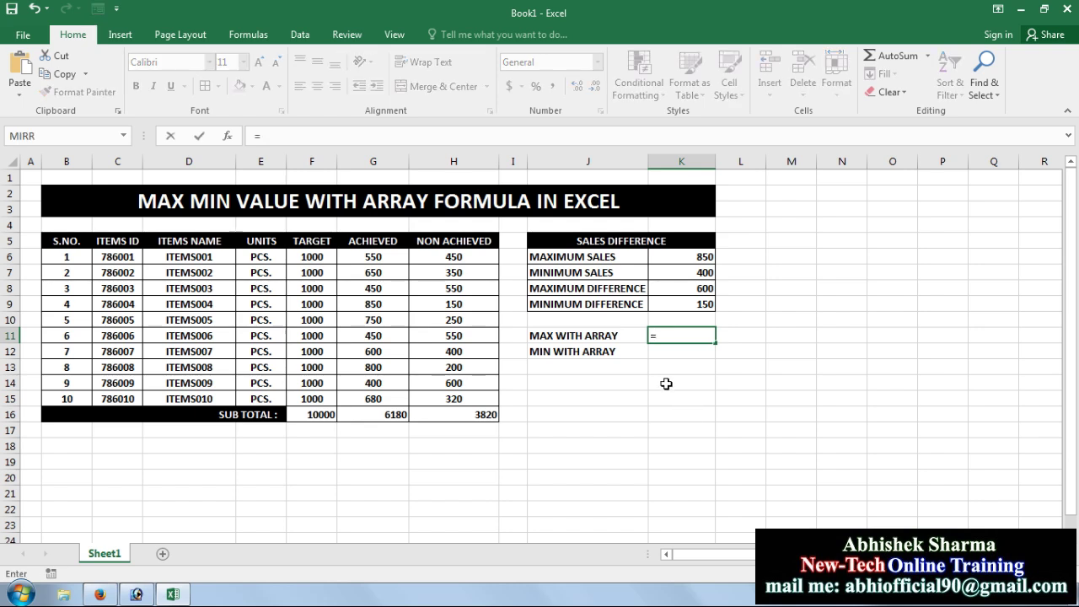
{"action": "type", "text": "MAX"}
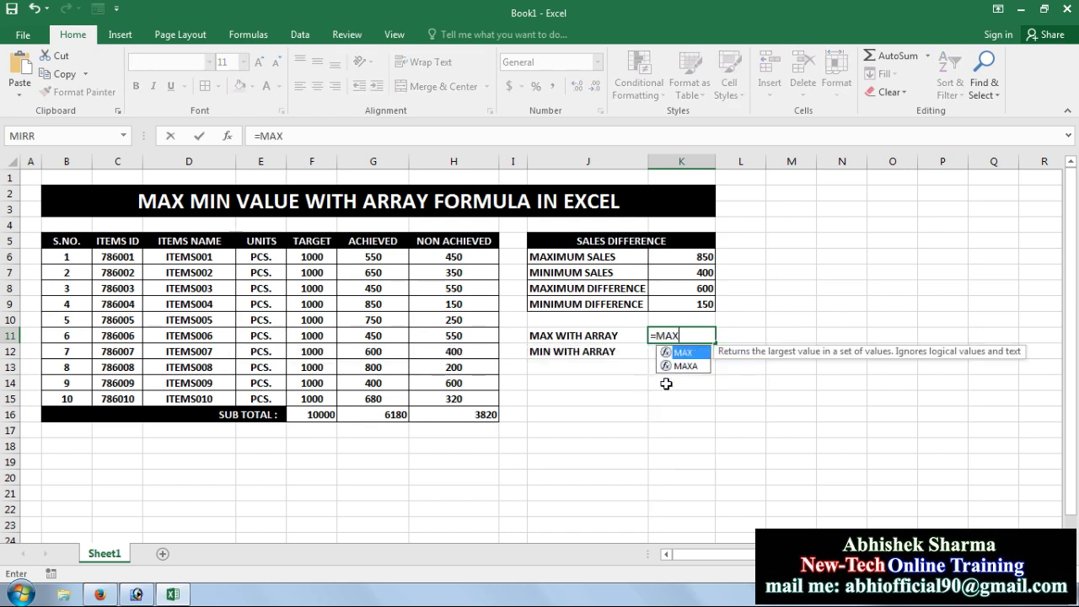
{"action": "type", "text": "("}
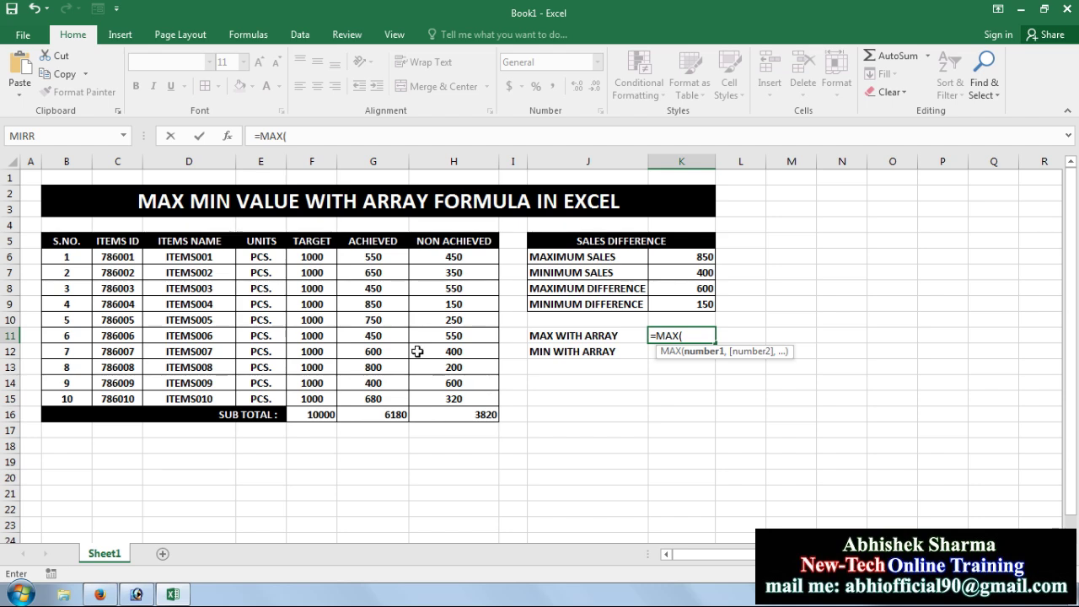
{"action": "left_click_drag", "start_coordinate": [318, 258], "coordinate": [317, 392]}
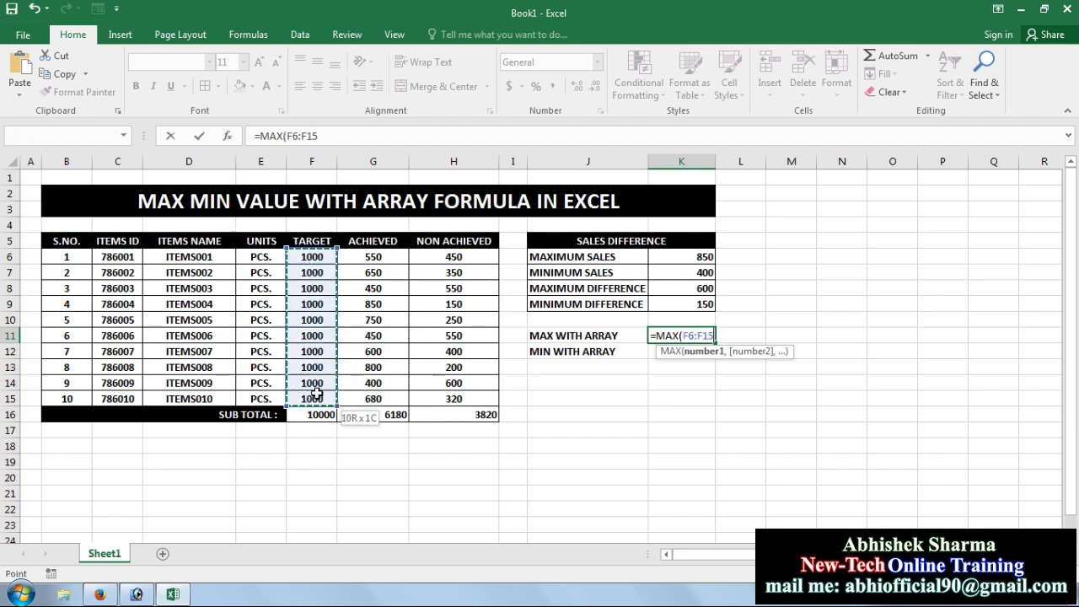
{"action": "type", "text": "-"}
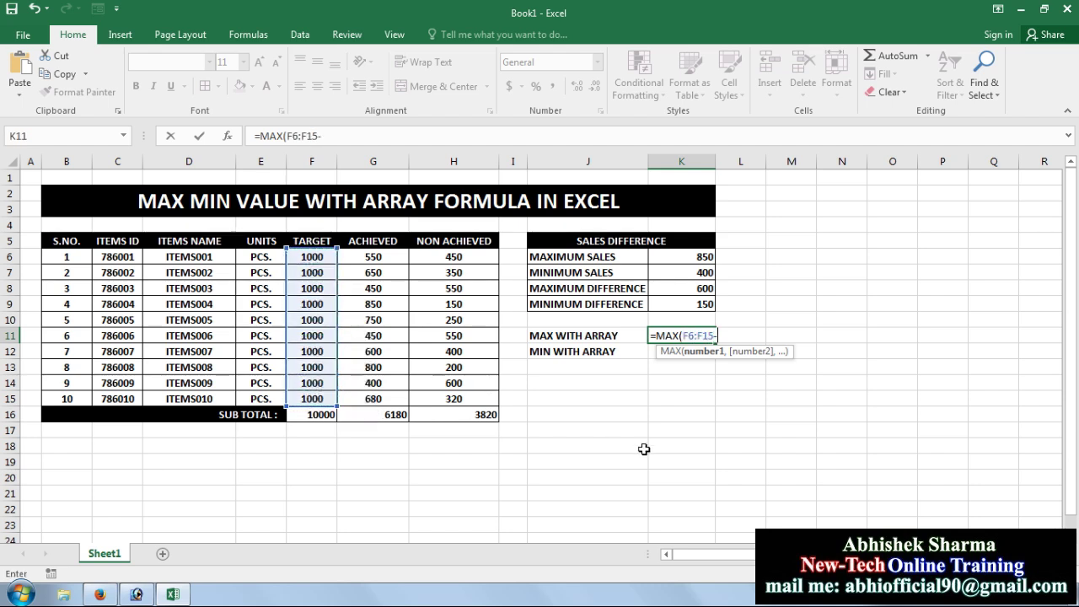
{"action": "left_click_drag", "start_coordinate": [392, 262], "coordinate": [388, 400]}
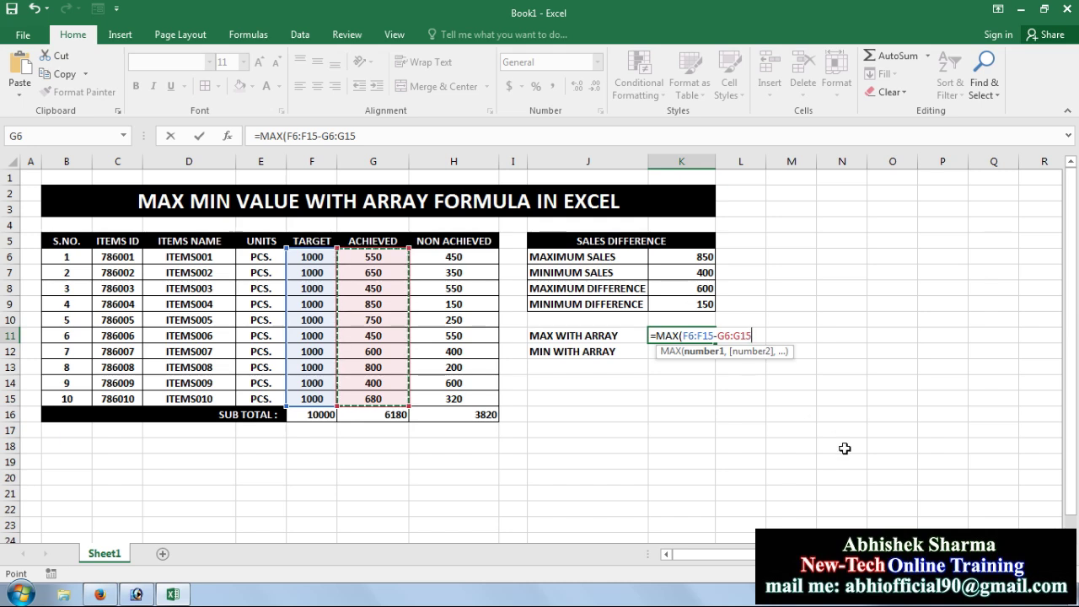
{"action": "key", "text": "ctrl+shift+Return"}
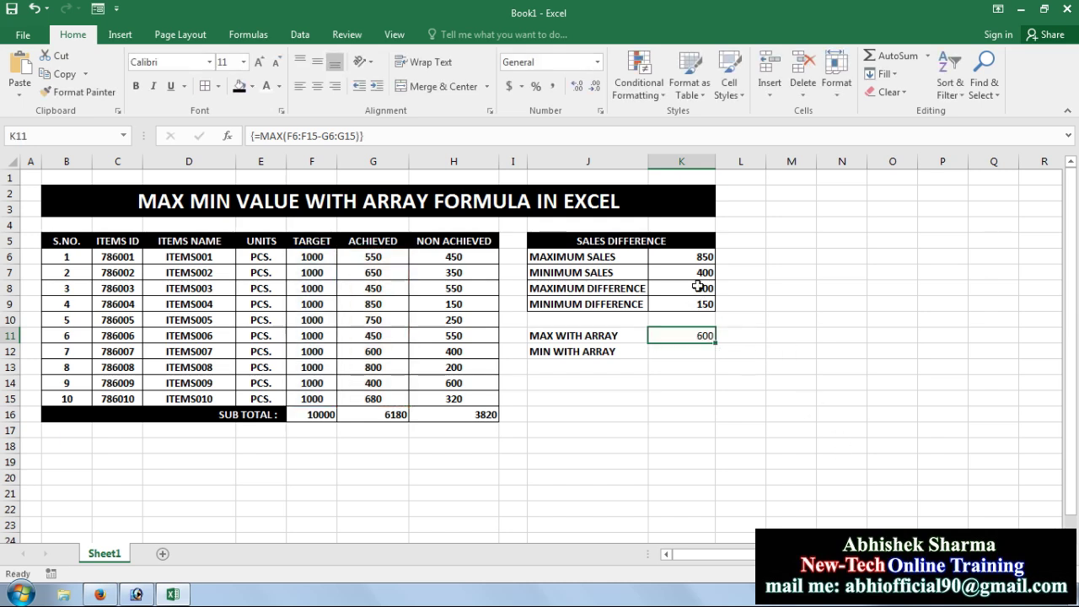
Step: Calculate the minimum difference in K12 with the array formula =MIN(F6:F15-G6:G15), subtracting ACHIEVED from TARGET
{"action": "left_click", "coordinate": [684, 354]}
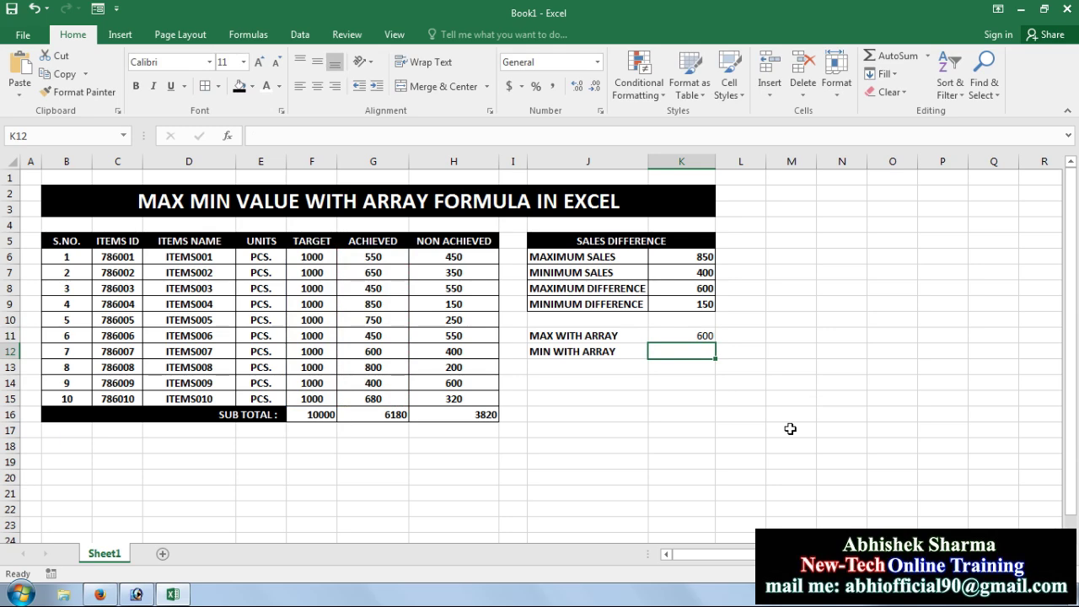
{"action": "type", "text": "=MIN"}
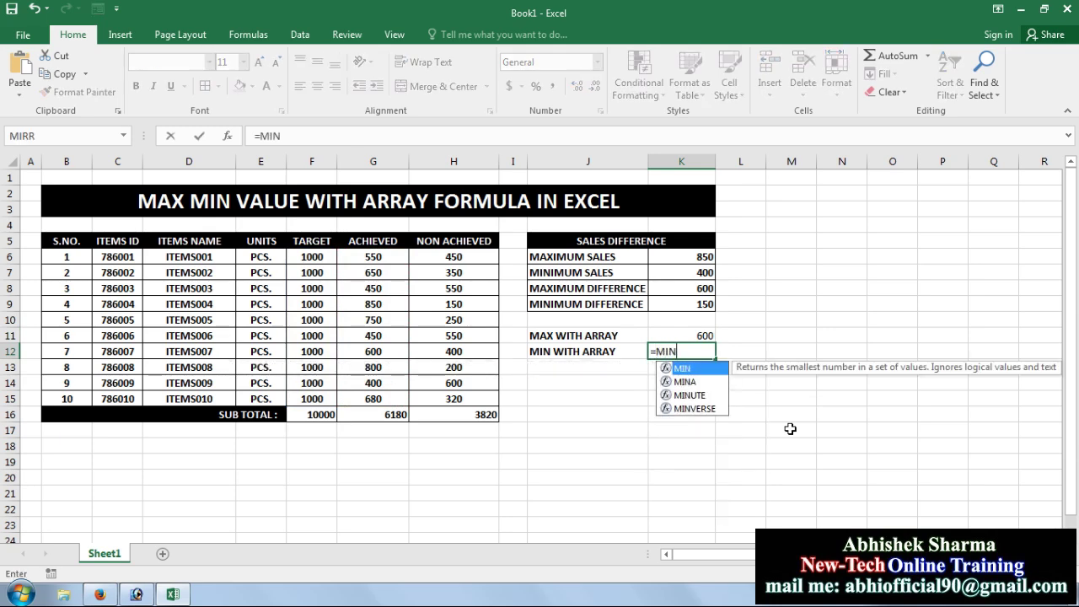
{"action": "type", "text": "("}
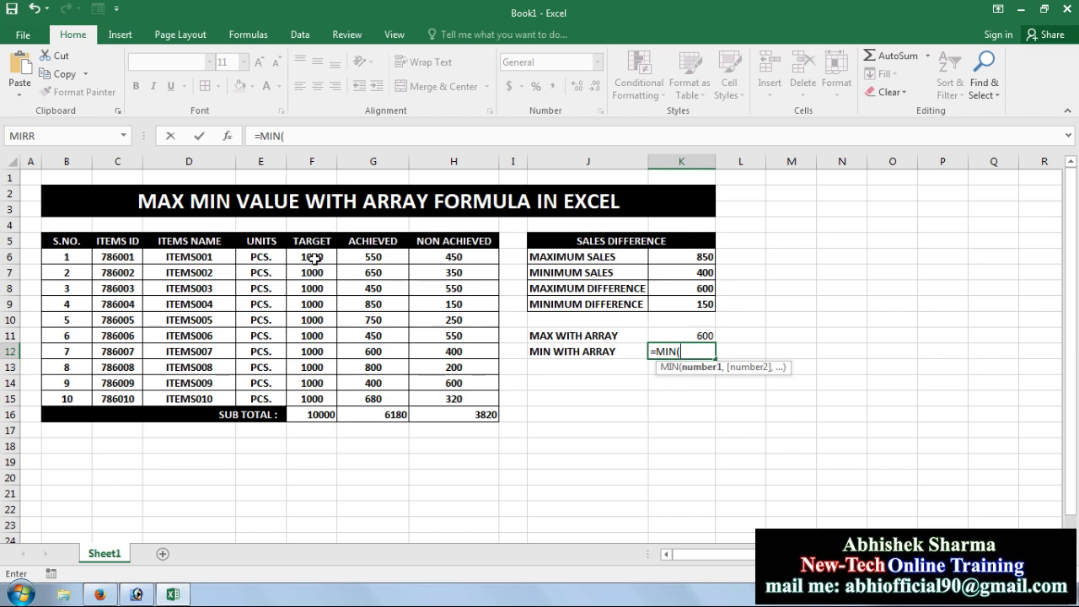
{"action": "left_click_drag", "start_coordinate": [314, 258], "coordinate": [312, 399]}
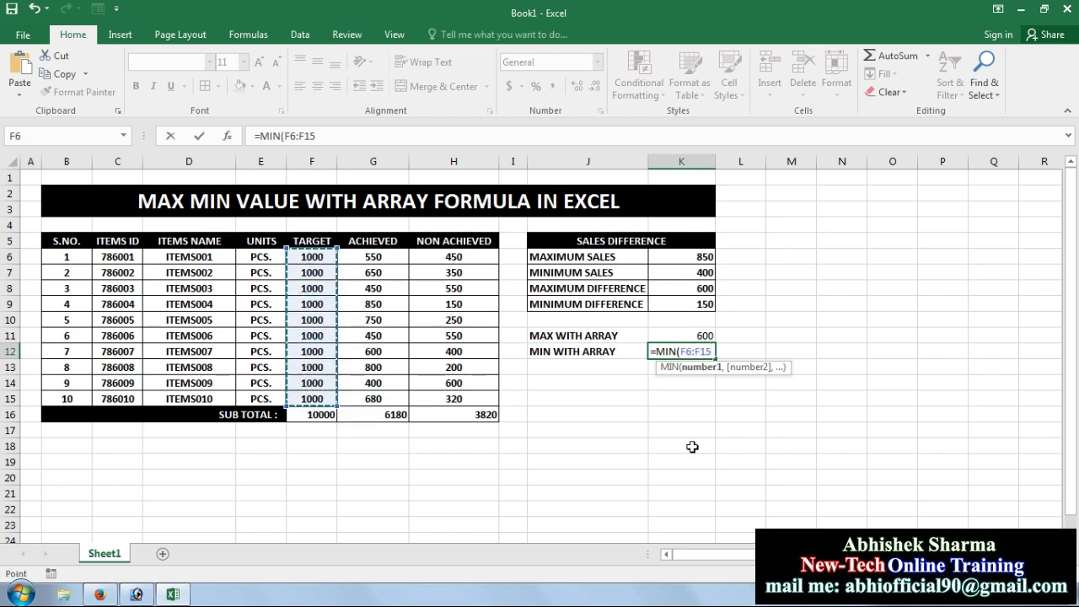
{"action": "type", "text": "-"}
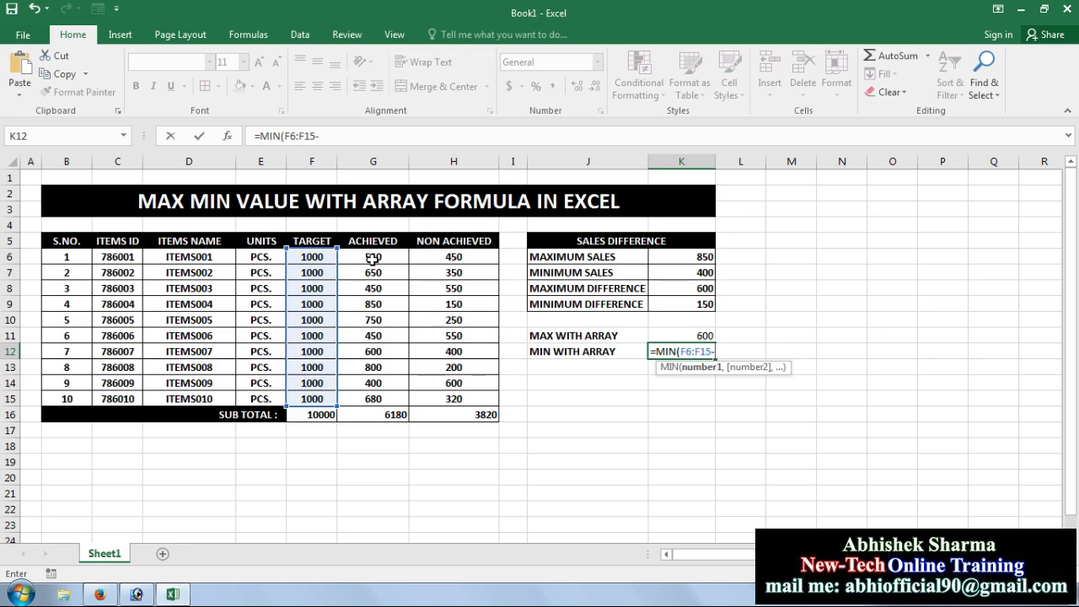
{"action": "left_click_drag", "start_coordinate": [372, 259], "coordinate": [376, 398]}
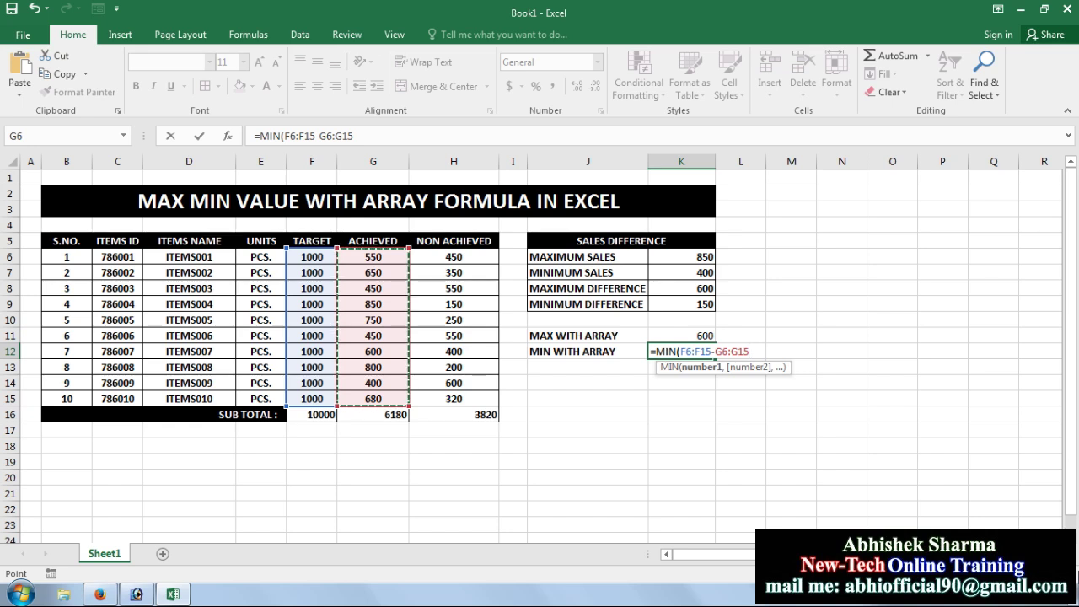
{"action": "key", "text": "ctrl+shift+Return"}
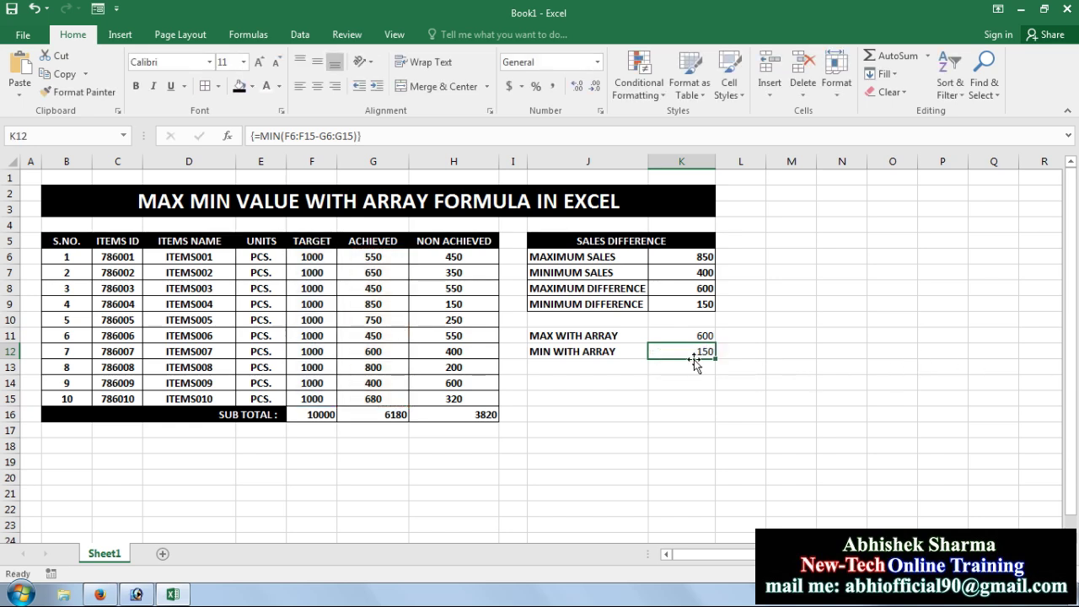
Step: Apply all borders and bold formatting to the array results block J11:K12
{"action": "left_click_drag", "start_coordinate": [590, 338], "coordinate": [682, 352]}
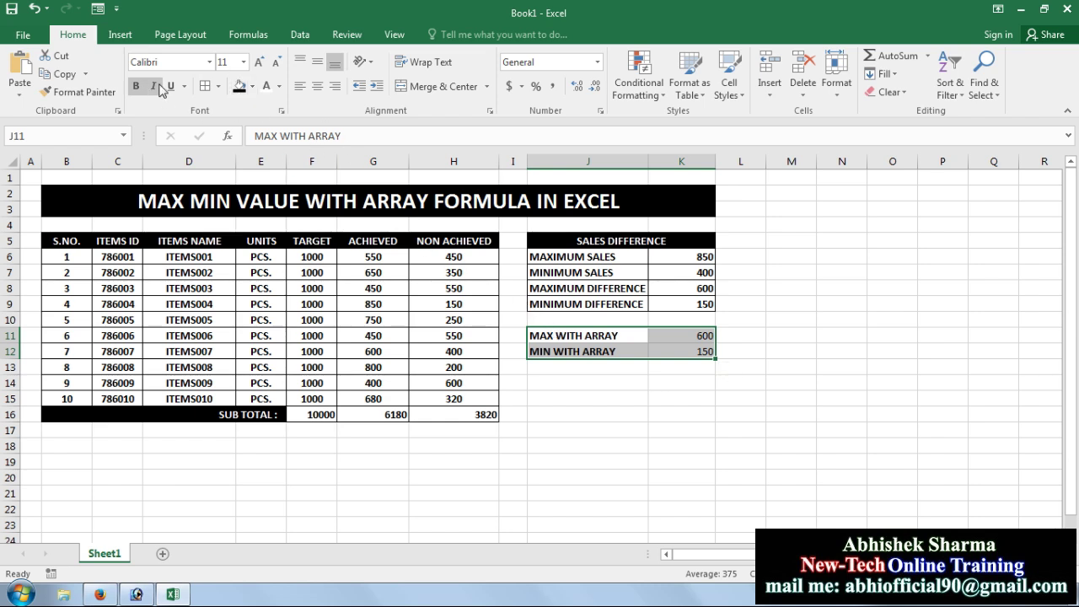
{"action": "left_click", "coordinate": [209, 89]}
{"action": "left_click", "coordinate": [138, 90]}
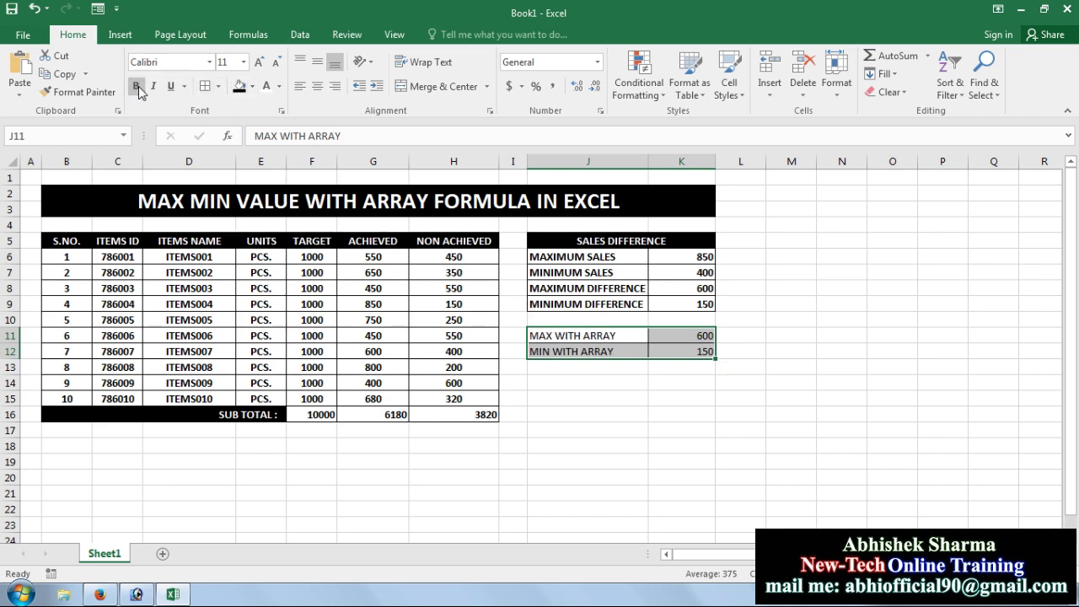
{"action": "left_click", "coordinate": [138, 90]}
{"action": "left_click", "coordinate": [719, 428]}
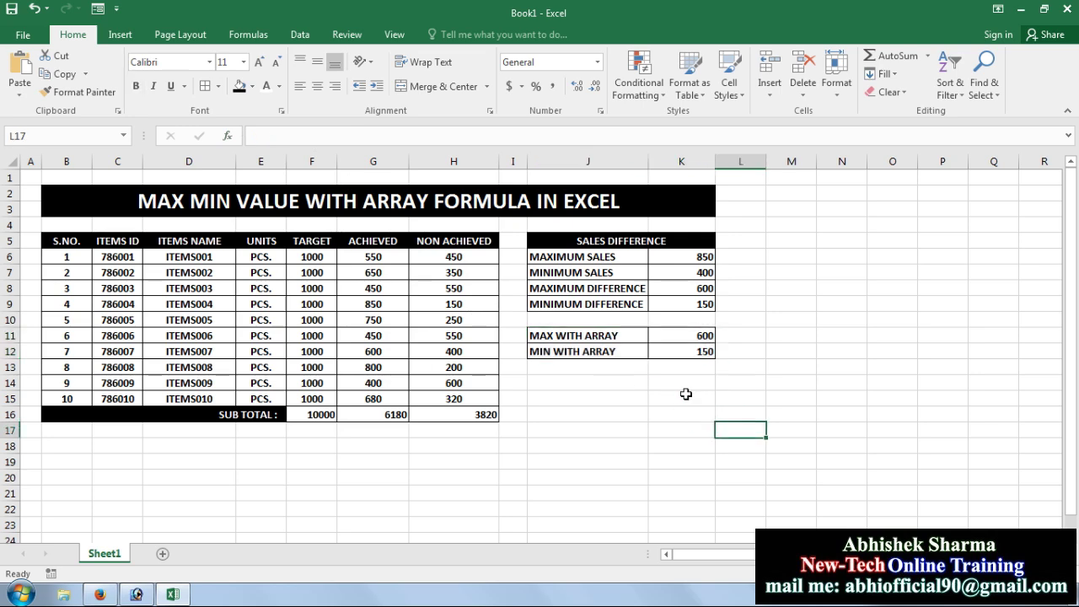
Step: Compare the array formulas in K11 and K12 with the regular MAX and MIN difference formulas in K8 and K9
{"action": "left_click", "coordinate": [683, 338]}
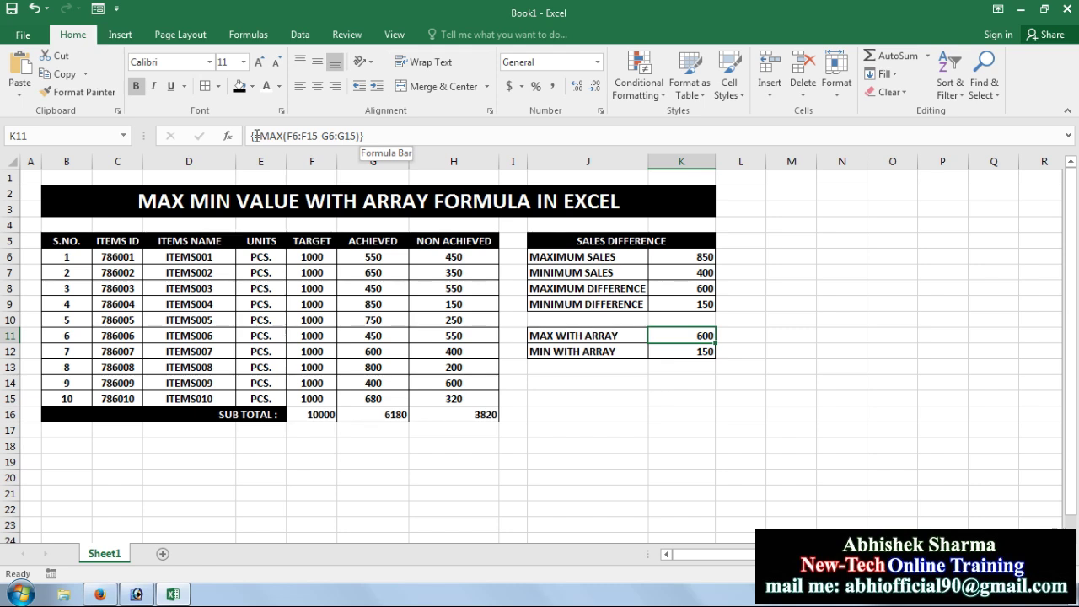
{"action": "left_click", "coordinate": [666, 350]}
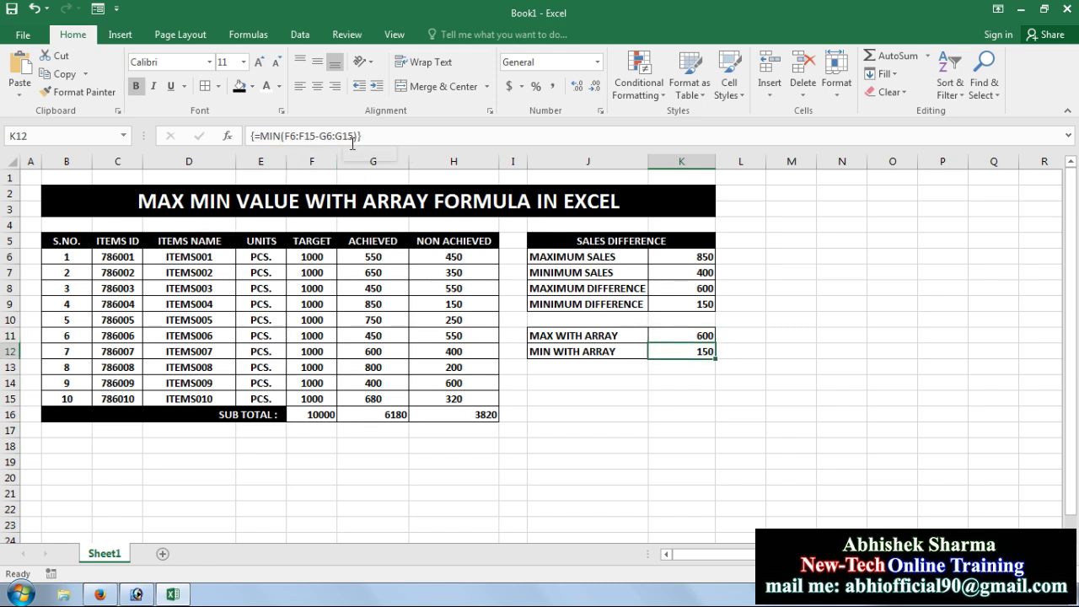
{"action": "left_click", "coordinate": [688, 289]}
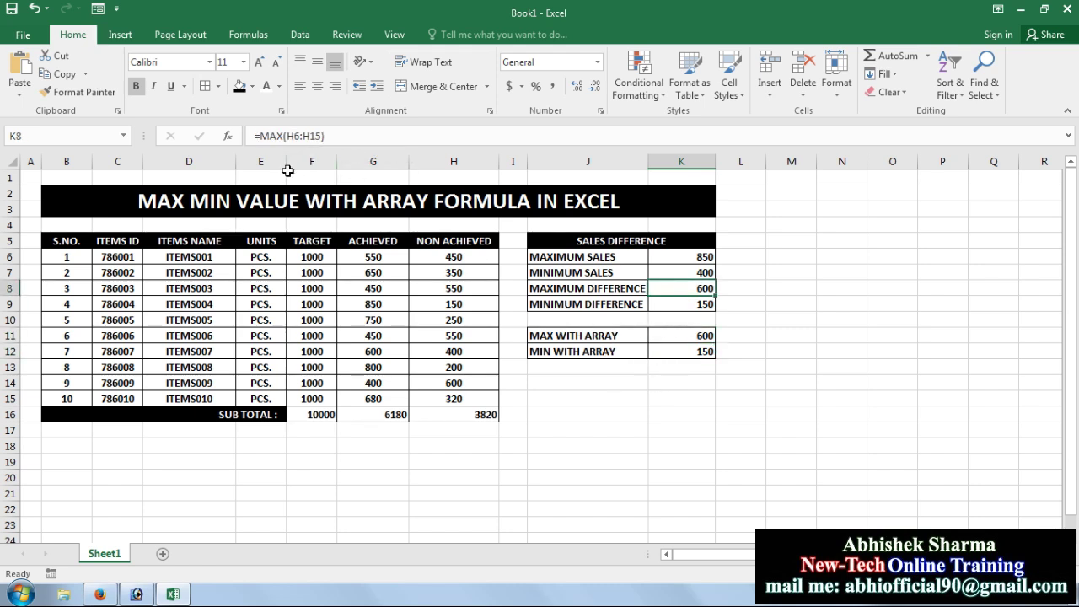
{"action": "left_click", "coordinate": [675, 304]}
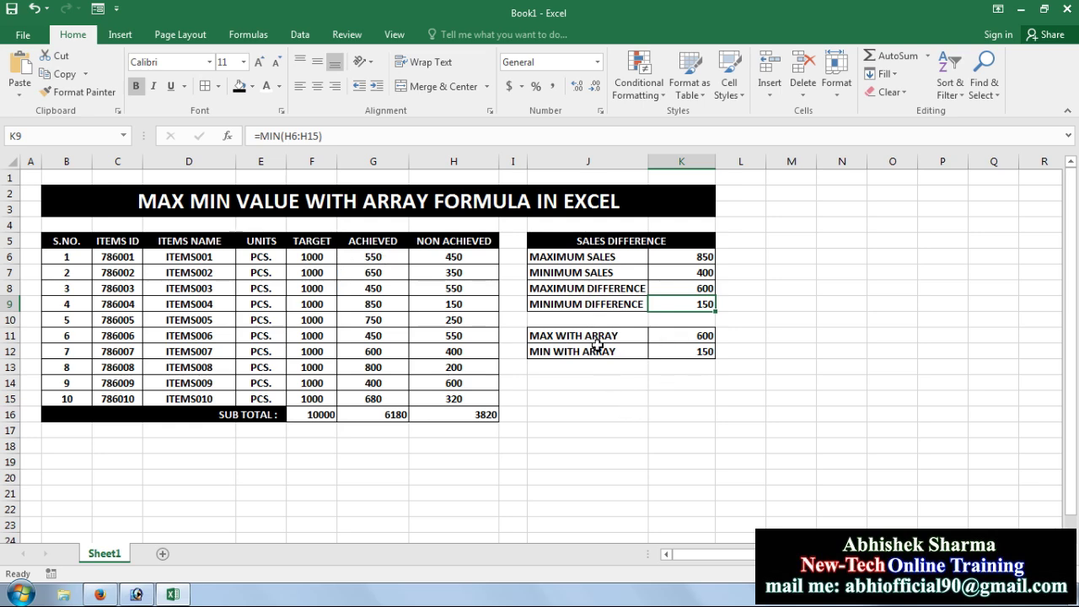
{"action": "left_click", "coordinate": [667, 446]}
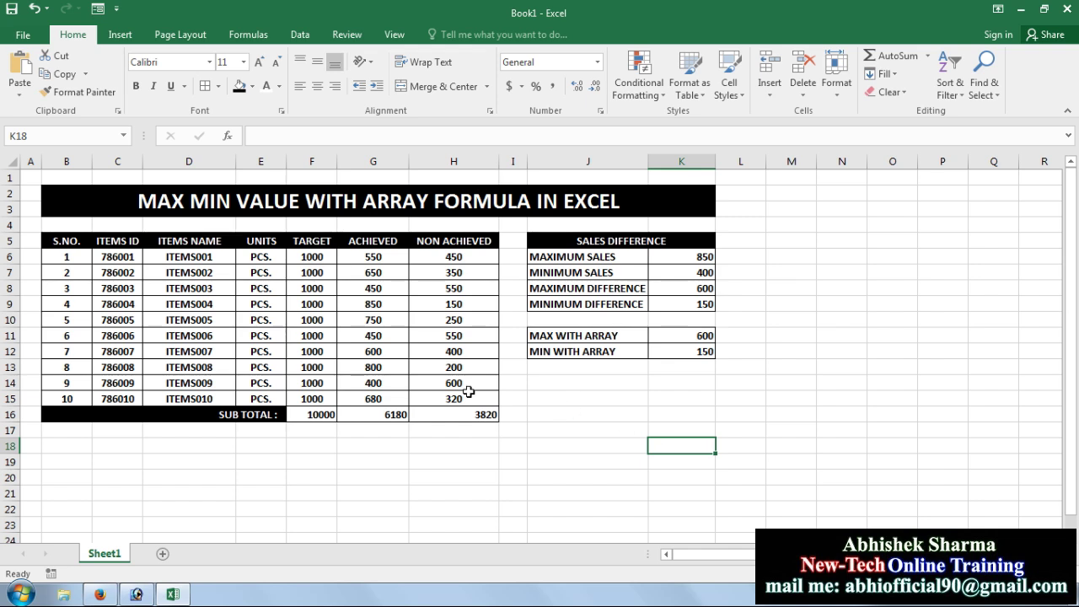
Step: Center the subtotal values in F16:H16 horizontally
{"action": "left_click_drag", "start_coordinate": [465, 414], "coordinate": [332, 415]}
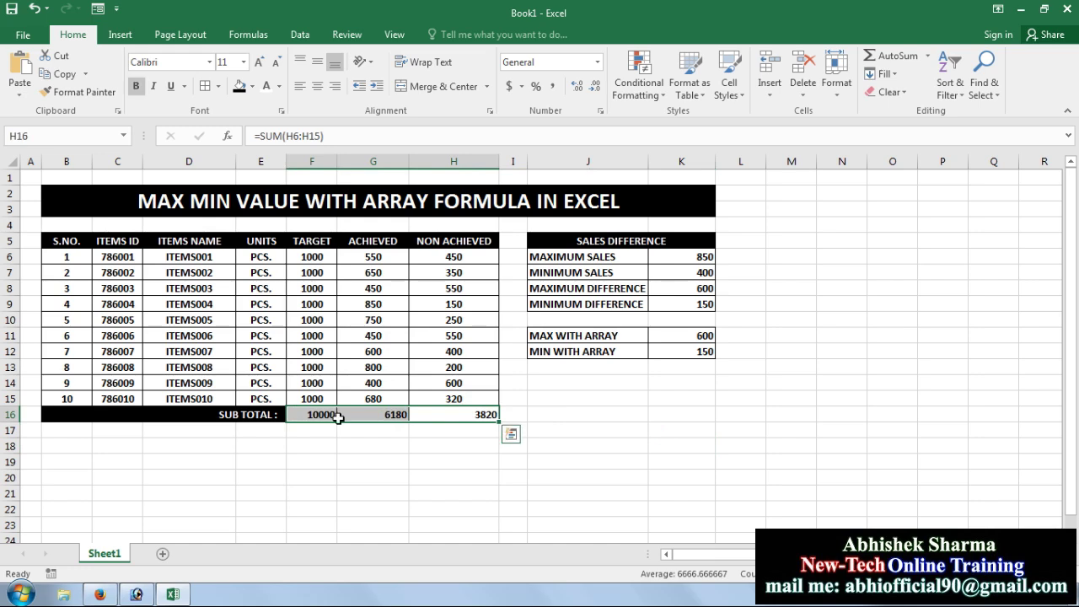
{"action": "left_click", "coordinate": [317, 86]}
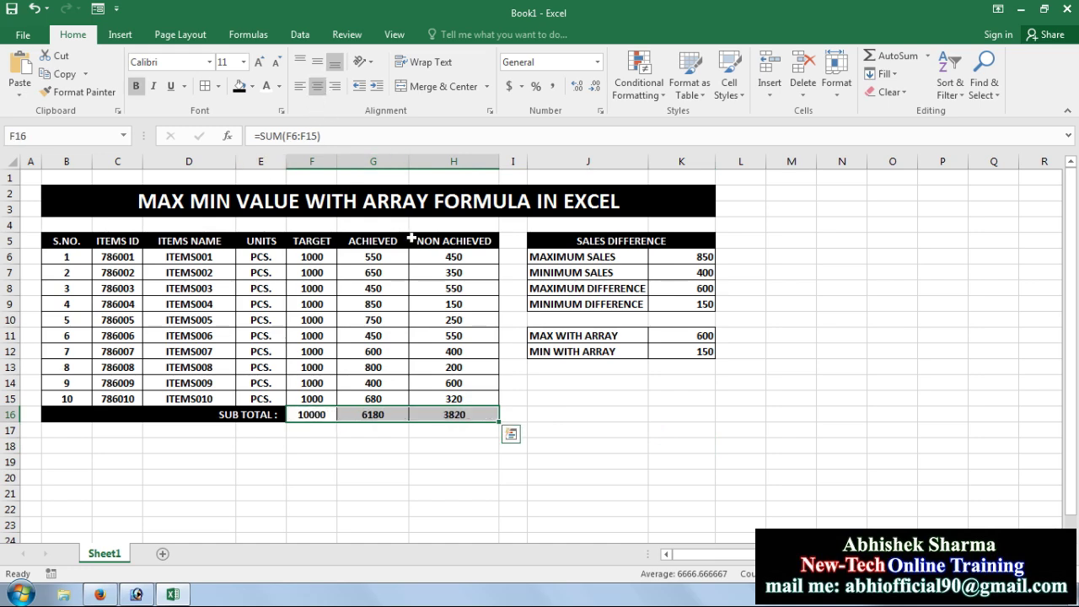